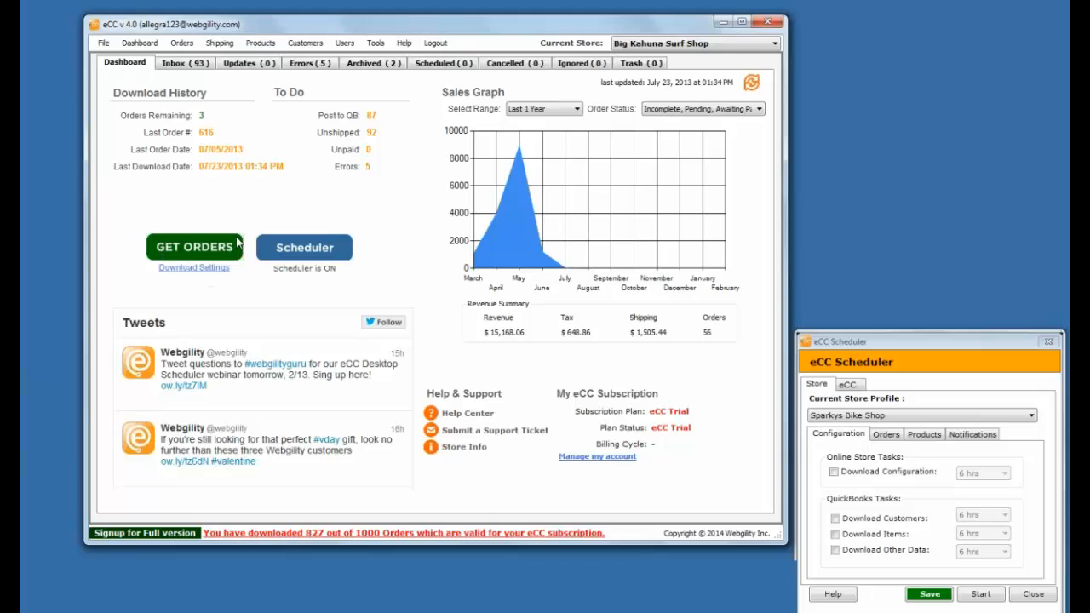
- View the order inbox, open the Synchronize Products list of out-of-sync products, and move the Windows prompt out of the way
click(199, 65)
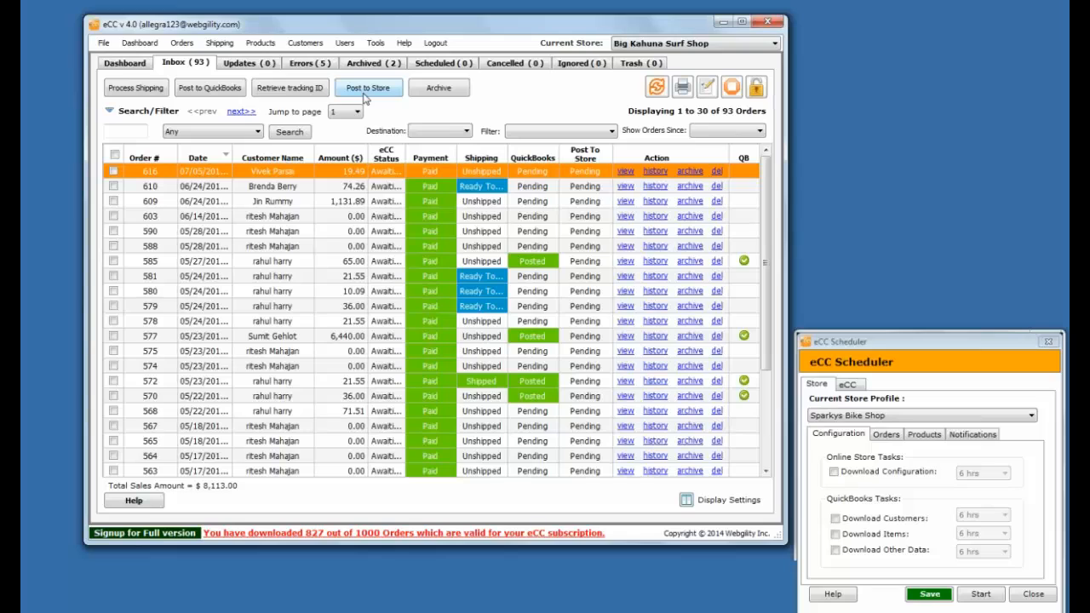
click(260, 44)
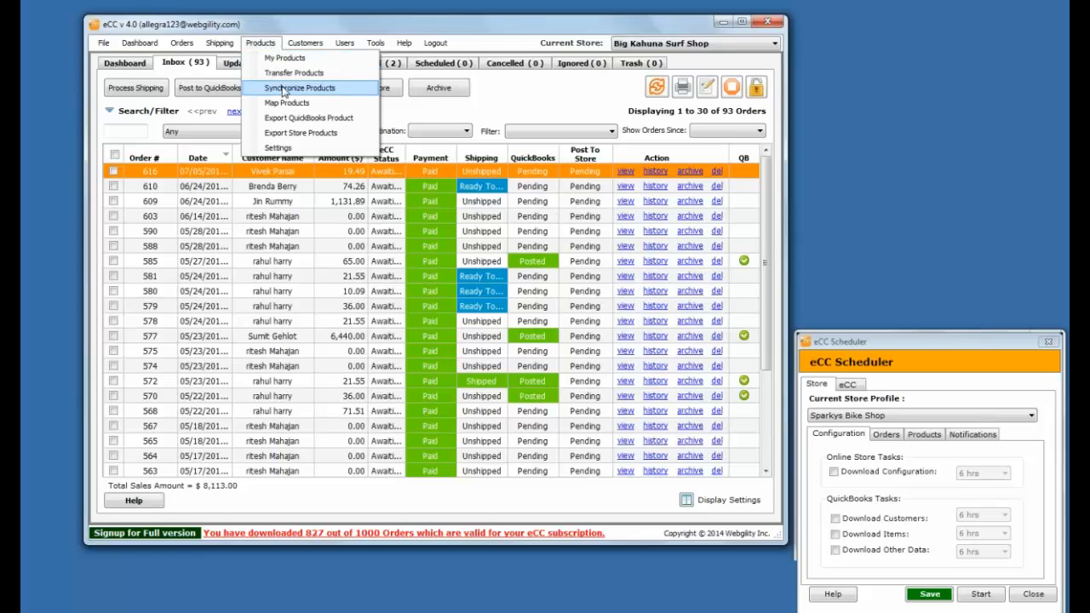
click(285, 90)
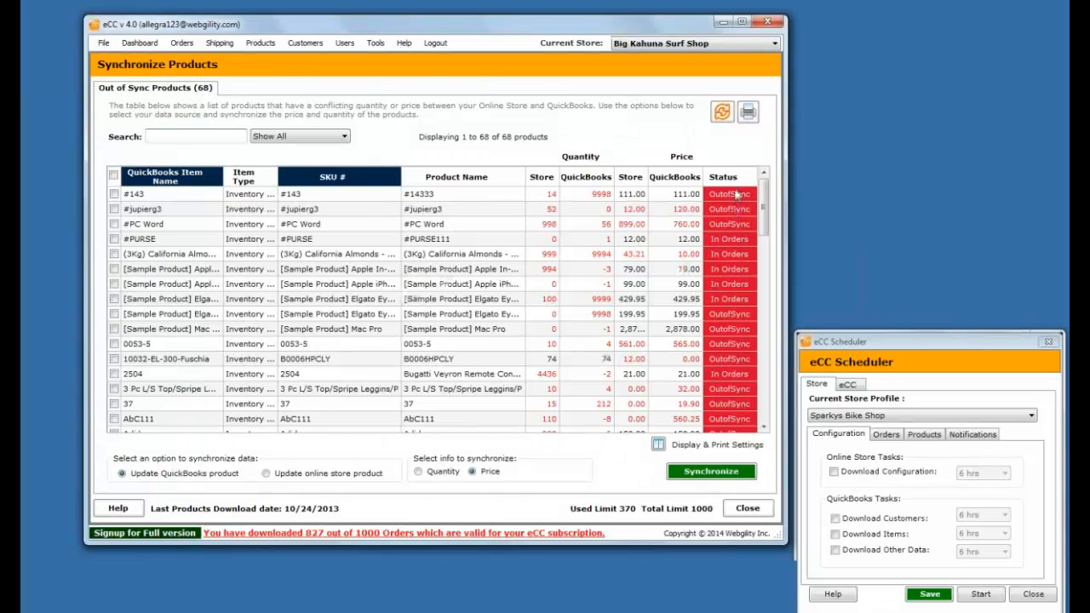
drag(594, 176, 461, 612)
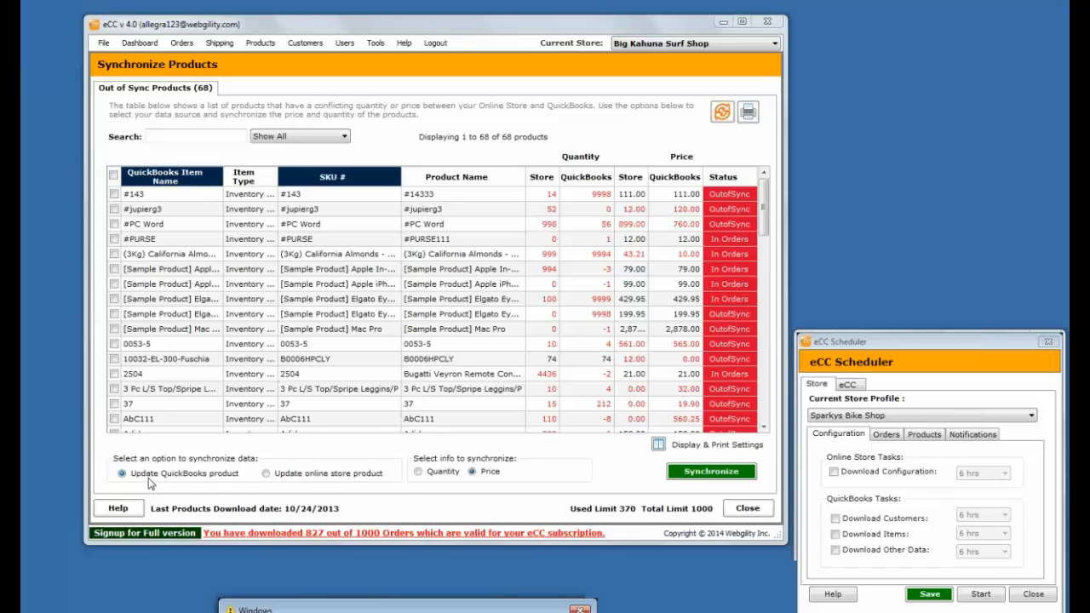
- Set product synchronization to update the online store product and select Quantity as the information to synchronize
click(266, 474)
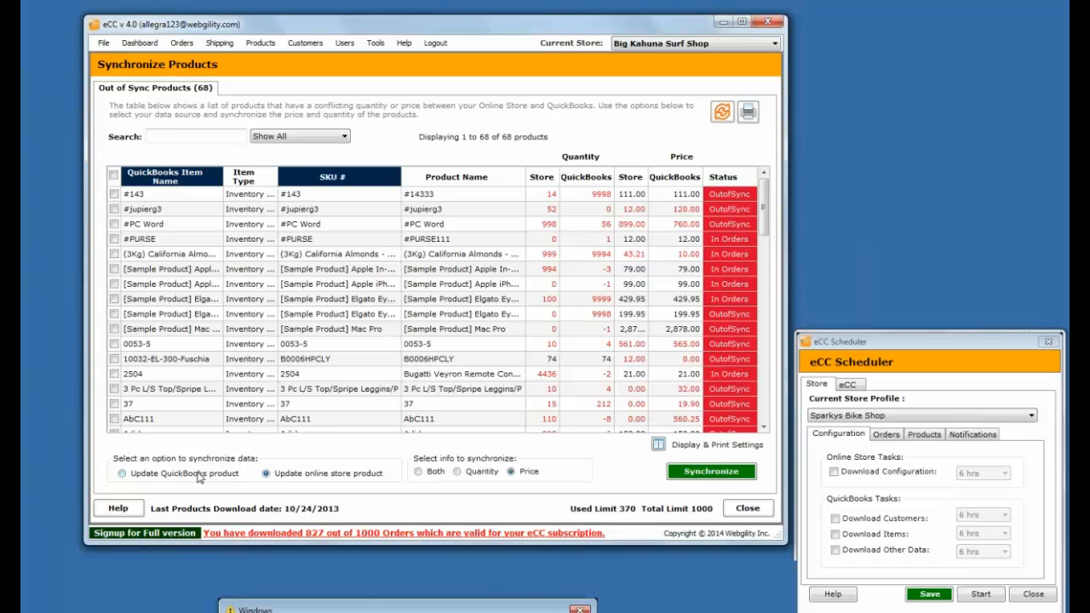
click(122, 473)
click(303, 475)
click(211, 479)
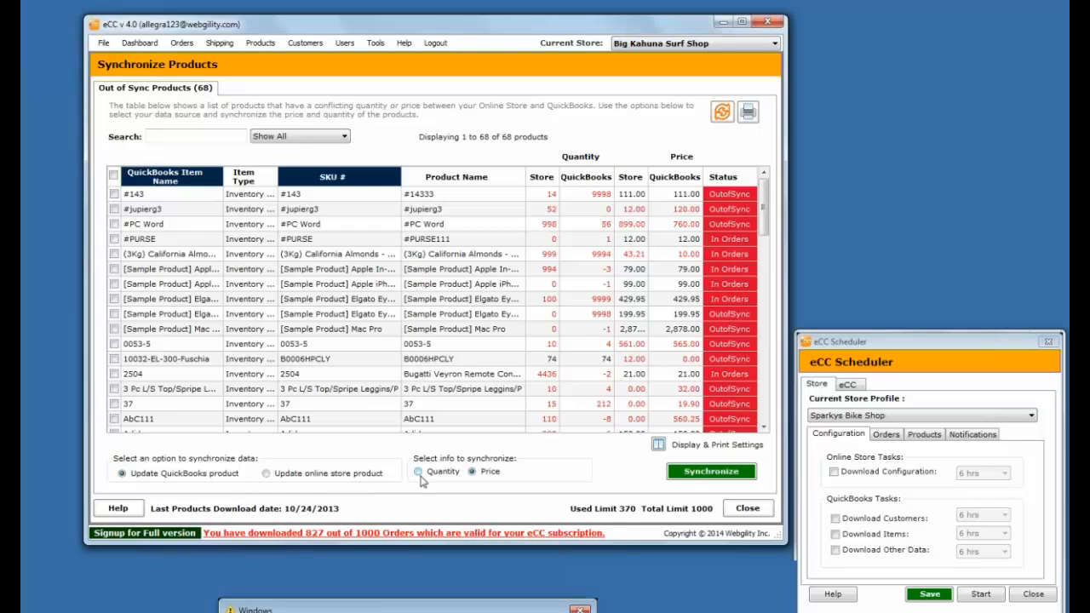
click(349, 474)
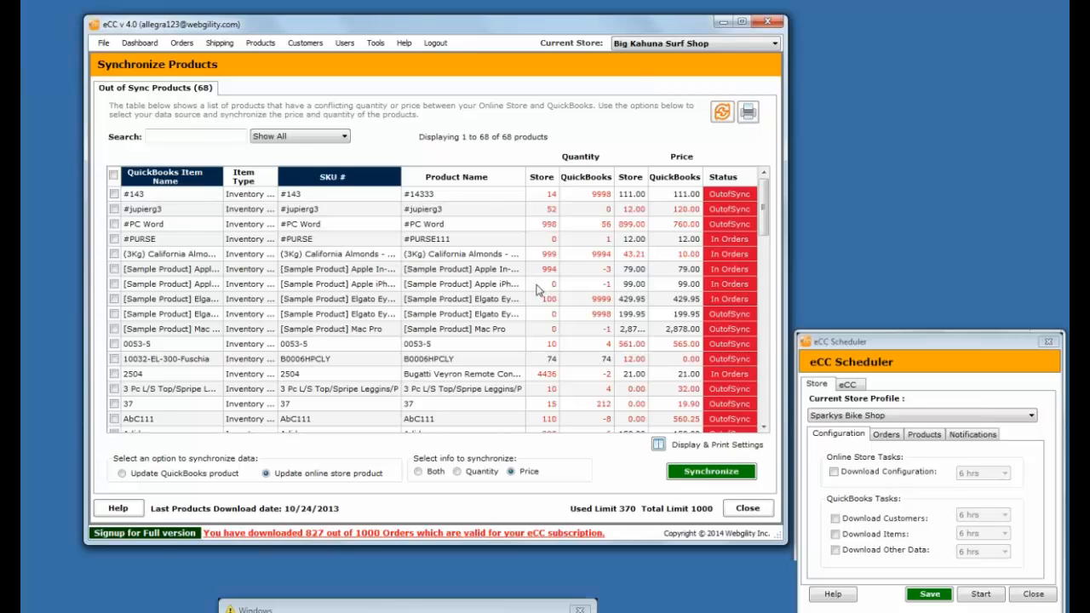
click(187, 255)
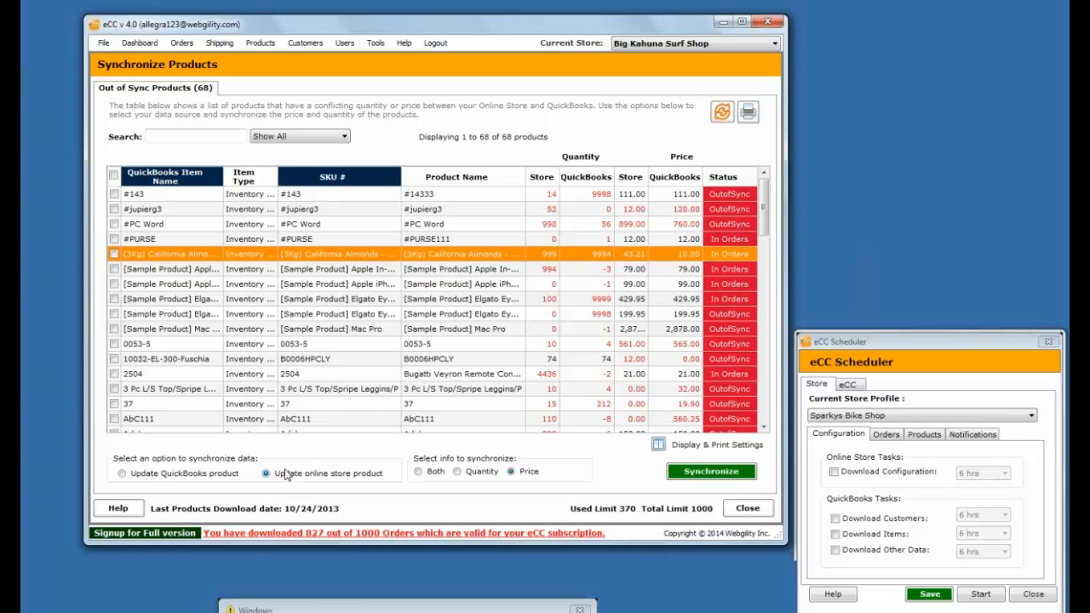
click(456, 472)
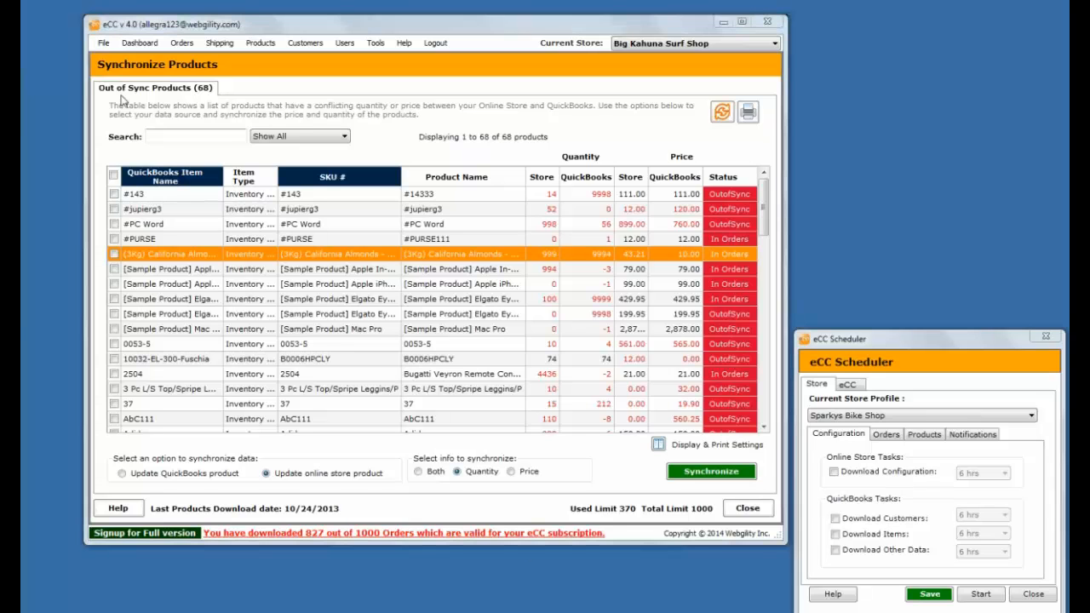
- Return to the dashboard and place the eCC Scheduler window over its centre
click(136, 44)
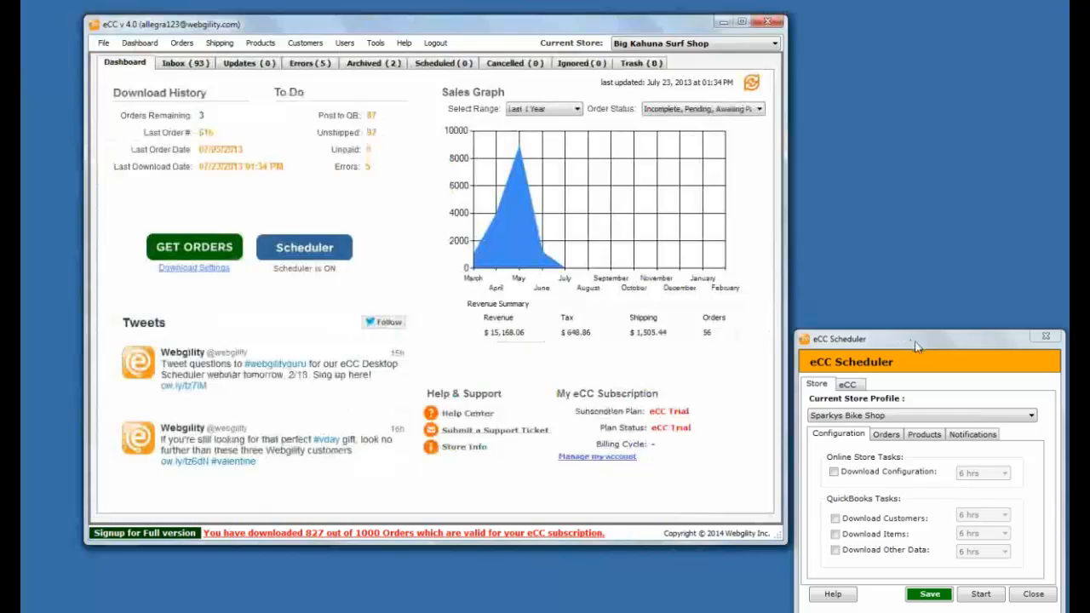
drag(914, 341, 452, 134)
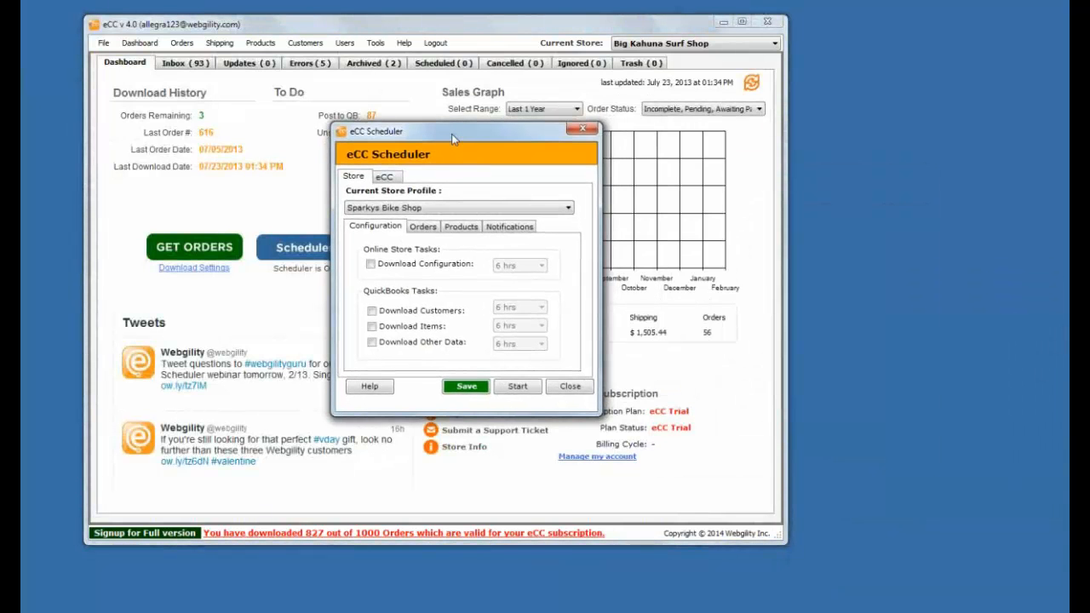
drag(451, 133, 705, 170)
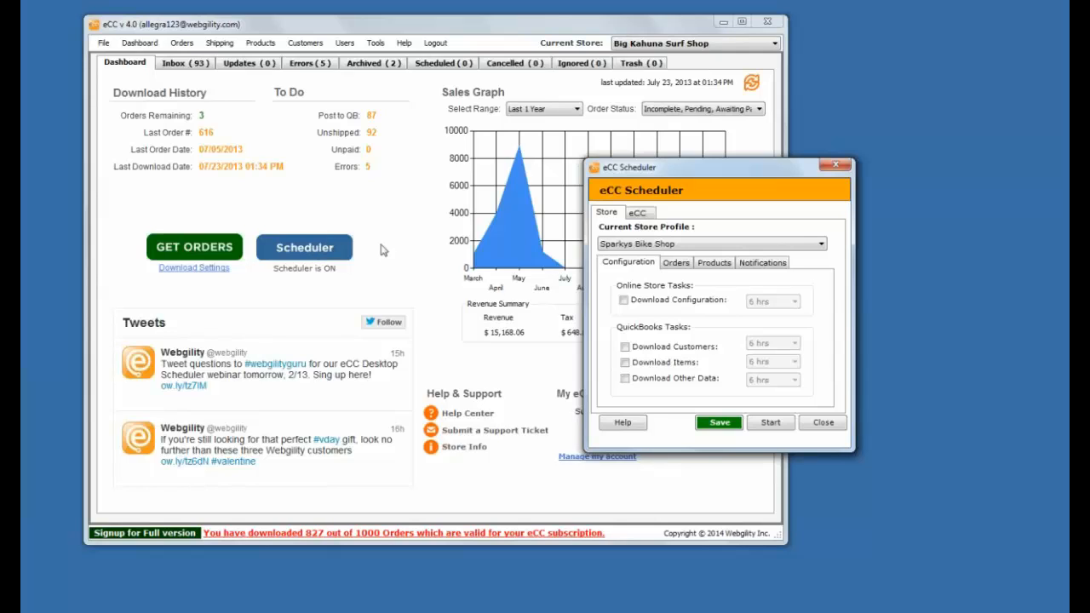
click(1009, 611)
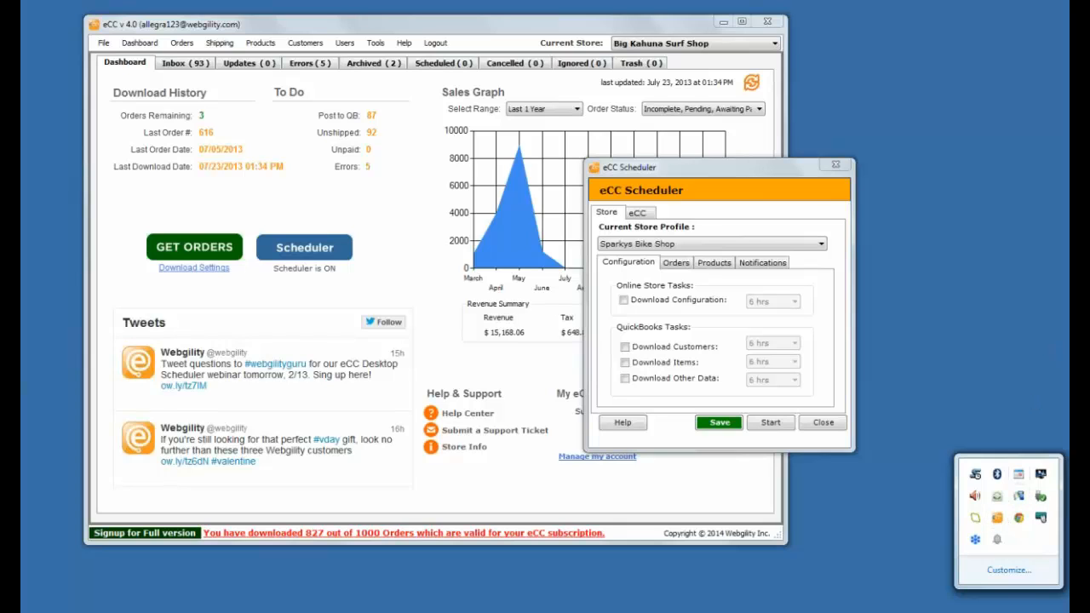
drag(701, 167, 477, 132)
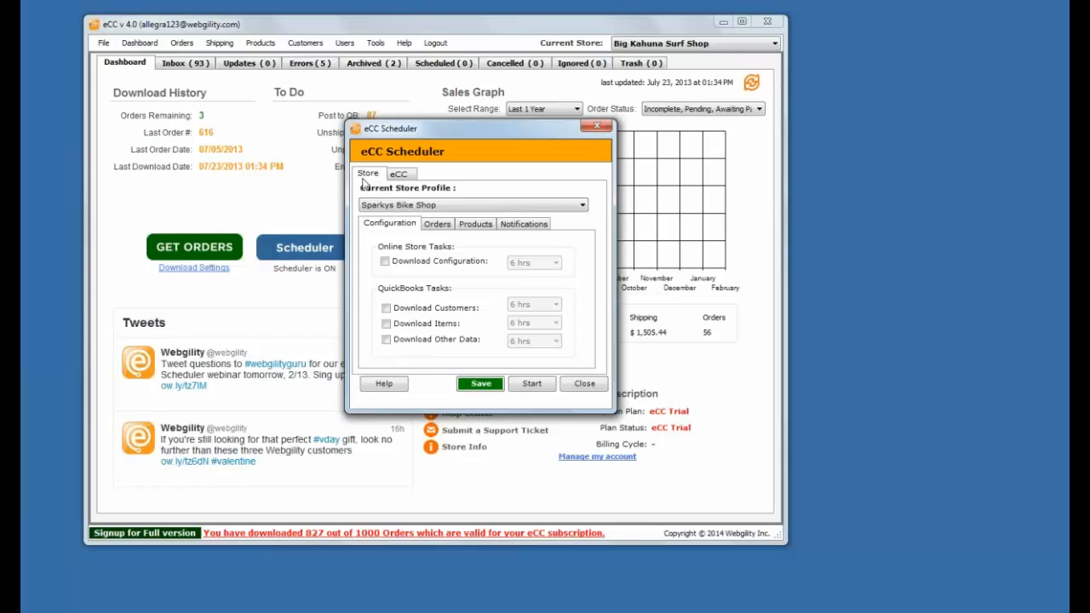
- Move the Windows color scheme prompt away so that it no longer covers the eCC Scheduler window
click(584, 207)
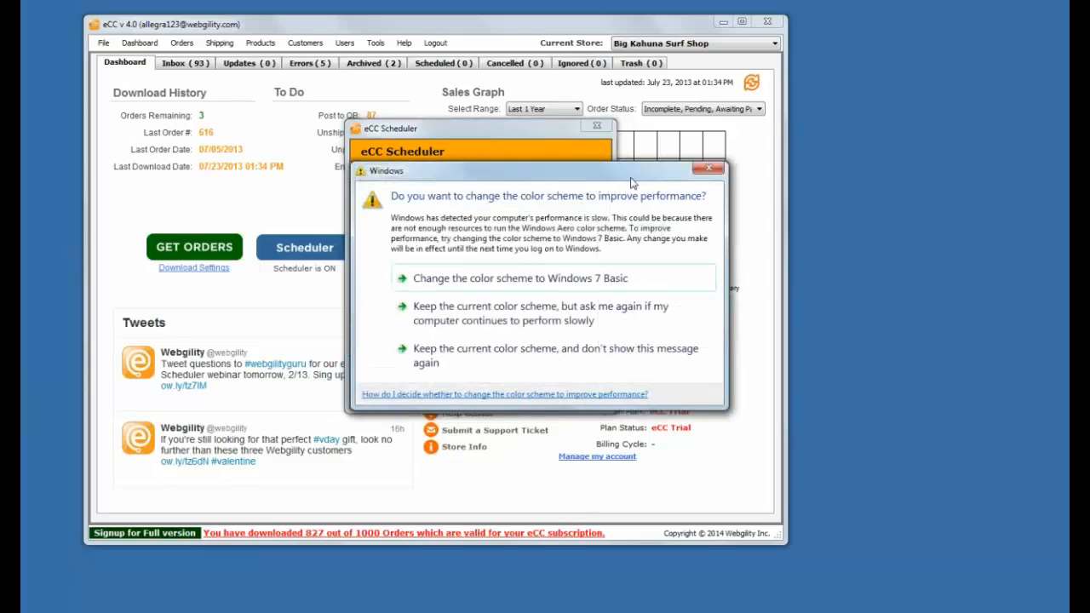
drag(631, 175, 876, 546)
drag(901, 477, 980, 332)
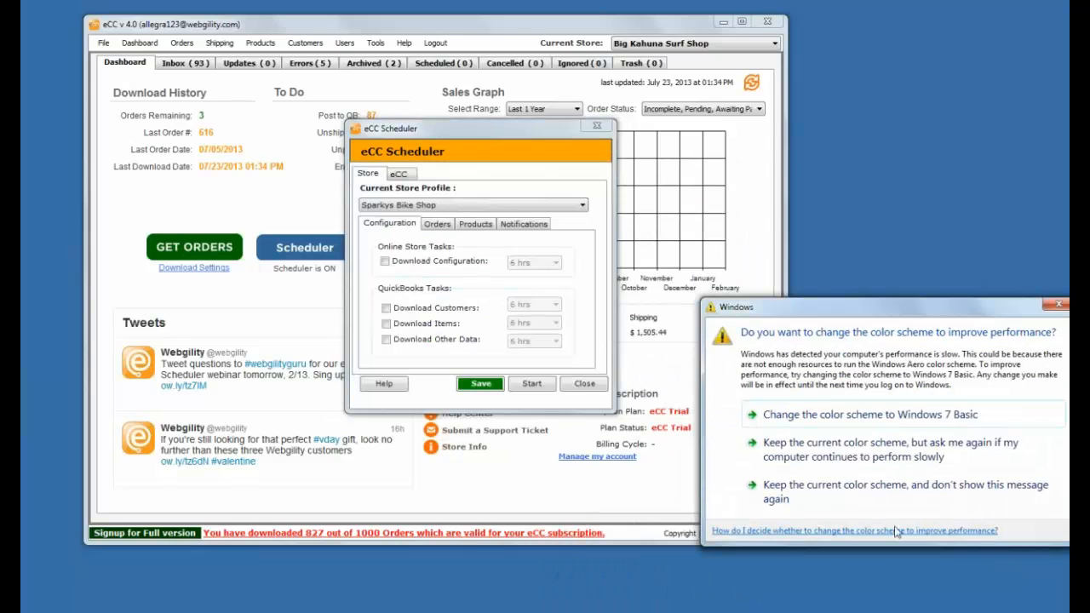
click(898, 545)
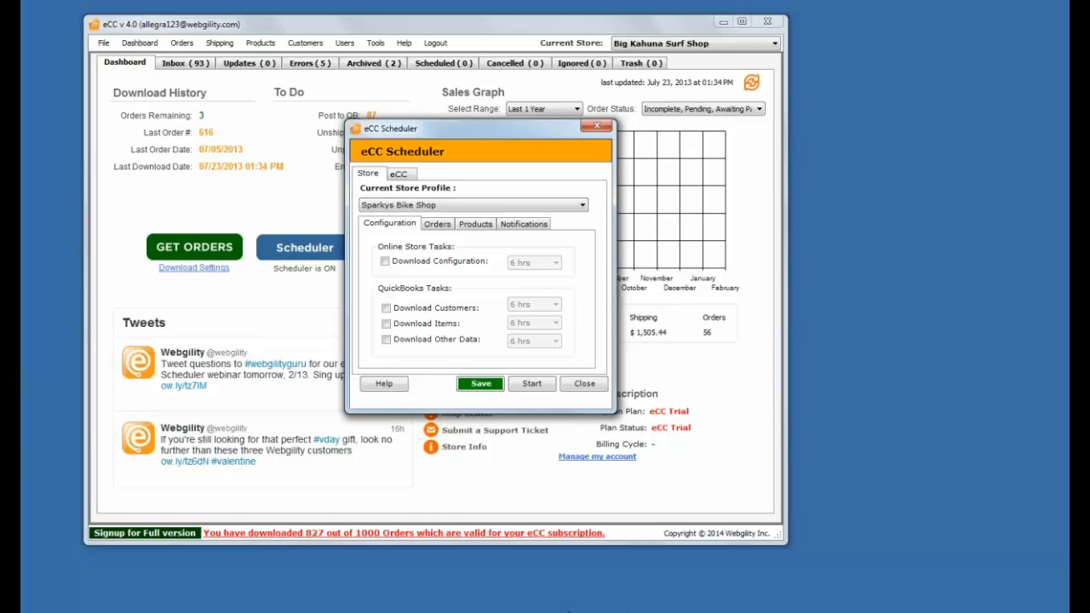
click(569, 611)
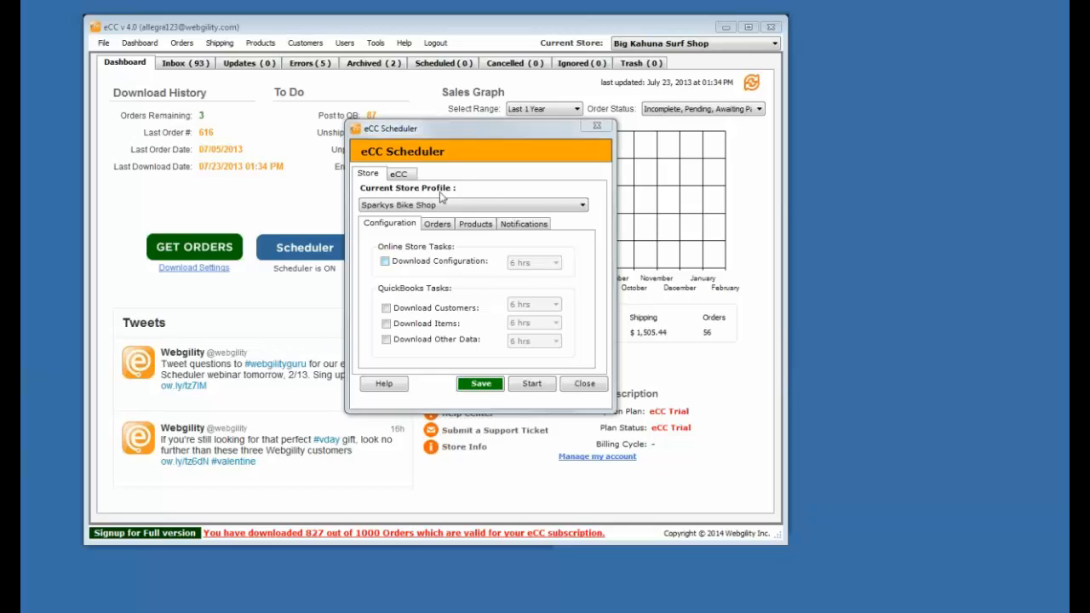
- Open My Products and compare the QuickBooks Products list with the Online Store Products list
click(273, 47)
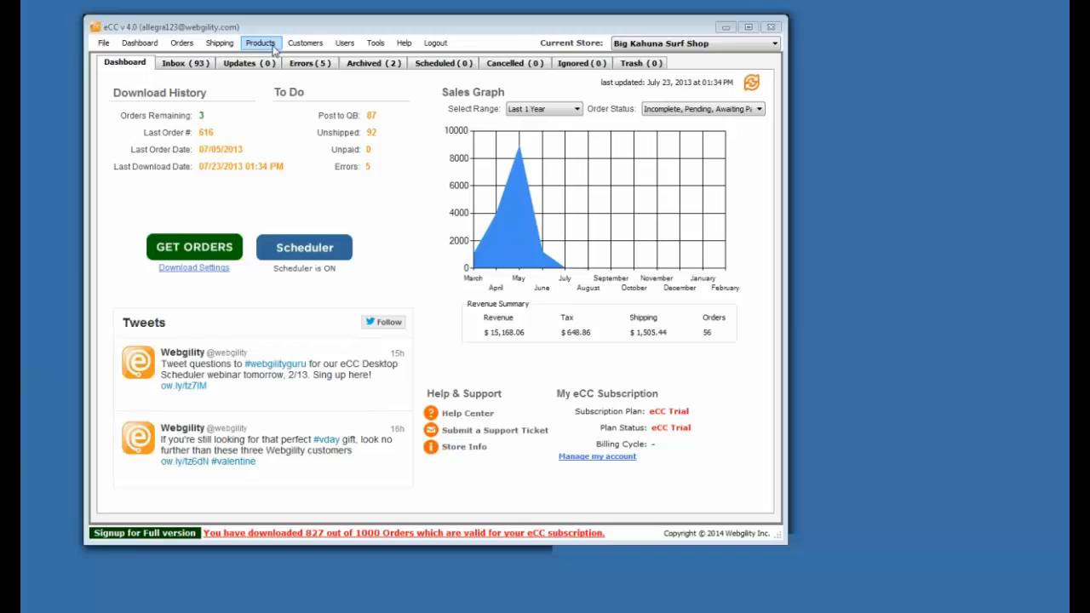
click(273, 47)
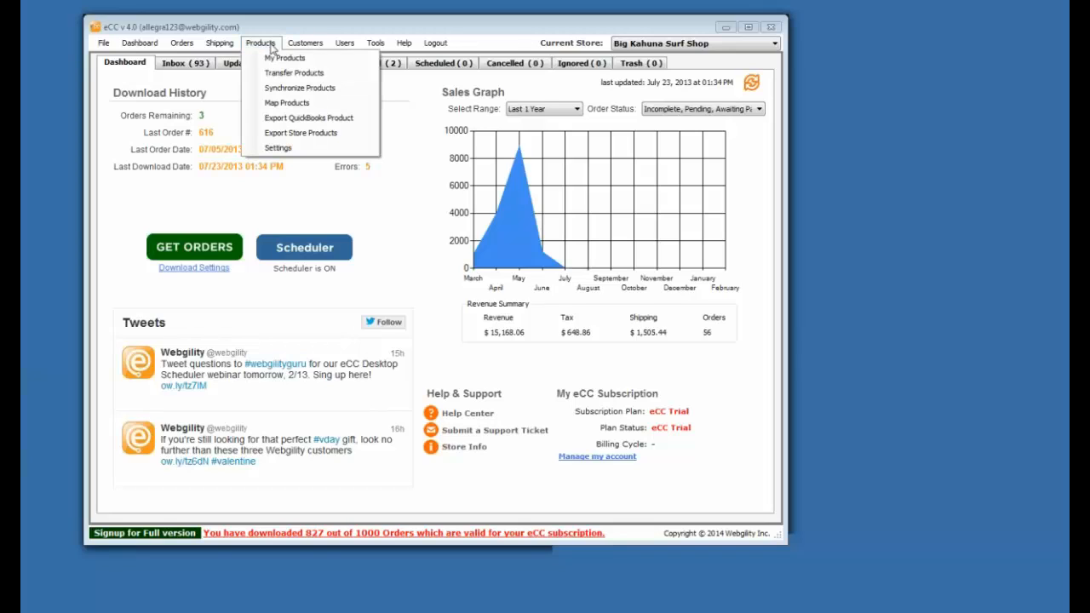
click(281, 60)
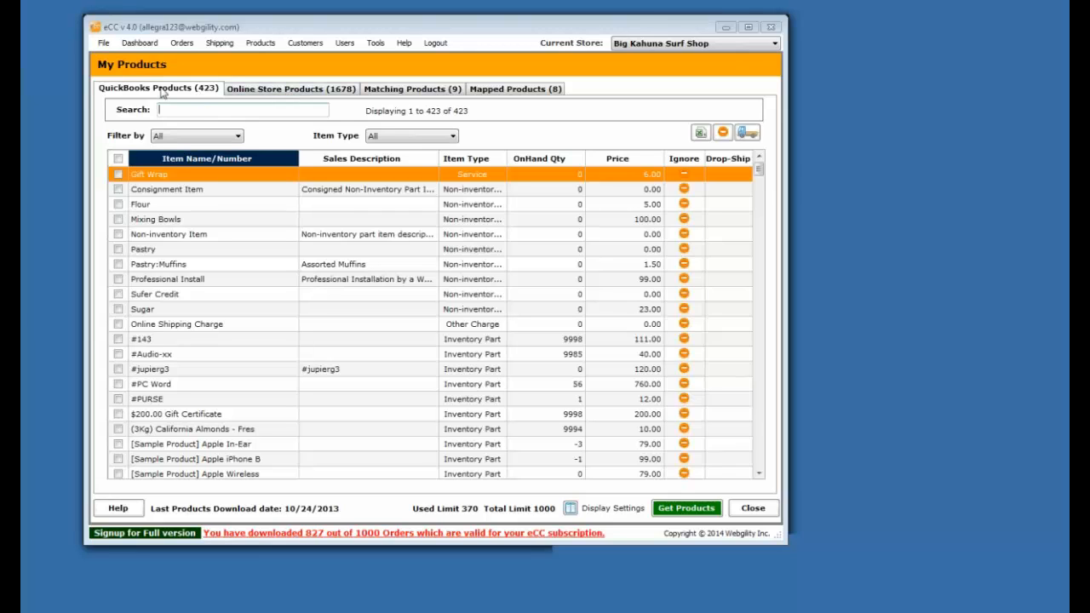
click(265, 44)
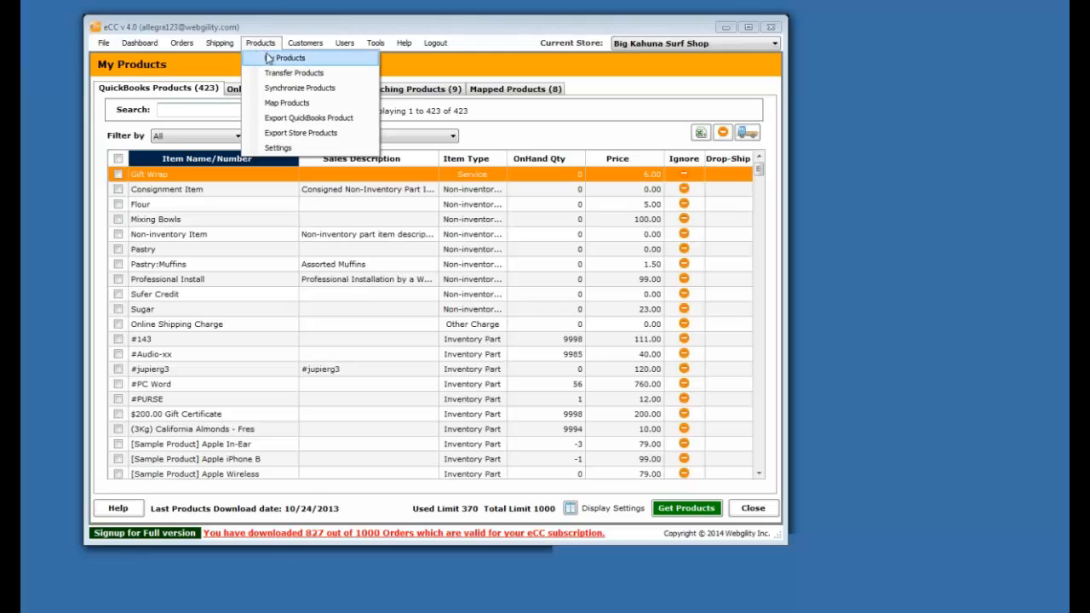
click(223, 71)
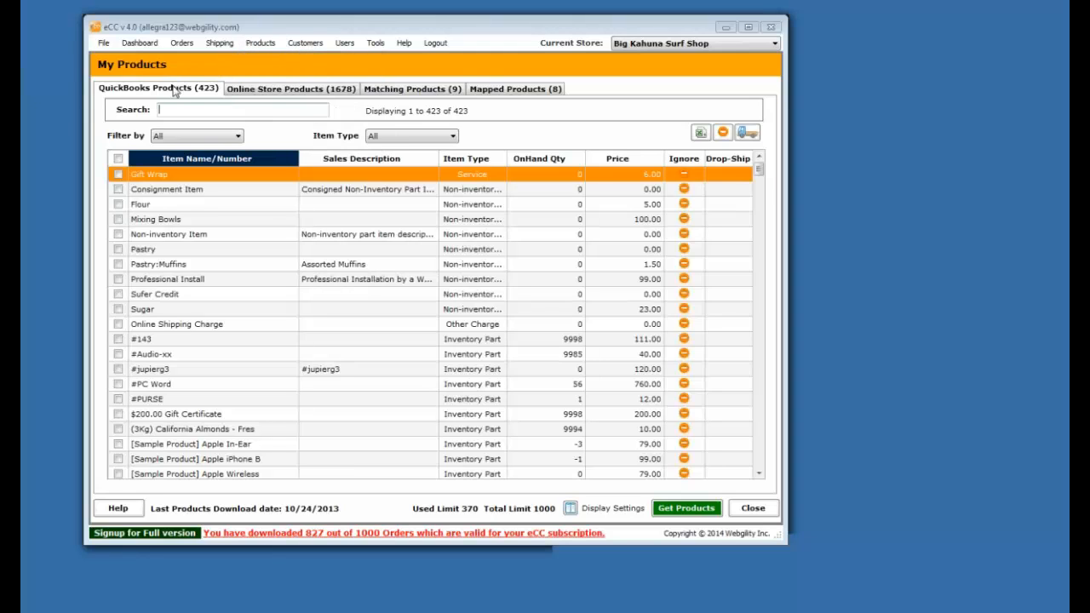
click(255, 94)
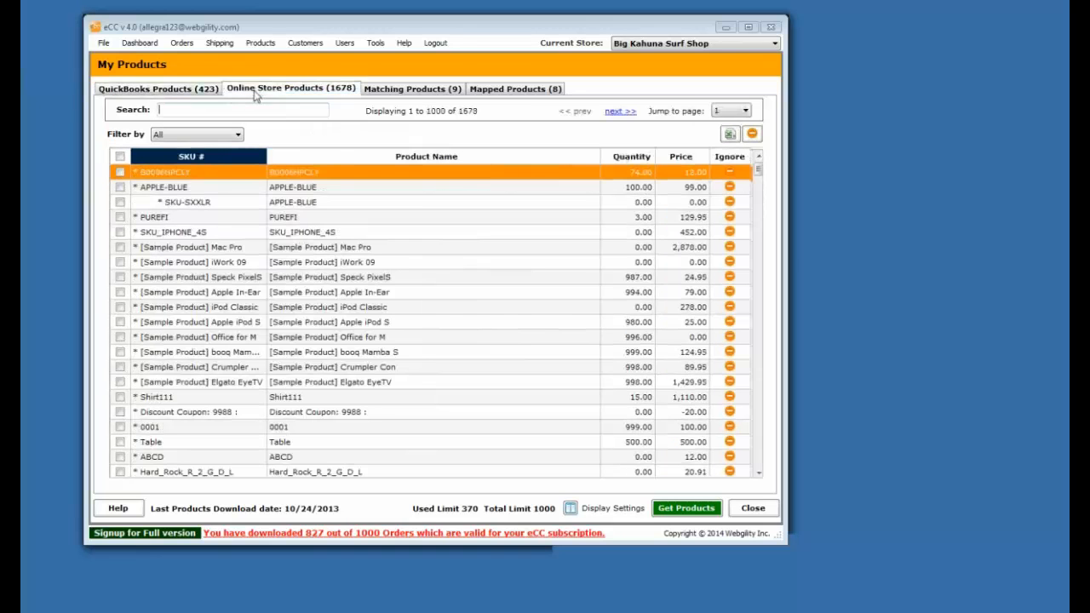
click(202, 94)
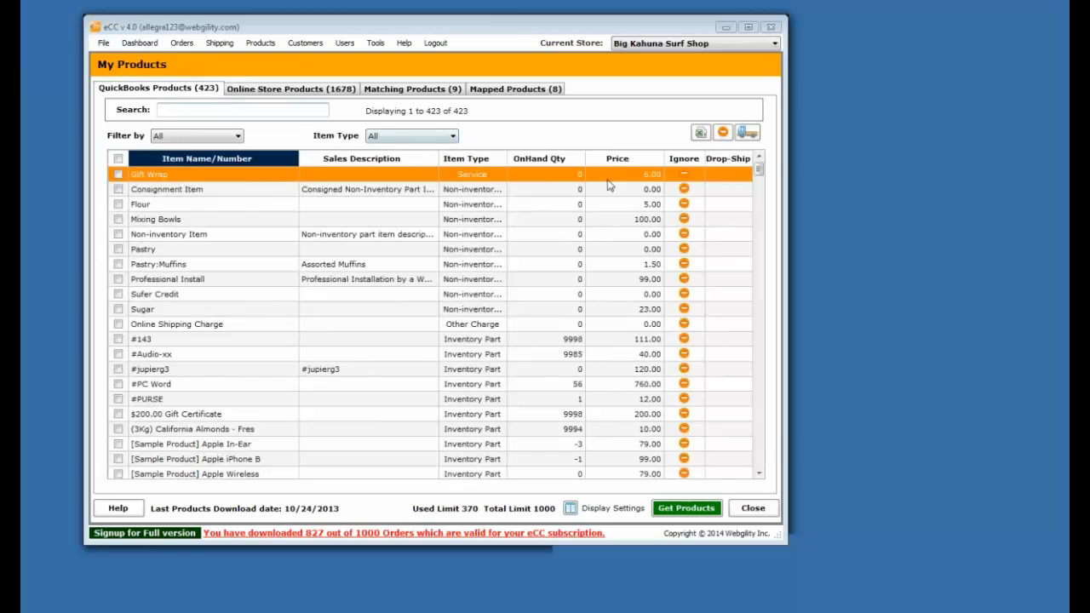
- Mark the Mixing Bowls item in the QuickBooks products as ignored, recheck the online store list, and close My Products
click(683, 219)
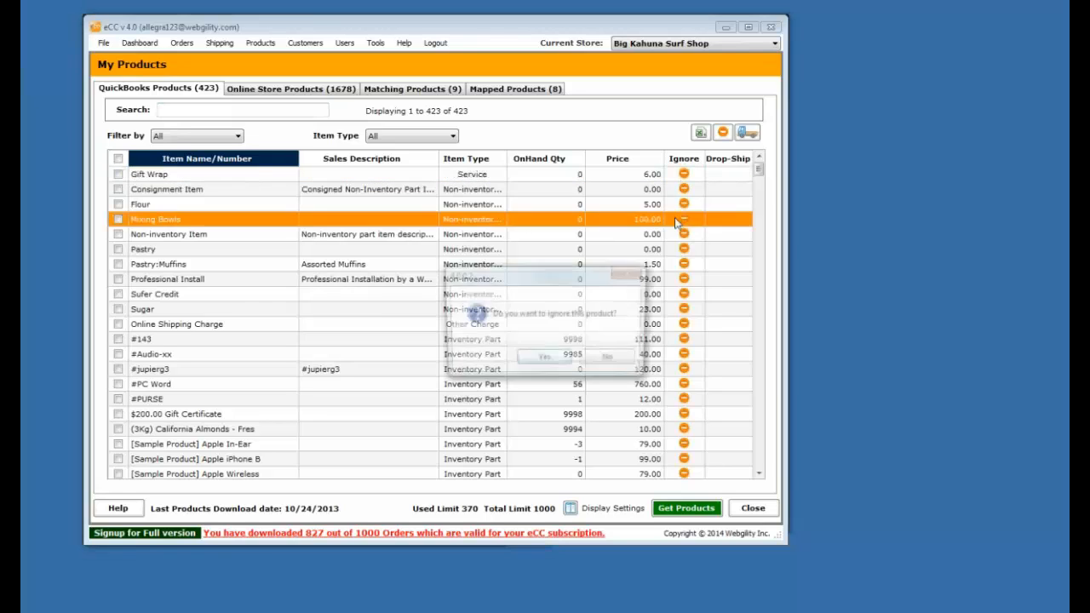
click(543, 361)
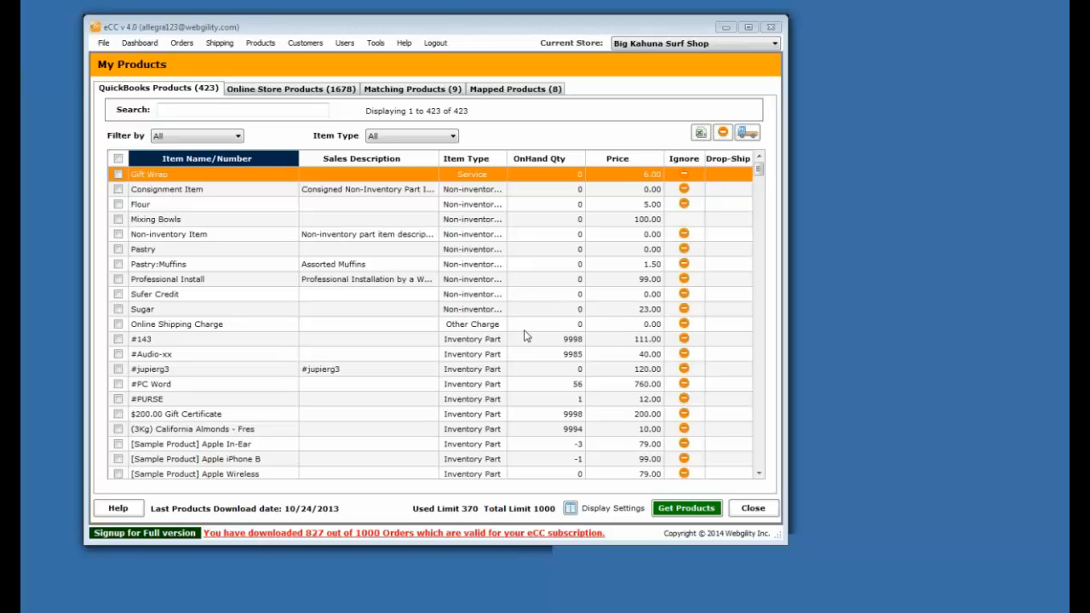
click(264, 91)
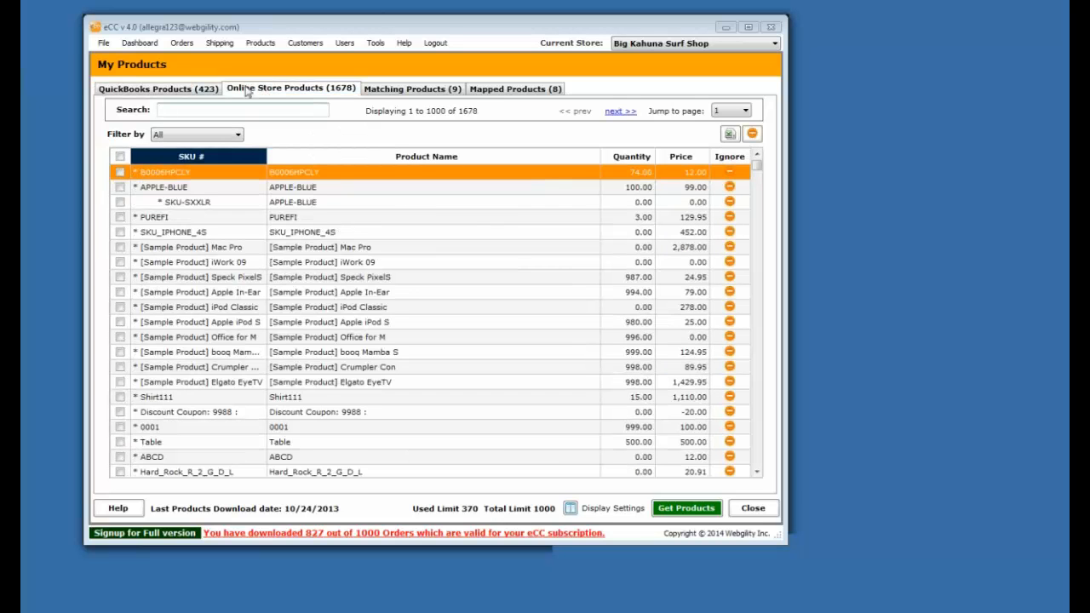
click(201, 90)
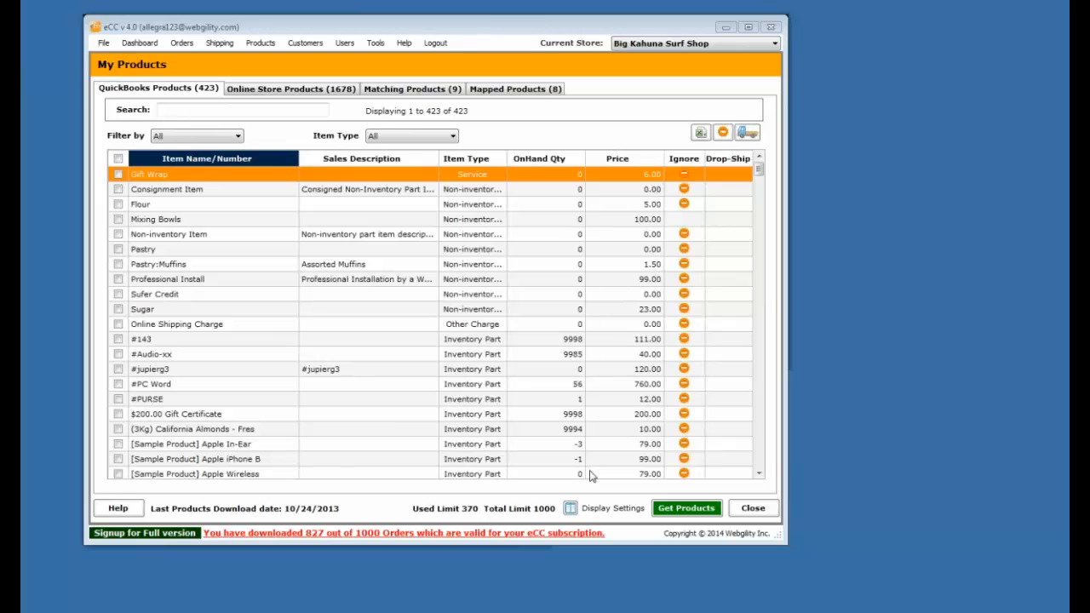
click(752, 508)
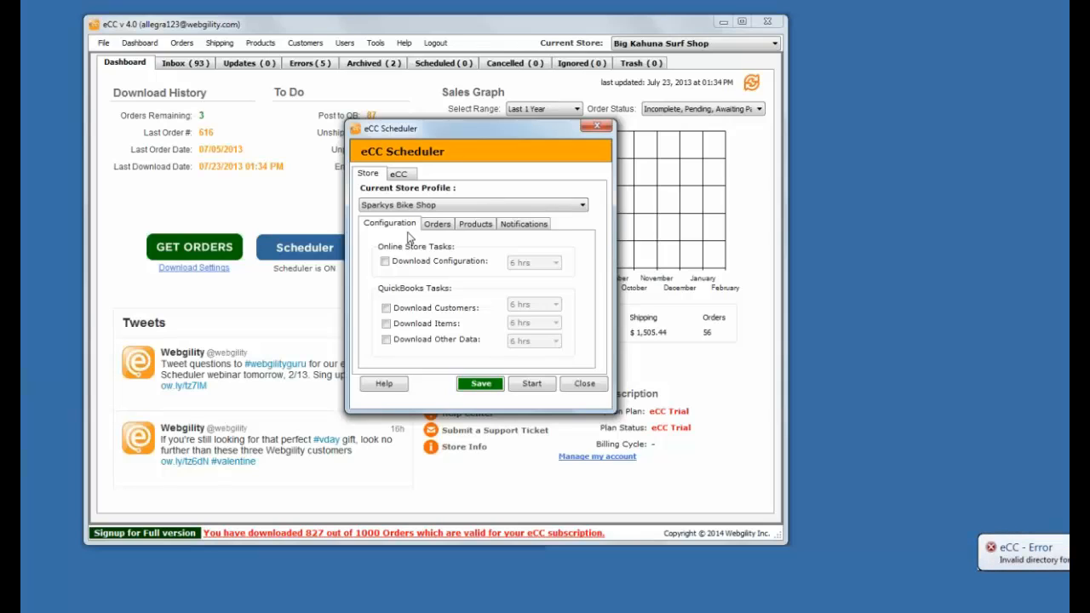
- Enable the QuickBooks task Download Items for Sparkys Bike Shop with a 12 hrs interval, and also enable Download Customers
click(386, 324)
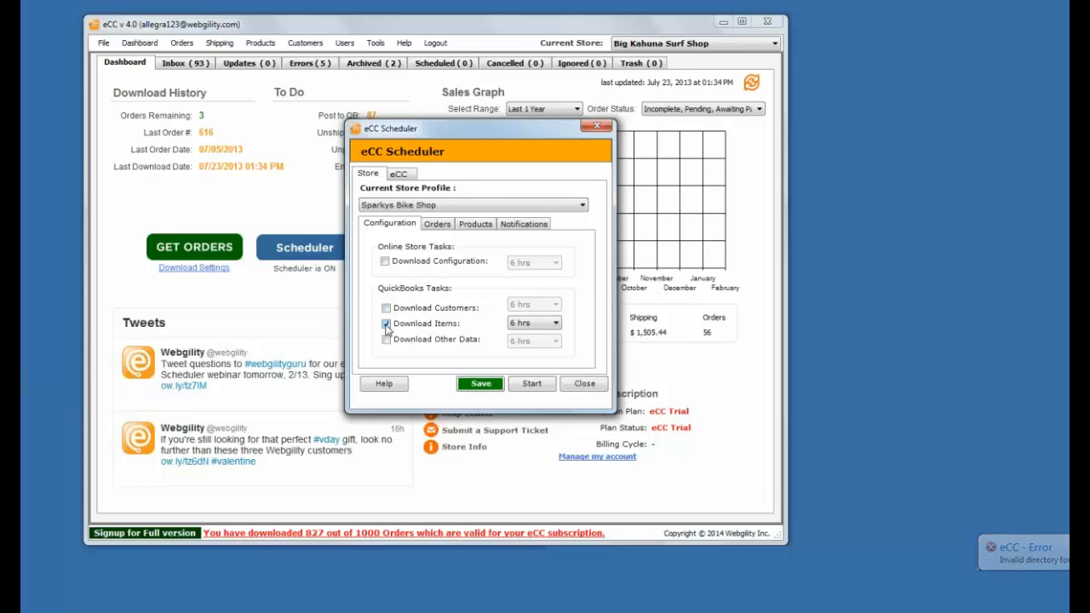
click(528, 329)
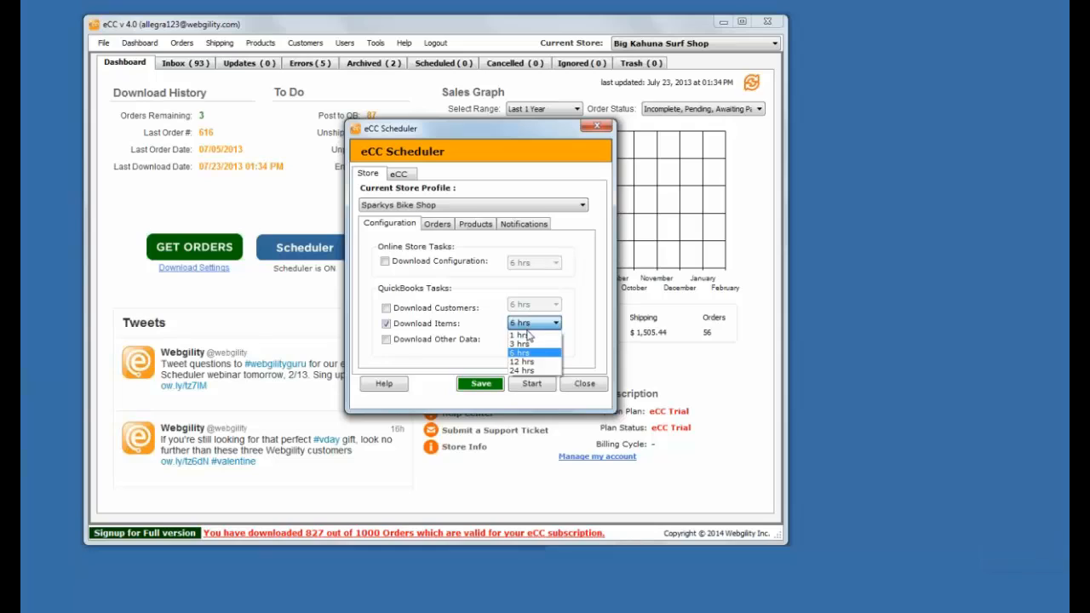
click(529, 335)
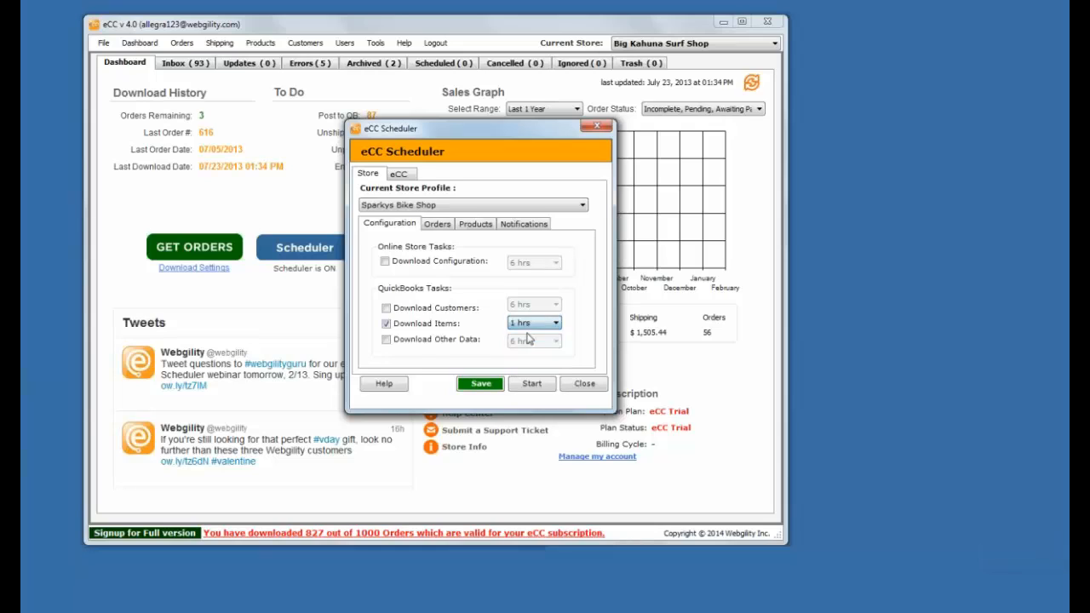
click(533, 323)
click(533, 363)
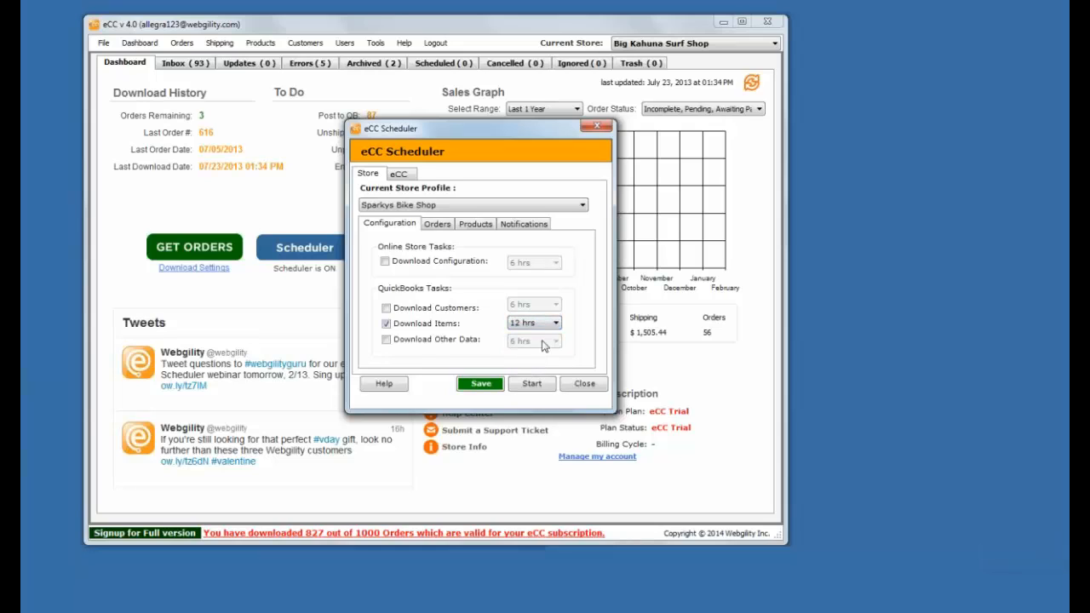
click(386, 309)
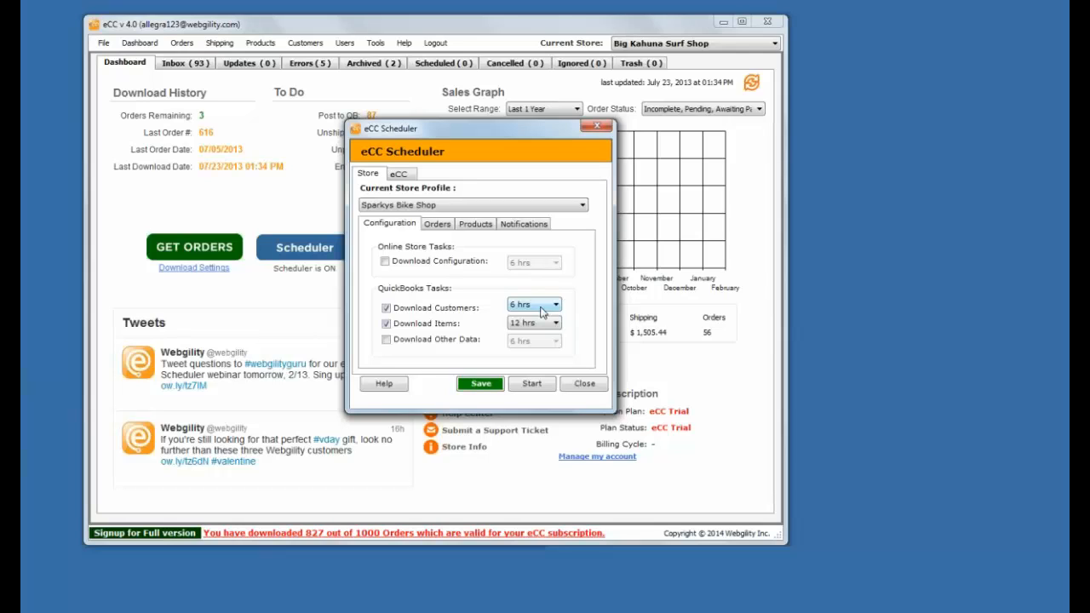
- Enable the QuickBooks task Download Other Data and the online store task Download Configuration, with the configuration interval set to 24 hrs
click(387, 340)
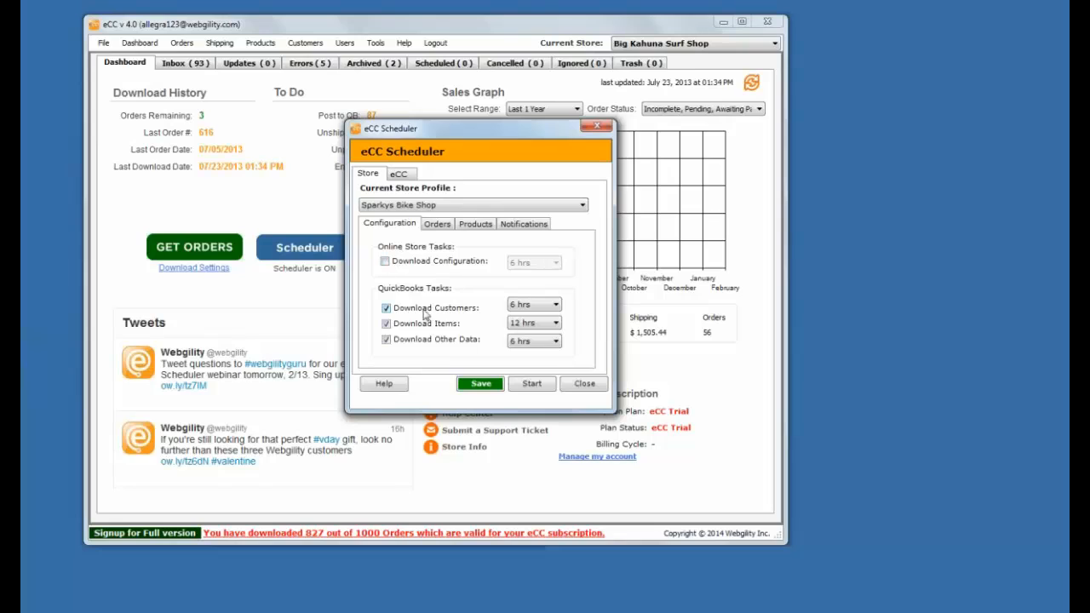
click(386, 262)
click(527, 267)
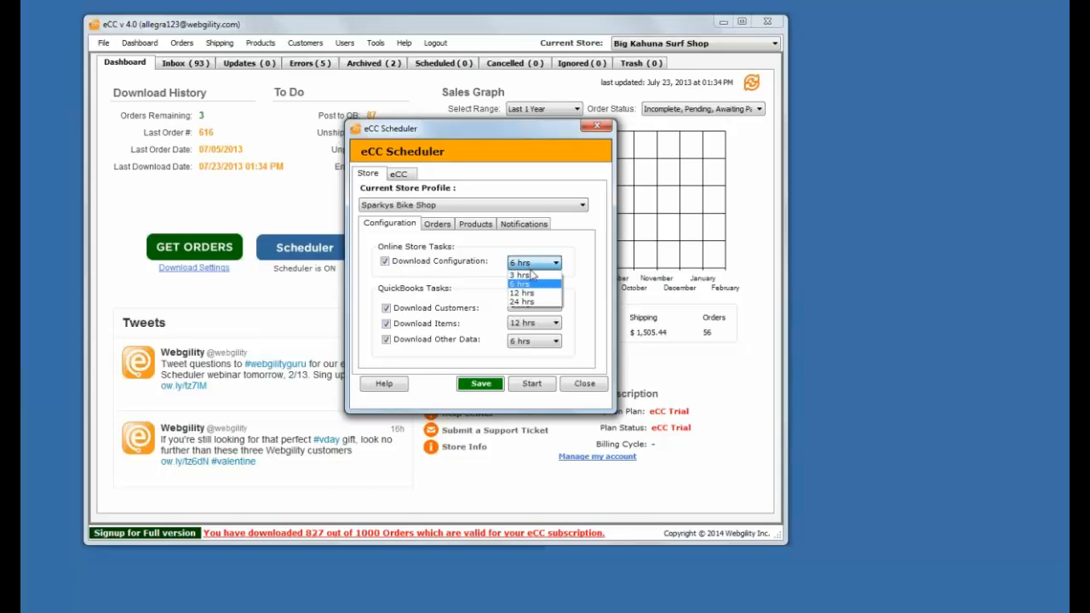
click(529, 276)
click(534, 265)
click(527, 302)
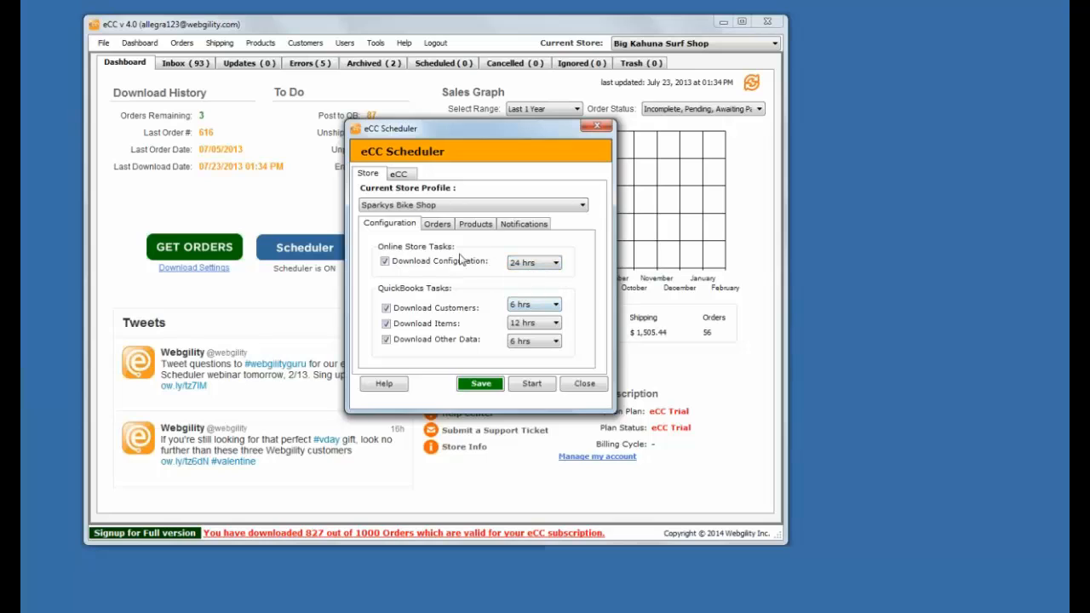
- Disable Download Configuration and the three QuickBooks tasks Download Customers, Download Items and Download Other Data
click(385, 261)
click(386, 307)
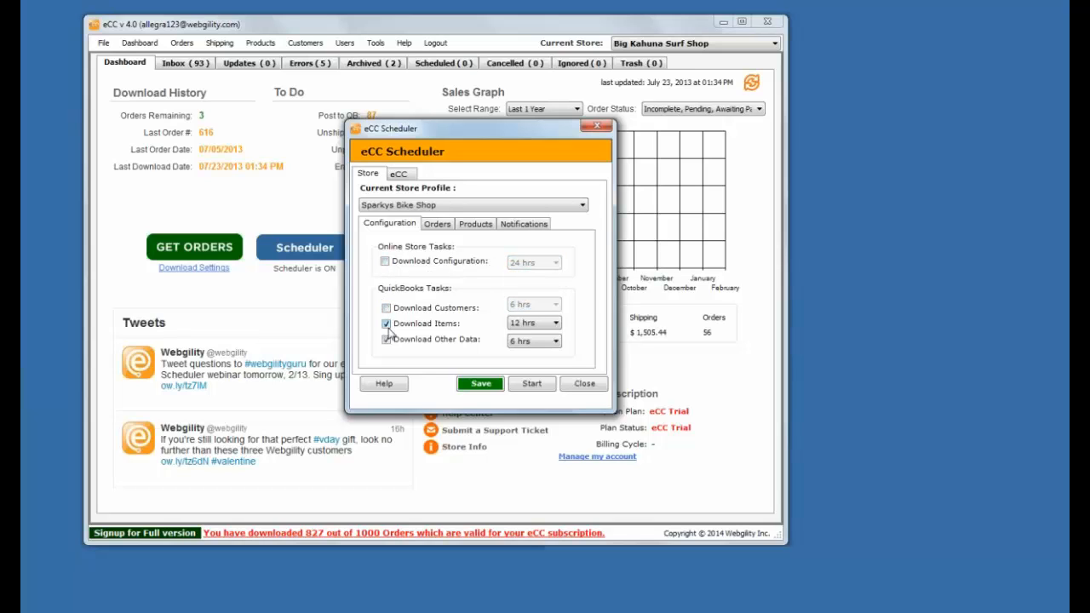
click(386, 323)
click(386, 339)
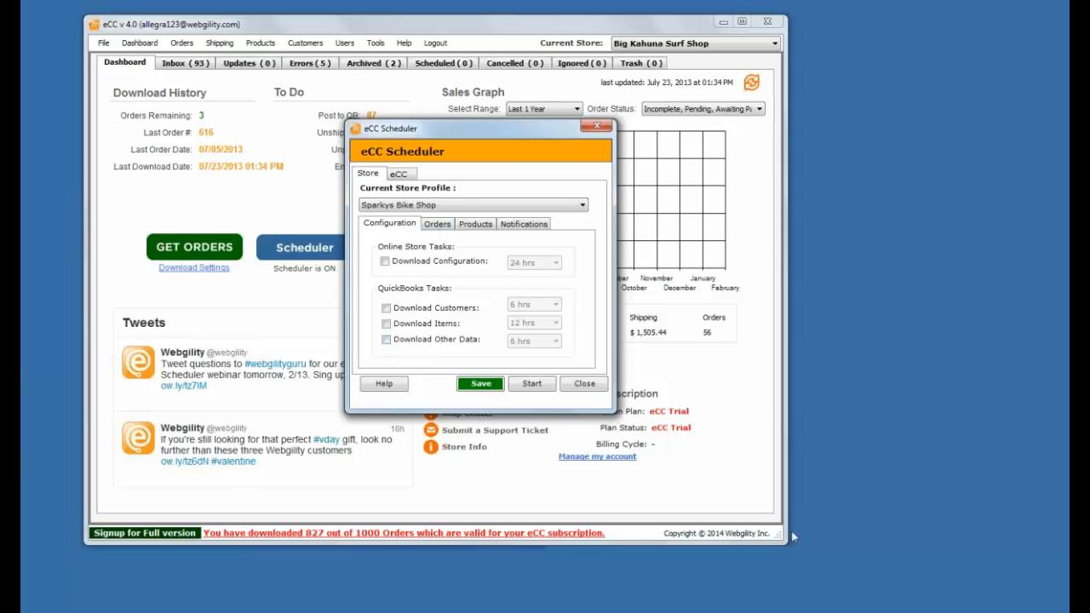
click(855, 585)
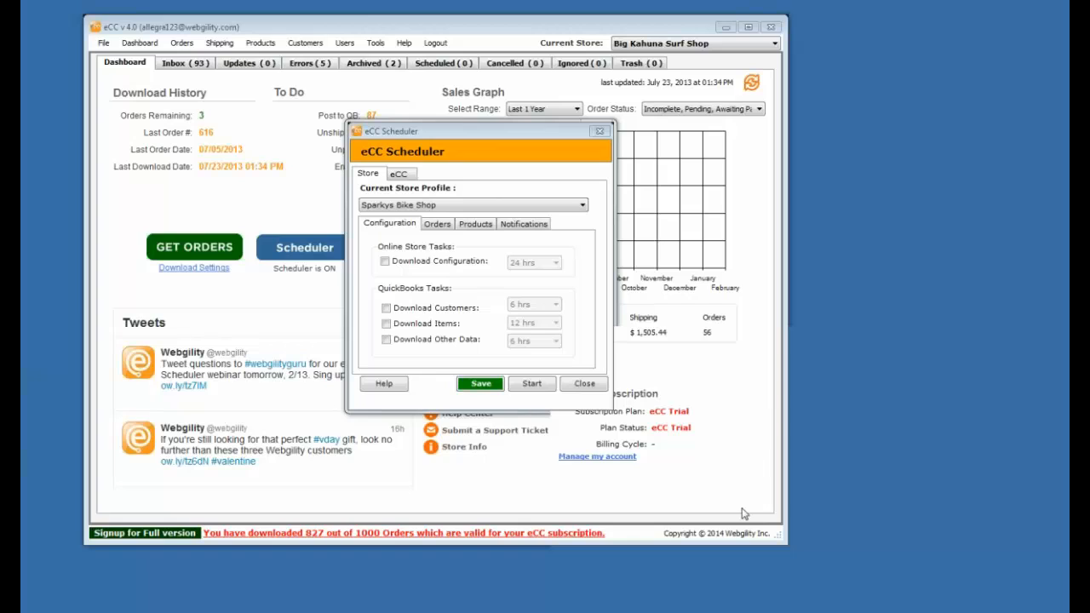
- In the order tasks, enable Post to QuickBooks every 15 mins and Post to Store every 1 hrs
click(446, 225)
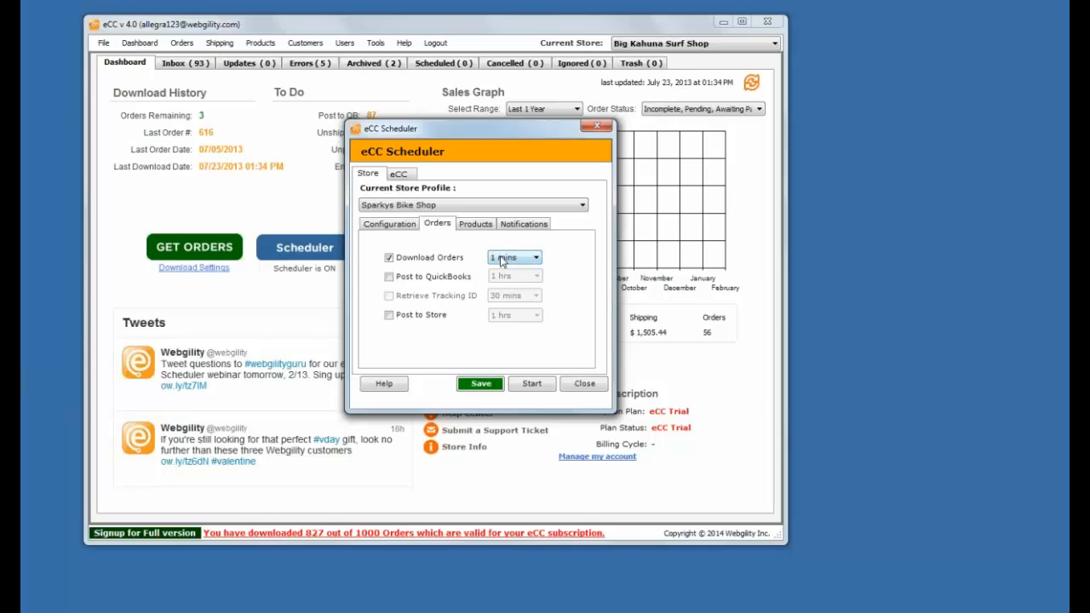
click(389, 277)
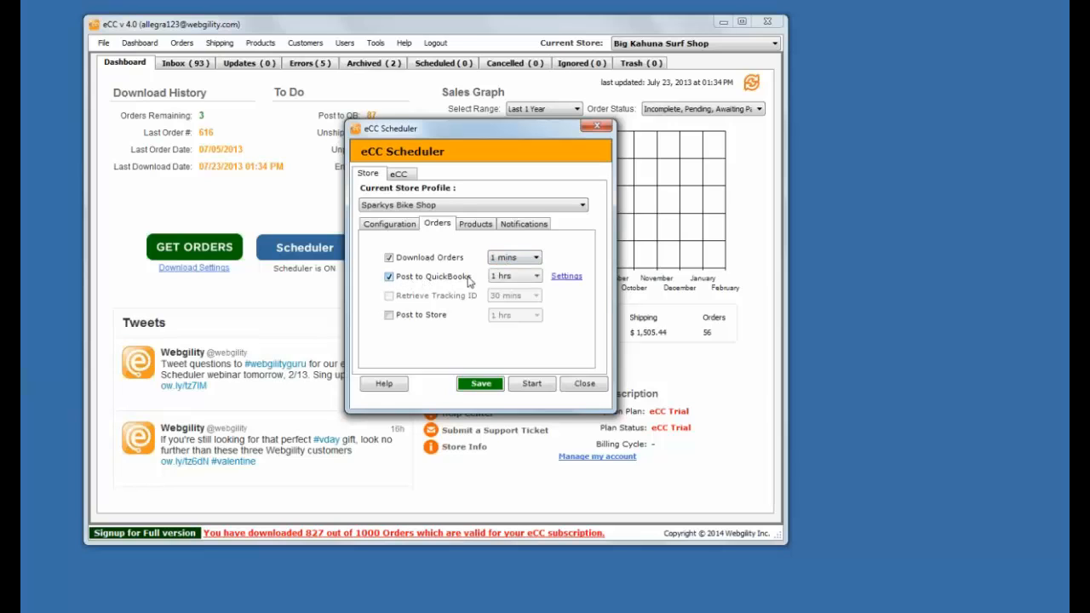
click(531, 277)
click(524, 308)
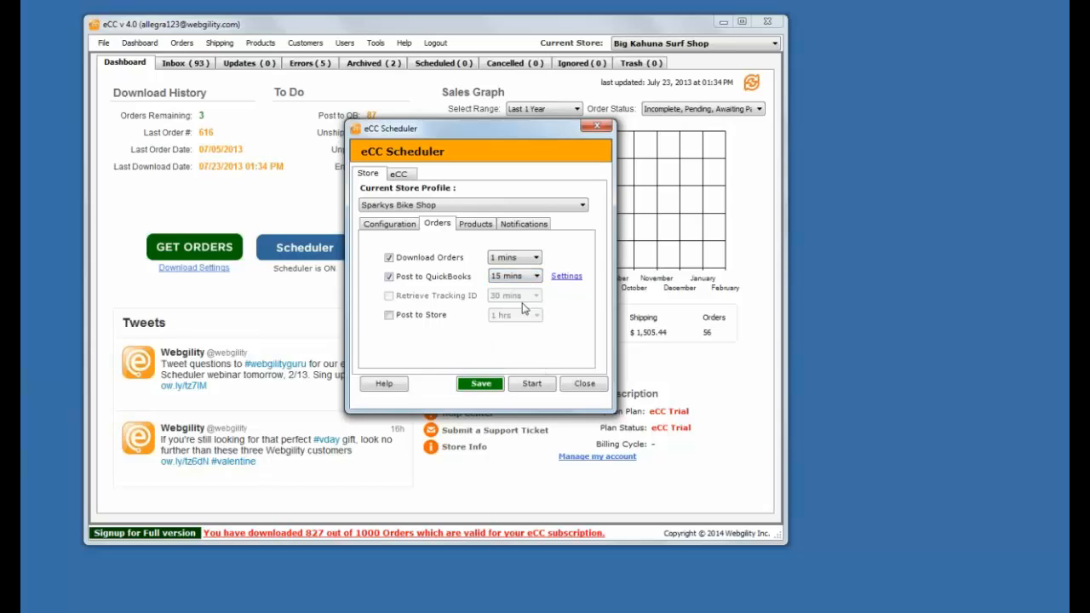
click(390, 317)
click(512, 317)
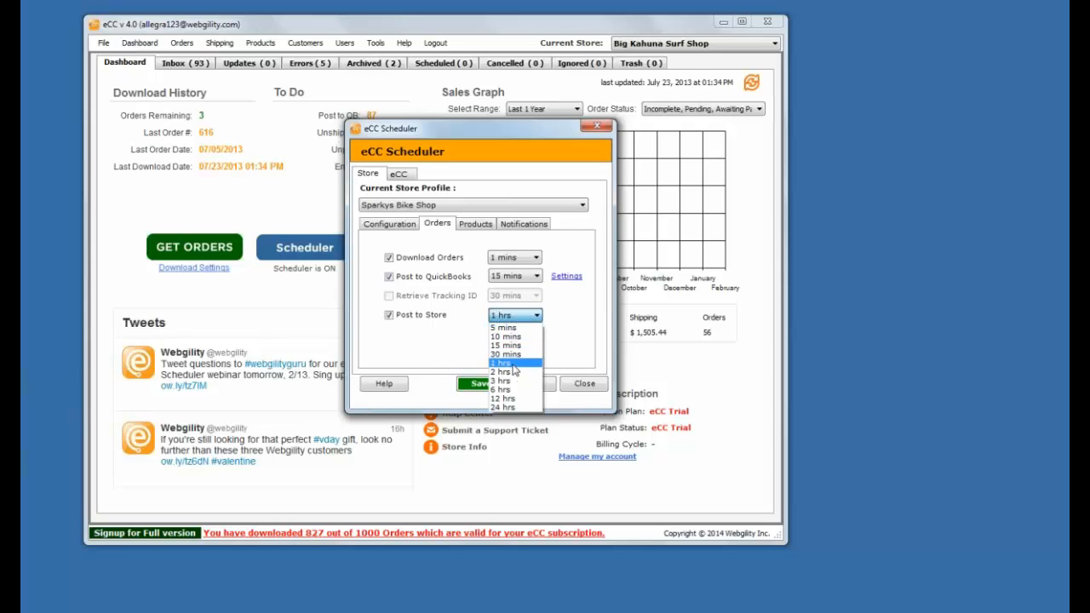
click(512, 364)
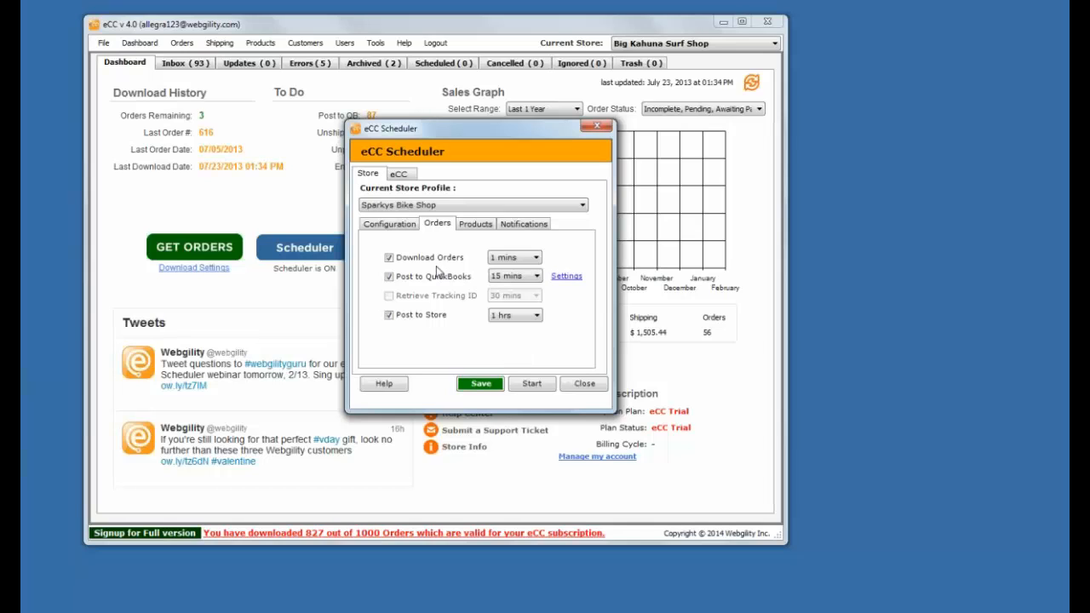
- Set the intervals of both Post to QuickBooks and Download Orders to 5 mins
click(505, 281)
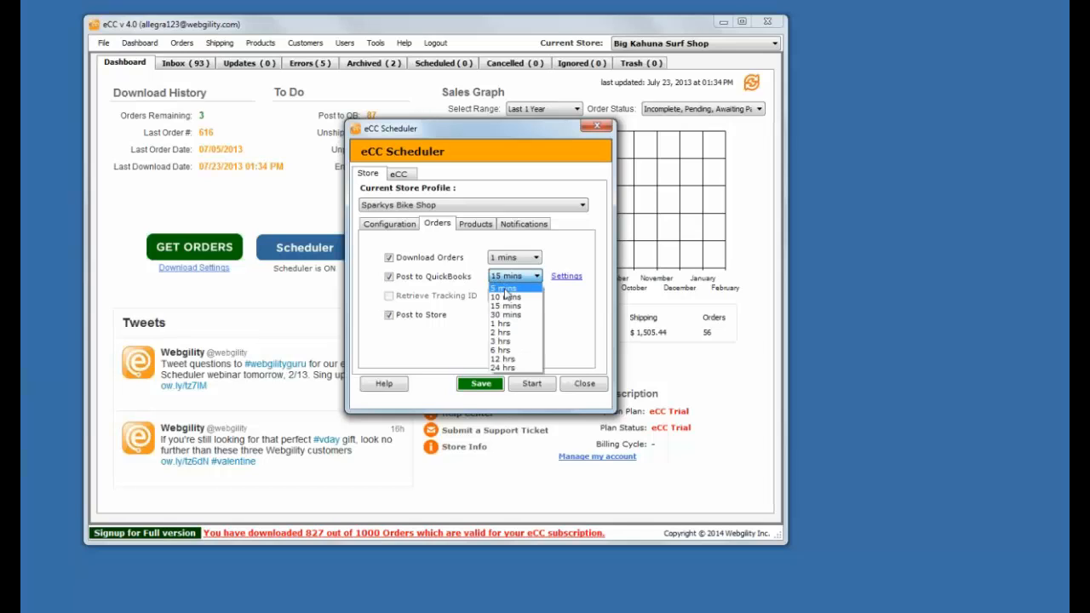
click(506, 292)
click(511, 257)
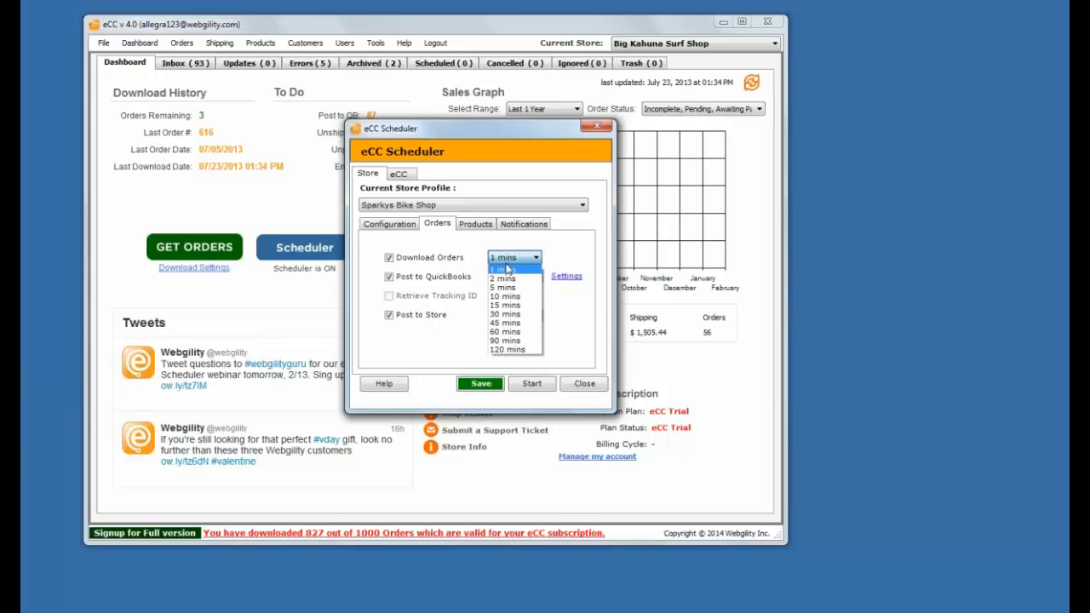
click(504, 287)
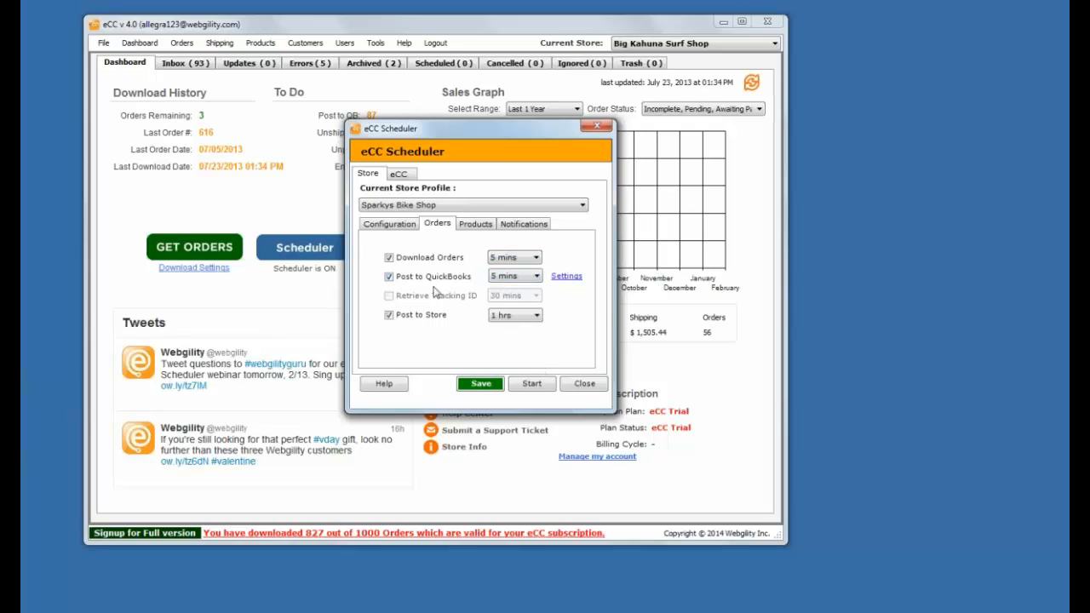
- Set the Post to QuickBooks interval to 15 mins and the Post to Store interval to 30 mins
click(499, 316)
click(508, 329)
click(513, 276)
click(514, 307)
click(536, 315)
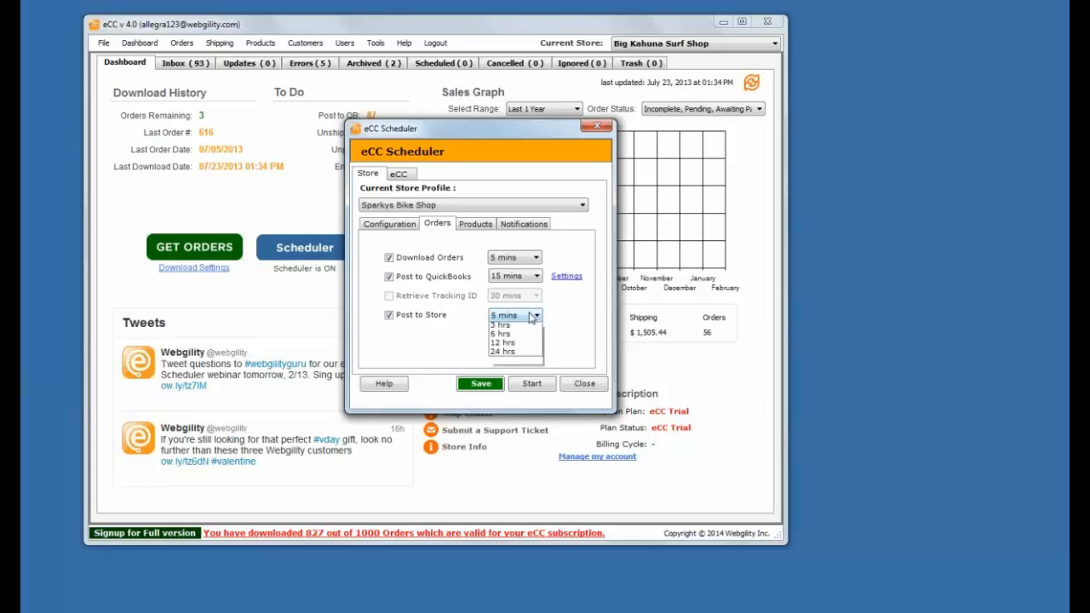
click(515, 354)
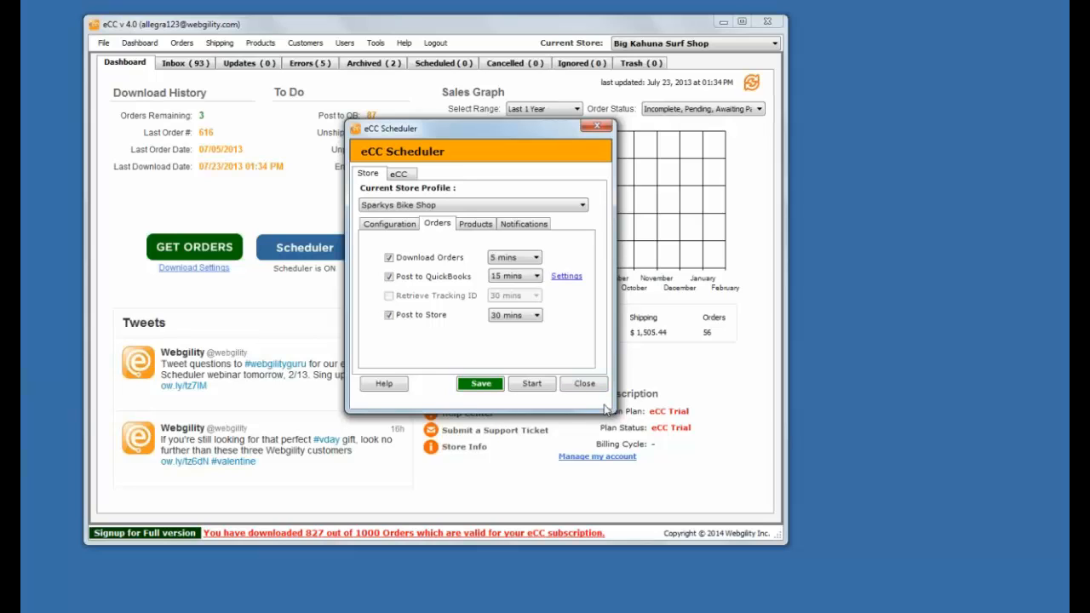
click(722, 599)
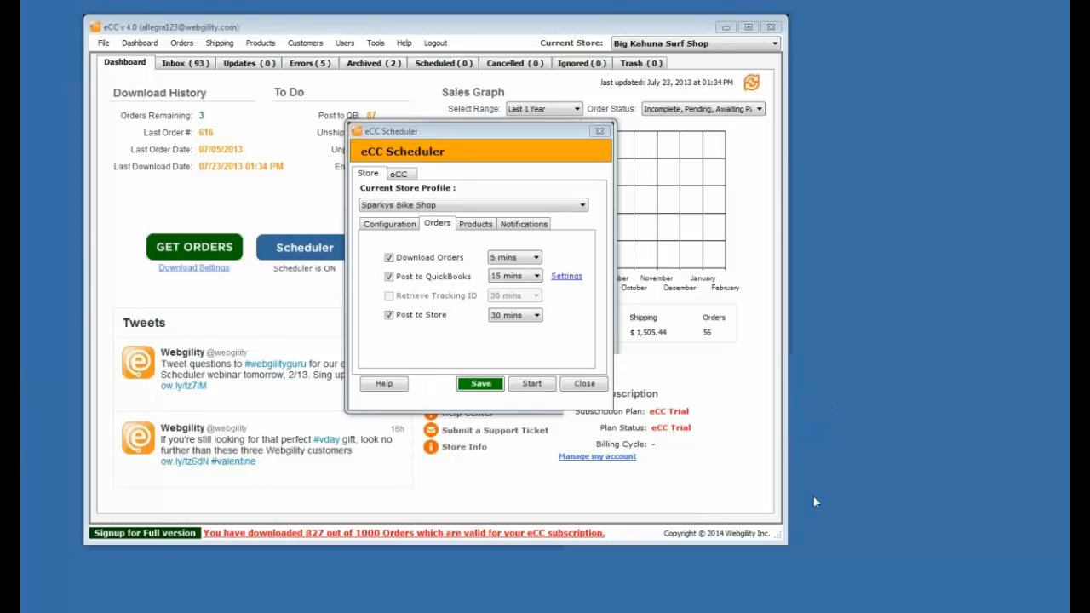
- Configure the Product Scheduler to update the online store product by Quantity with a 1 hrs interval
click(470, 228)
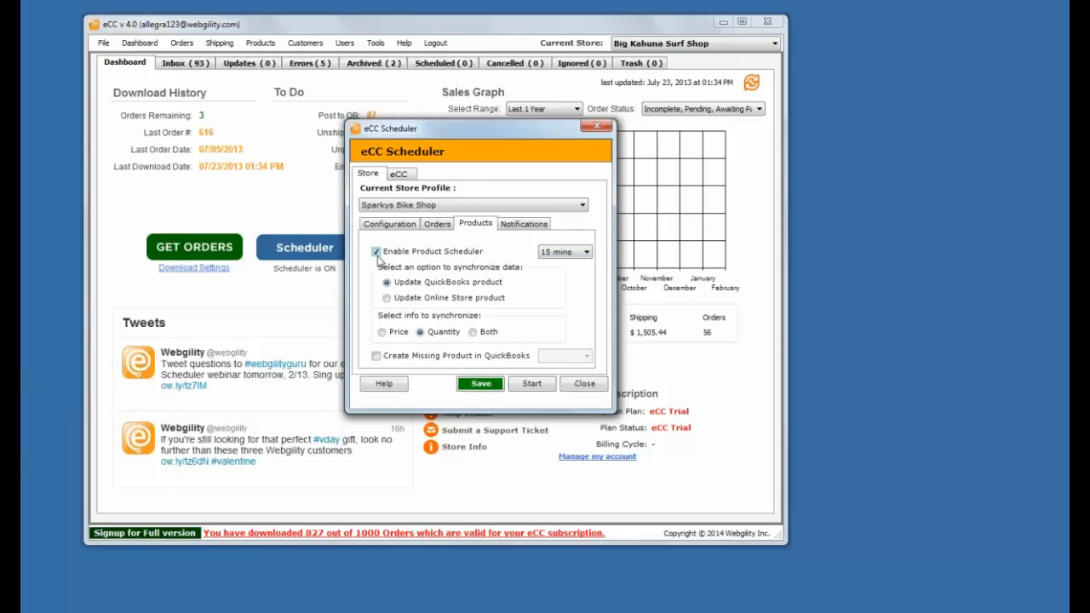
click(580, 254)
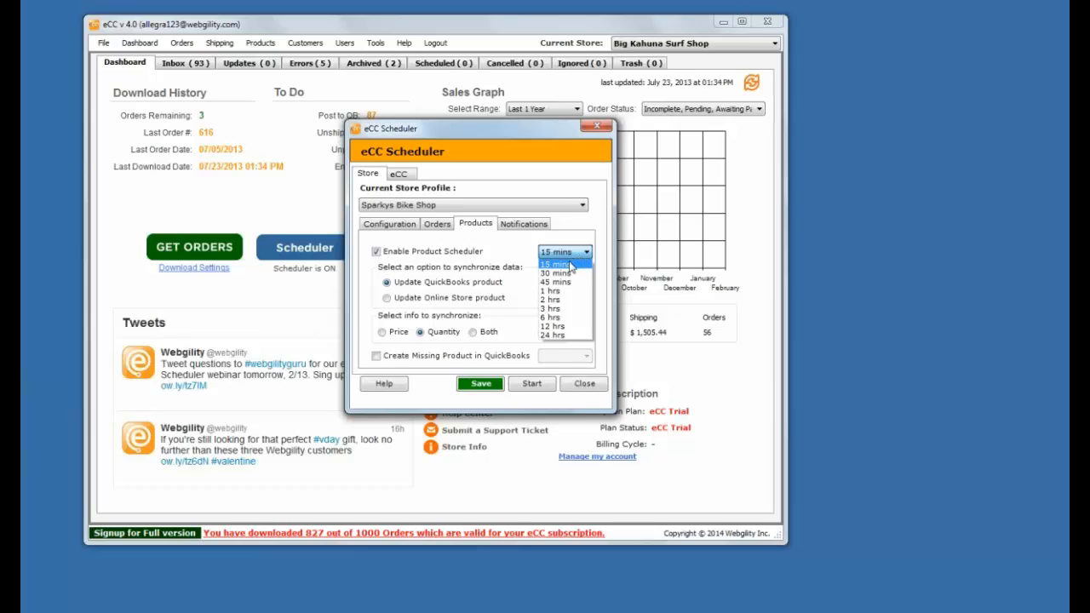
click(569, 266)
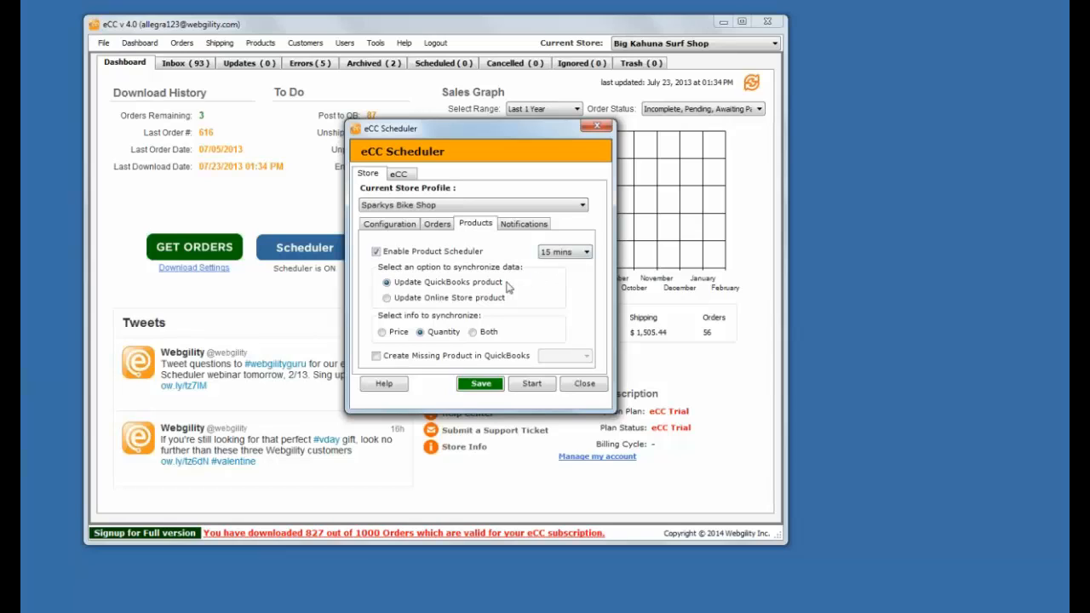
click(386, 298)
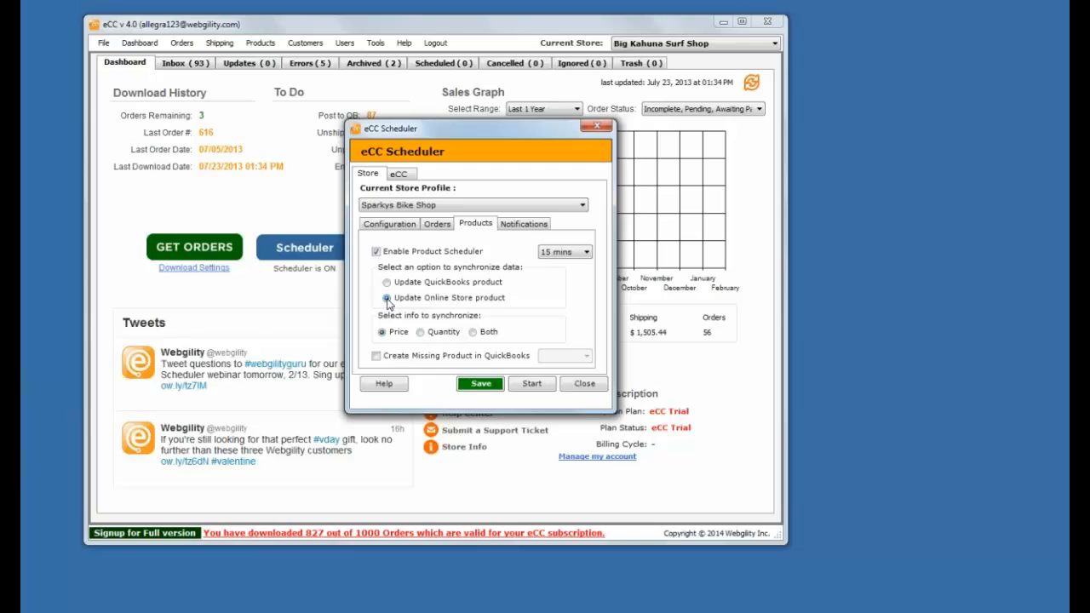
click(420, 332)
click(559, 261)
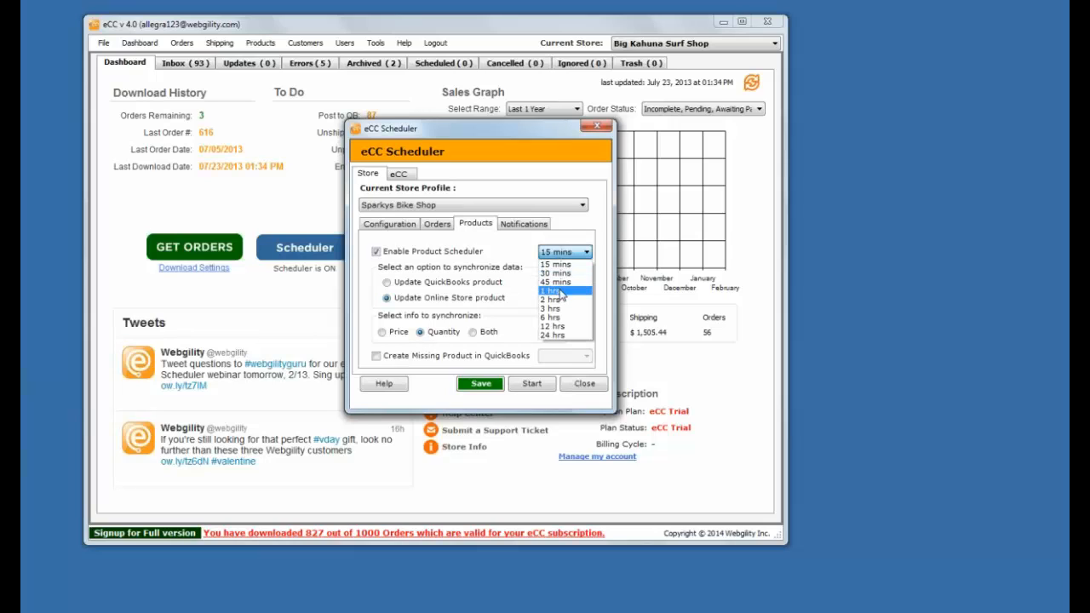
click(559, 292)
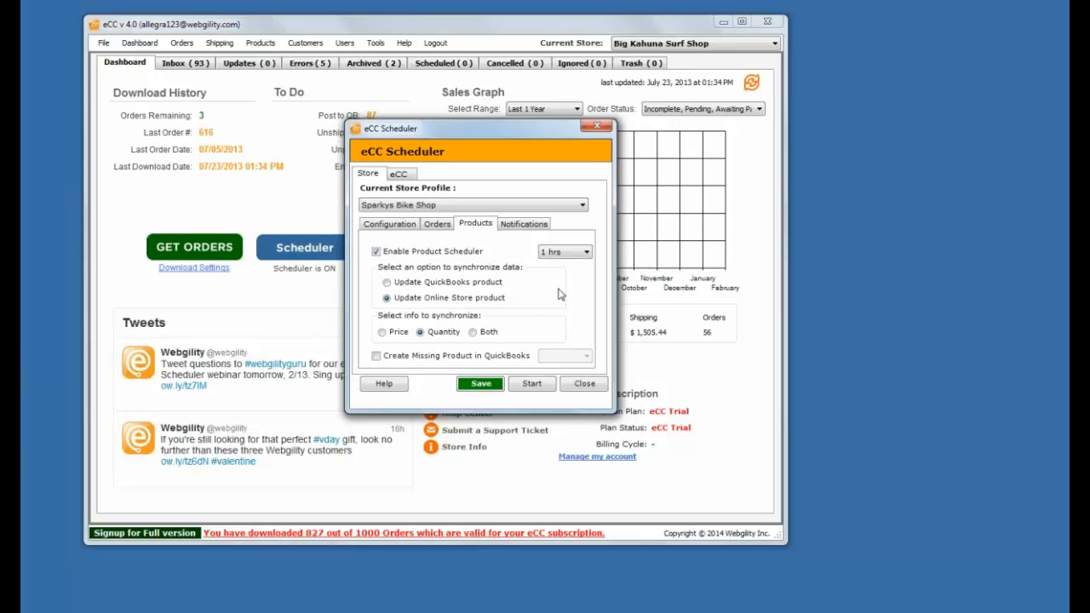
- Enable Create Missing Product in QuickBooks and check its available intervals without choosing one
click(377, 356)
click(579, 357)
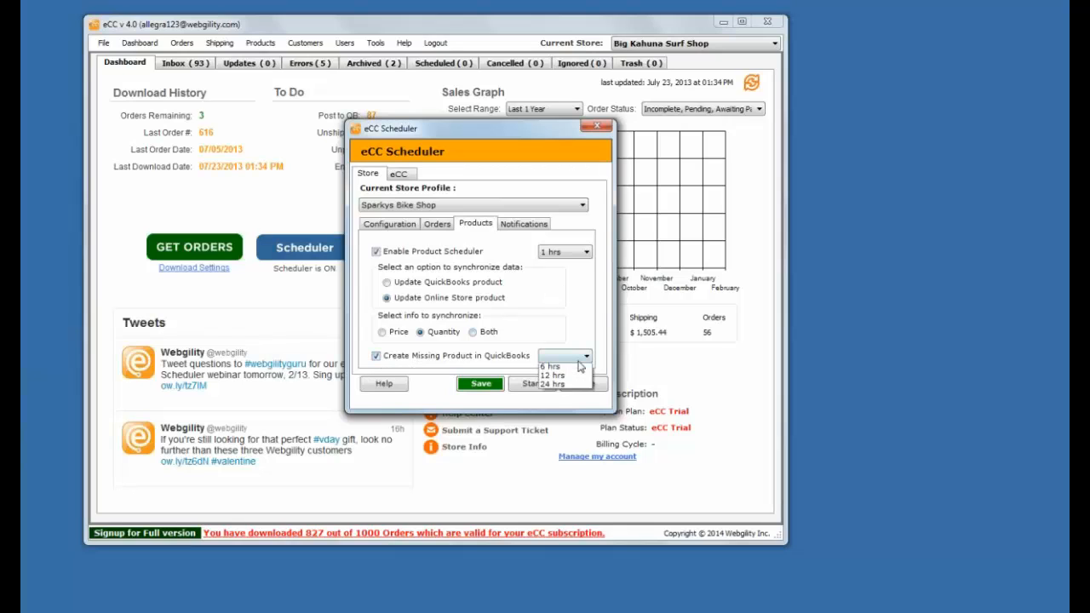
click(574, 346)
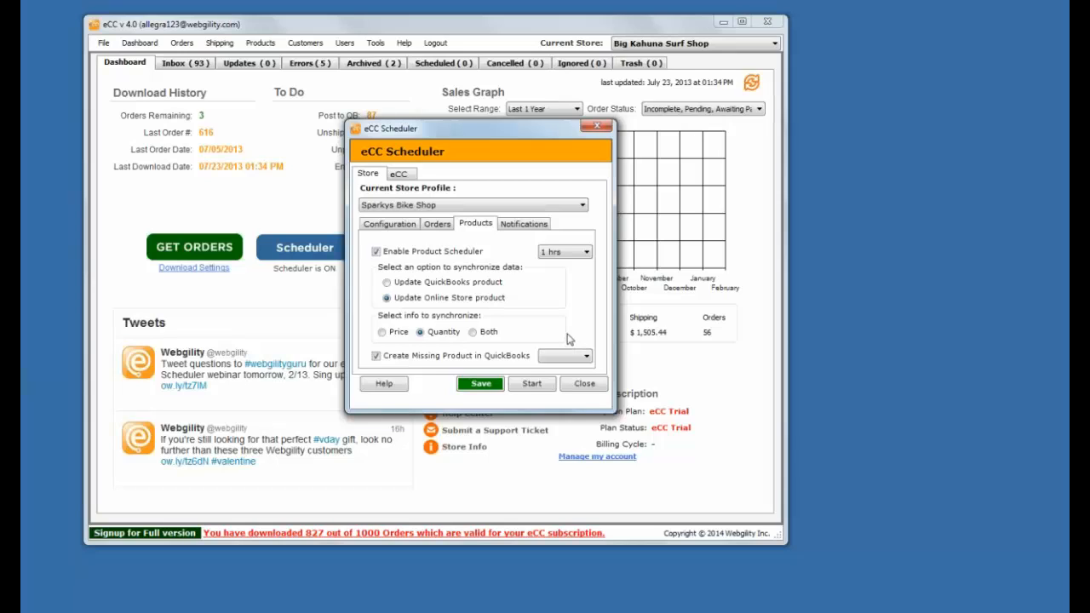
- Open the Big Kahuna Surf Shop store setup, review the Products setup for automatically creating missing QuickBooks products, and return to the scheduler
click(107, 46)
click(107, 45)
click(125, 73)
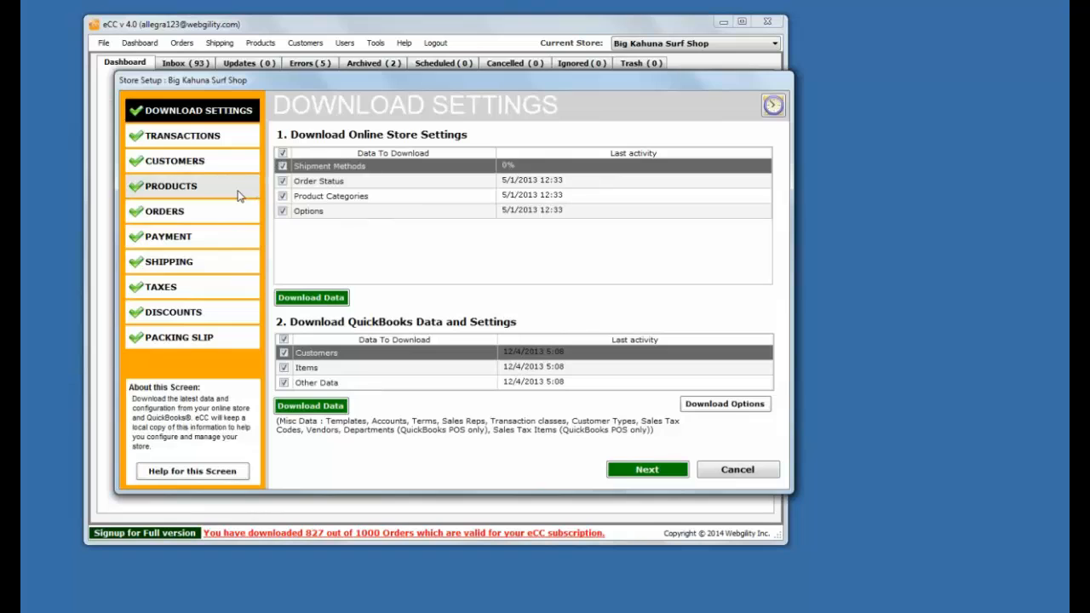
click(238, 195)
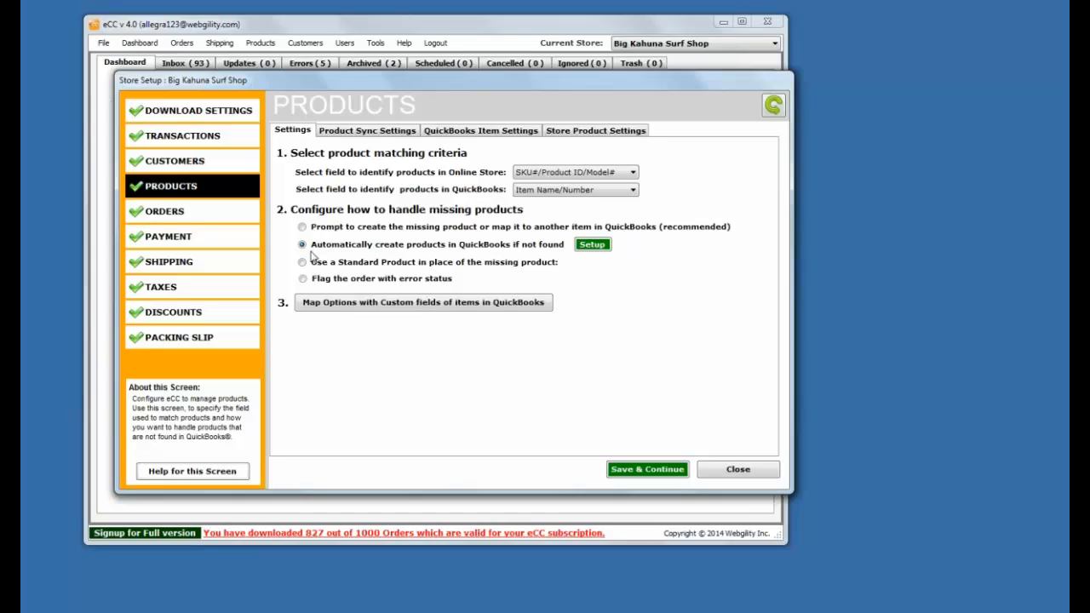
click(590, 246)
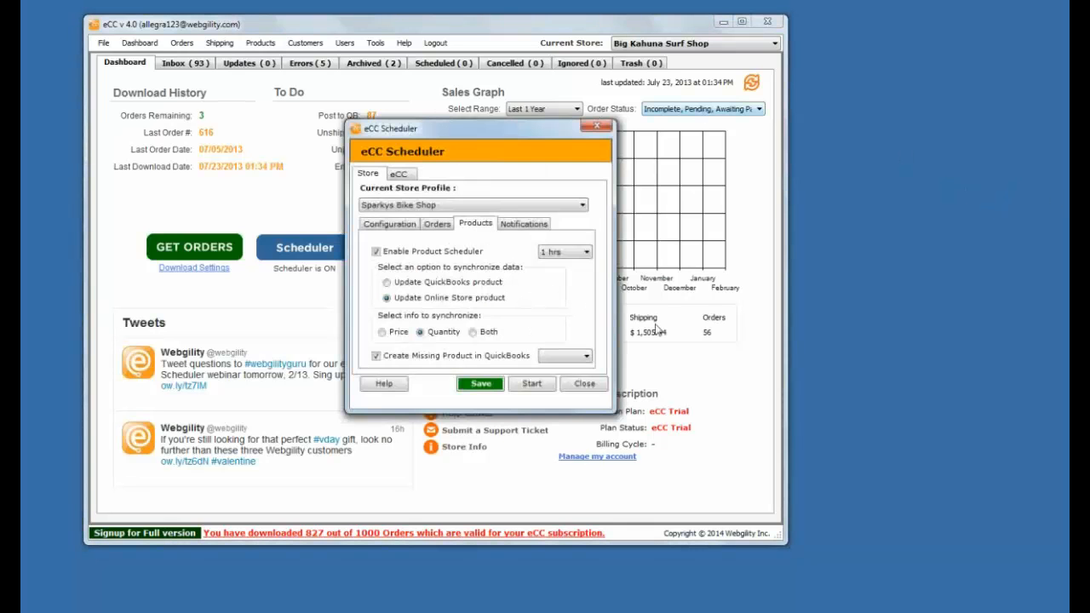
click(885, 607)
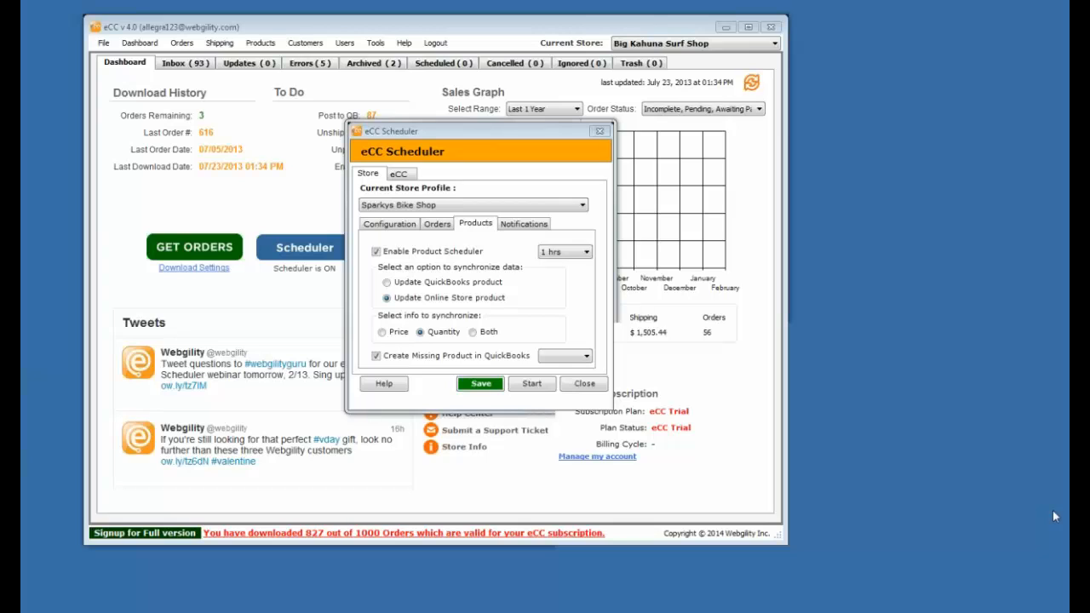
- Enable the online store task Download Configuration with a 3 hrs interval for Sparkys Bike Shop
click(404, 226)
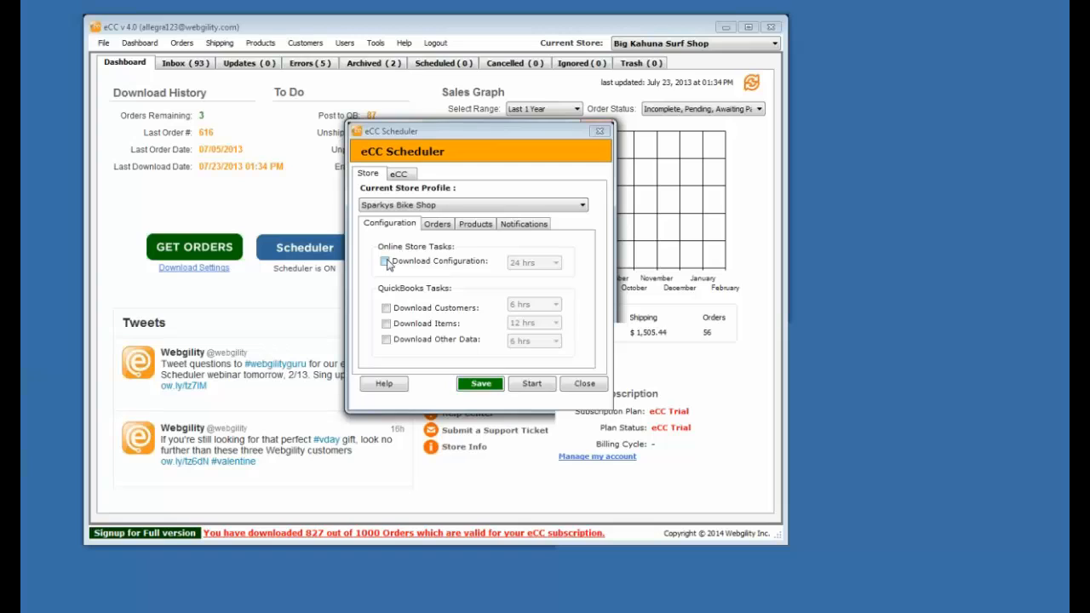
click(386, 262)
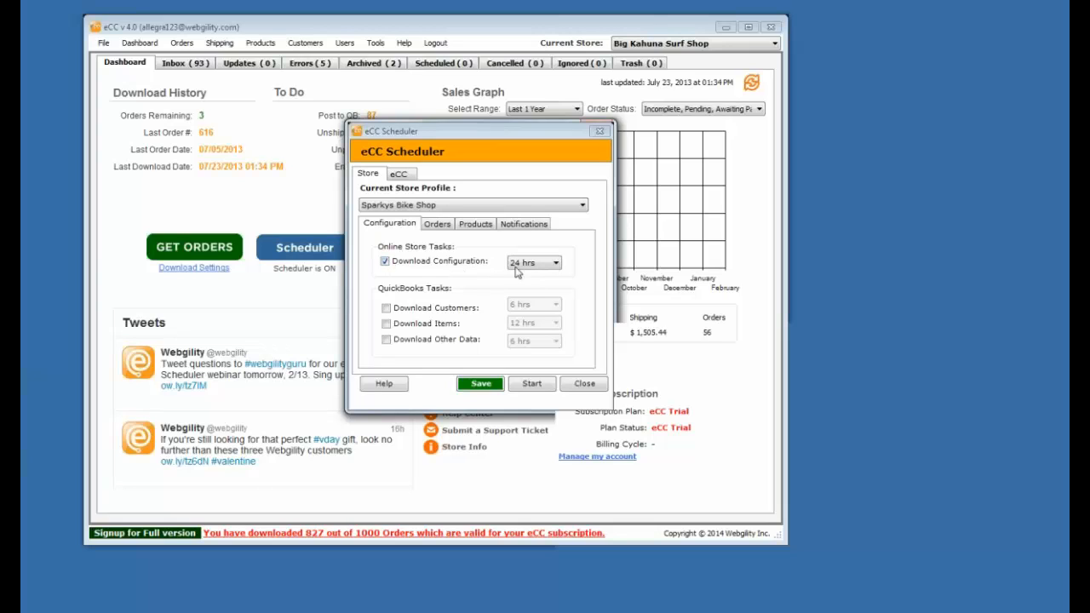
click(543, 266)
click(543, 280)
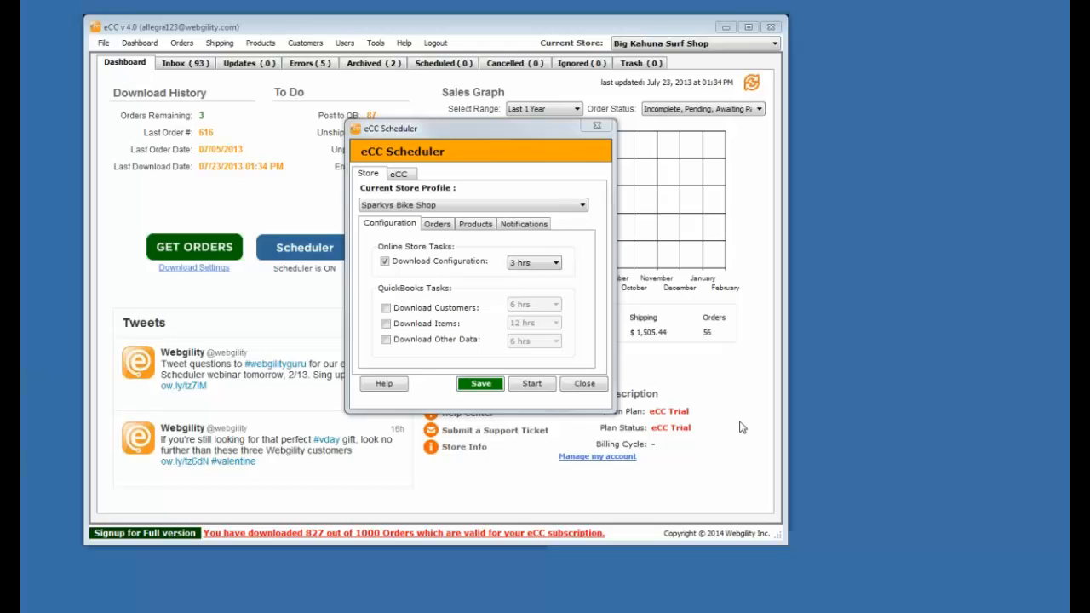
- Switch the Product Scheduler to update the QuickBooks product, synchronizing Quantity
click(478, 226)
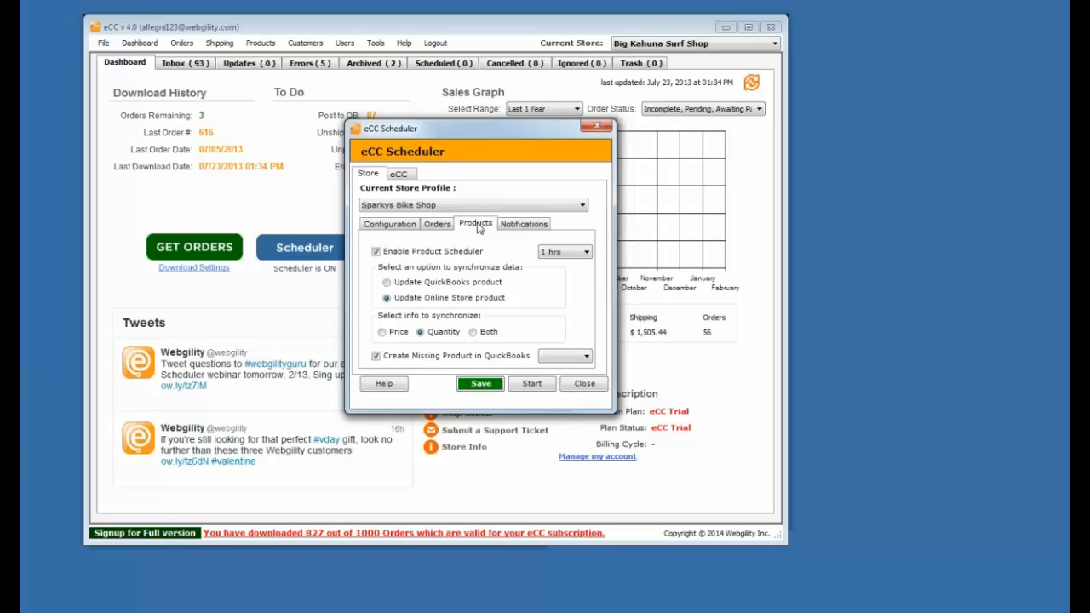
click(428, 286)
click(421, 334)
click(902, 565)
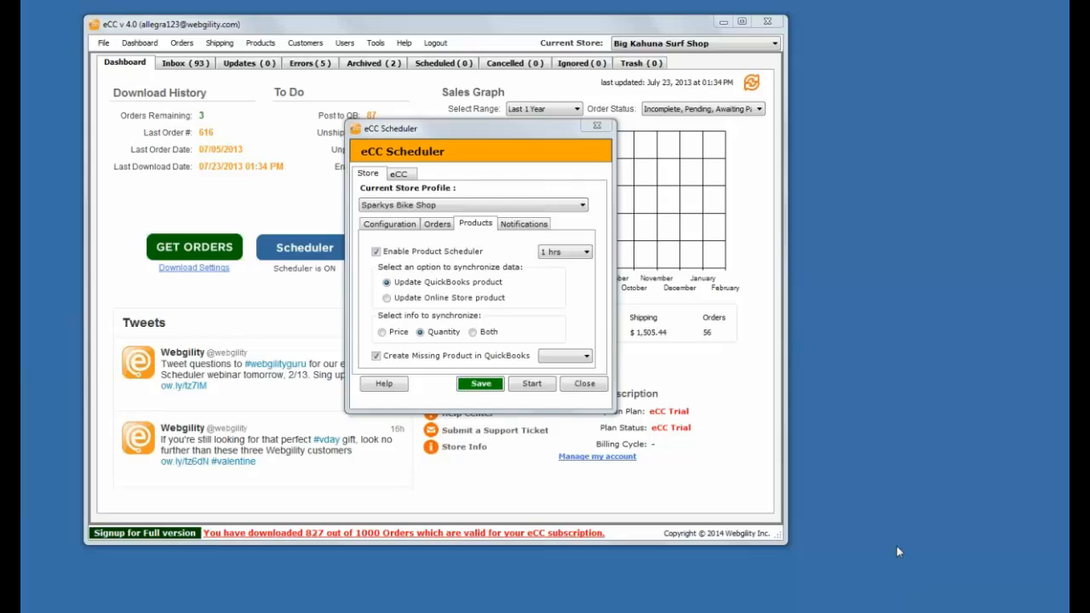
- Review the scheduler's configuration tasks, compare them with the Download Latest Configuration window, and close that window
click(400, 232)
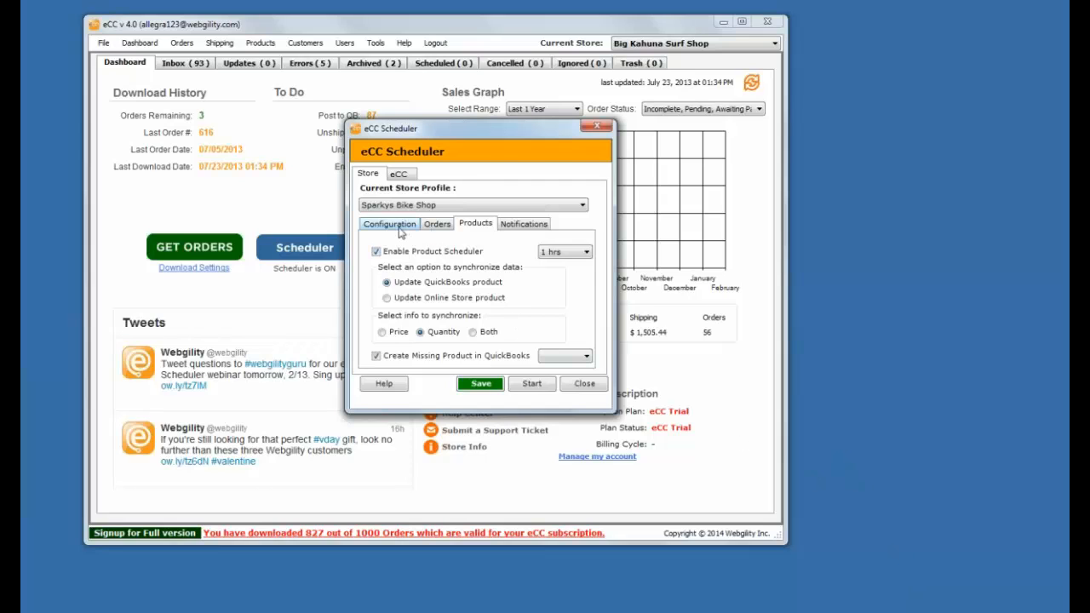
click(400, 232)
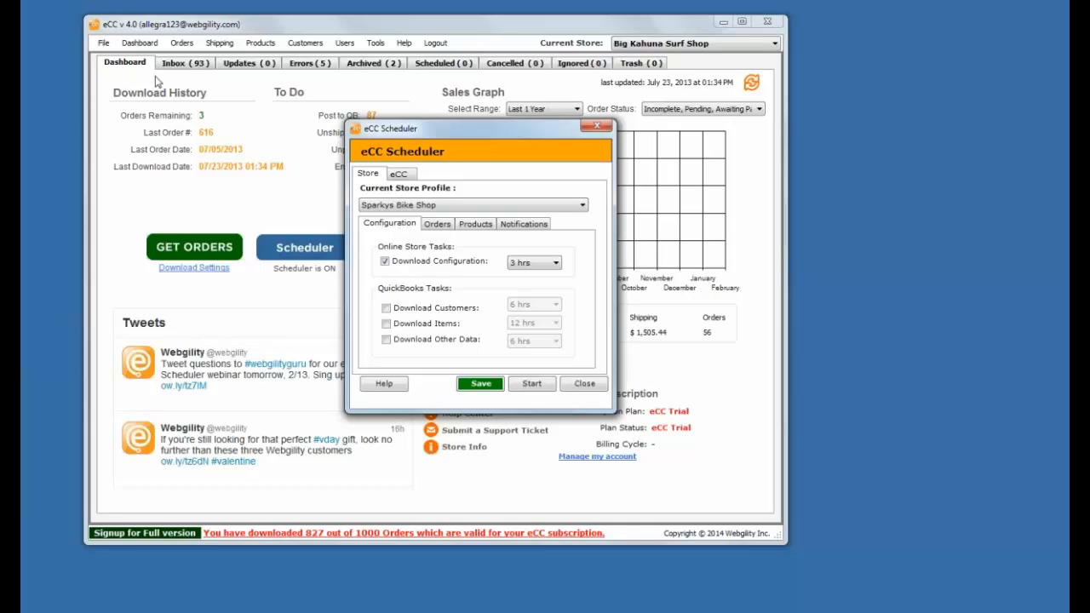
click(105, 47)
click(105, 45)
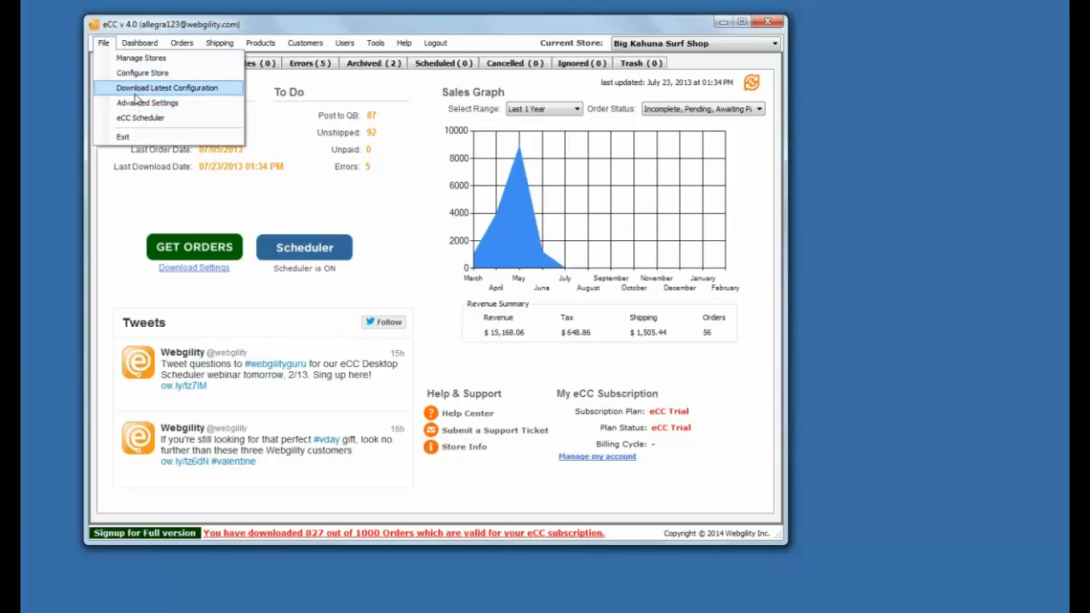
click(136, 89)
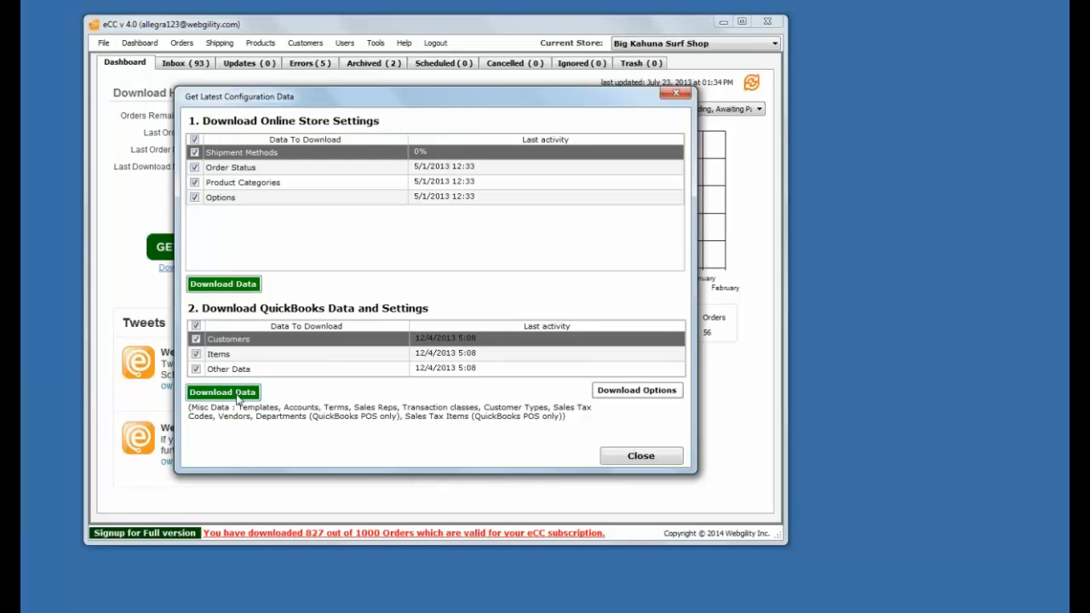
click(676, 93)
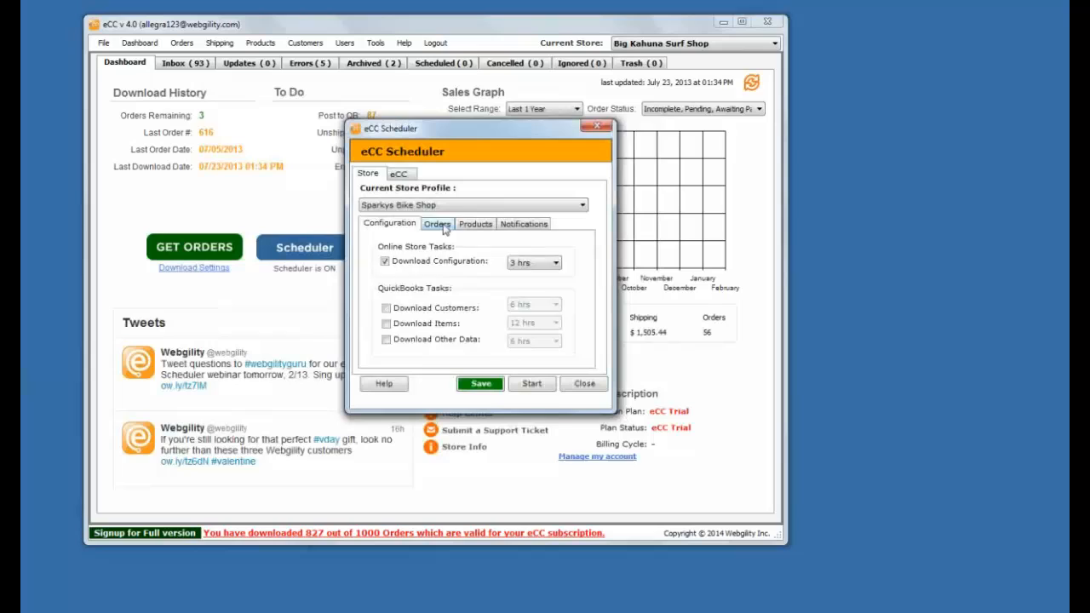
- Compare the scheduler's Orders and Products settings with the order inbox and the Synchronize Products list
click(438, 224)
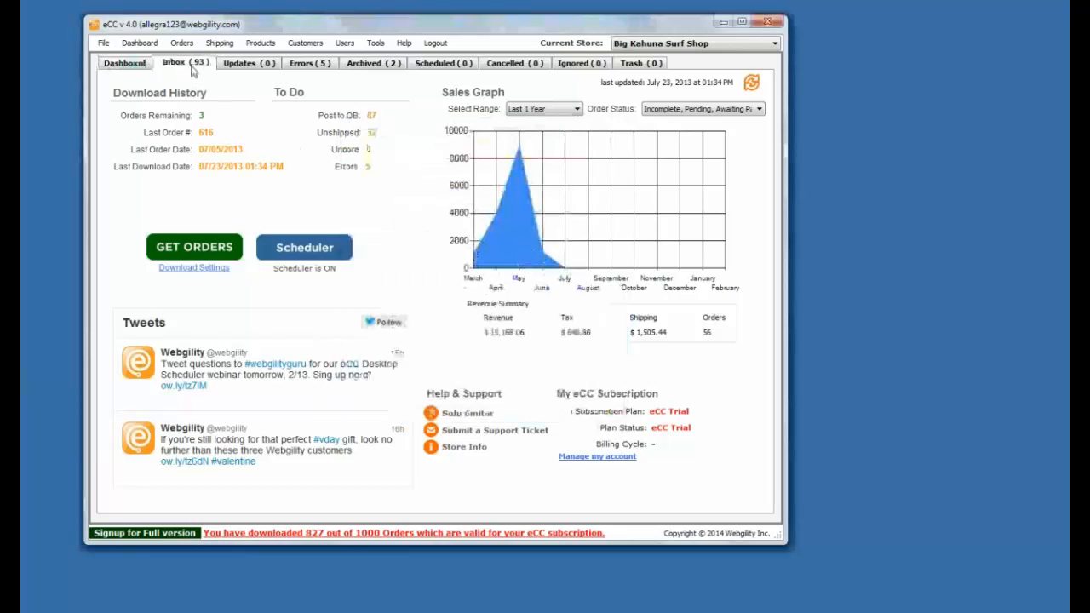
click(191, 66)
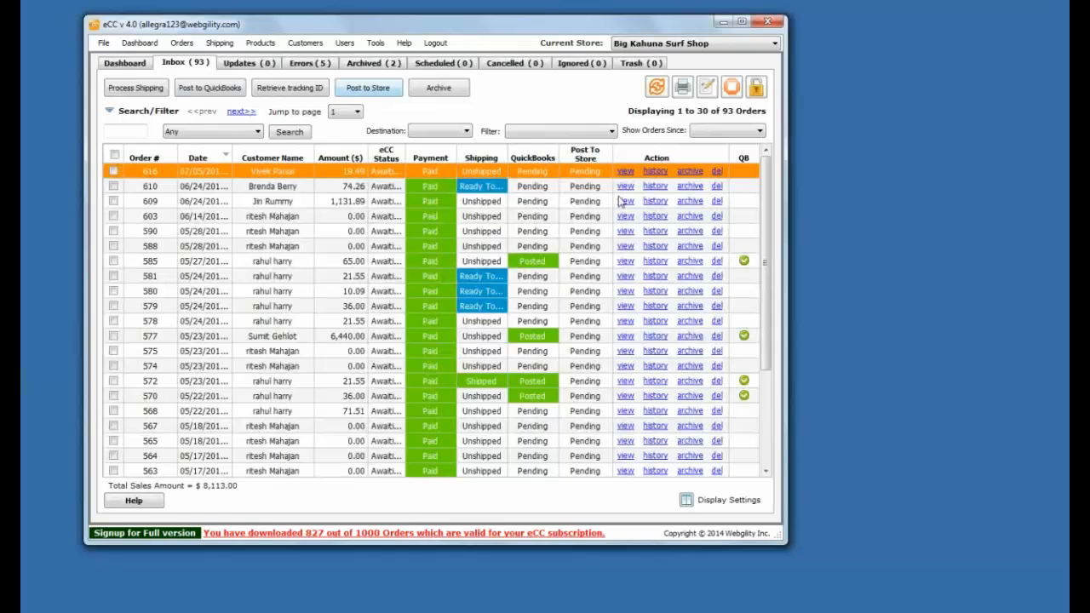
click(263, 46)
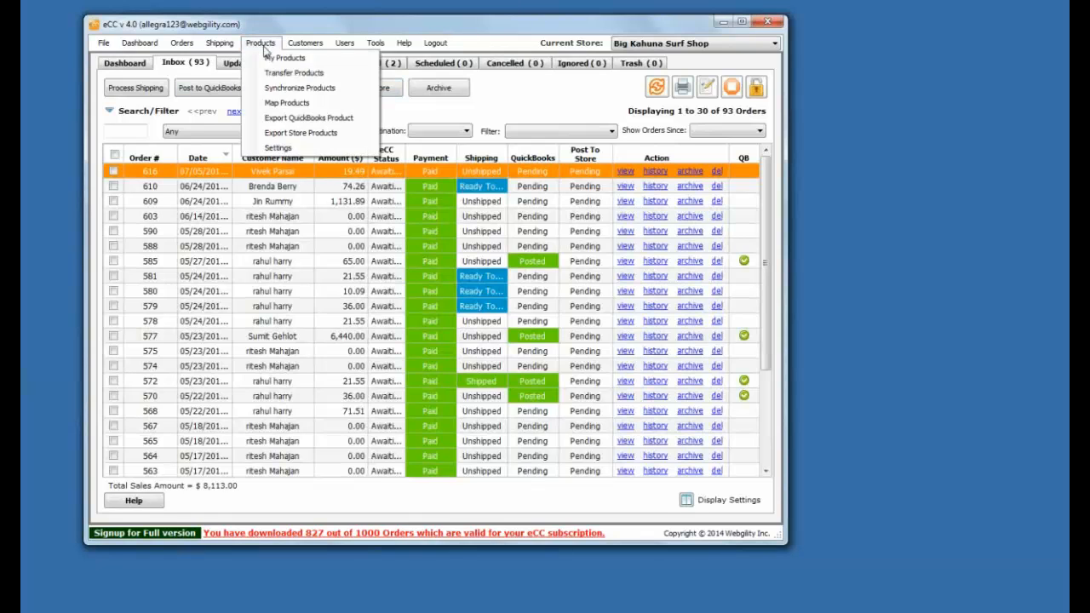
click(290, 87)
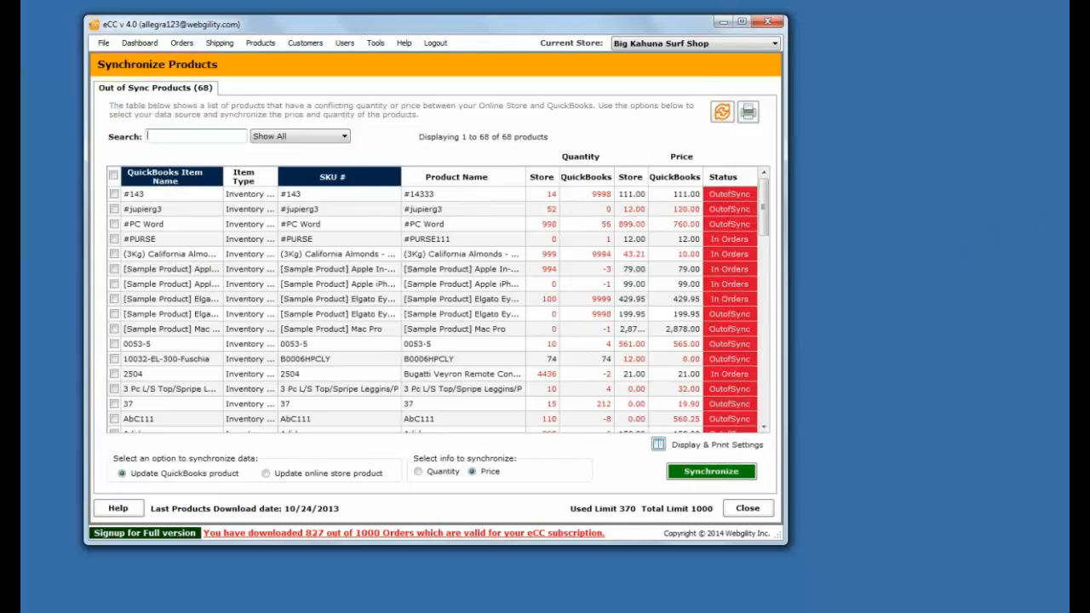
key(alt+Tab)
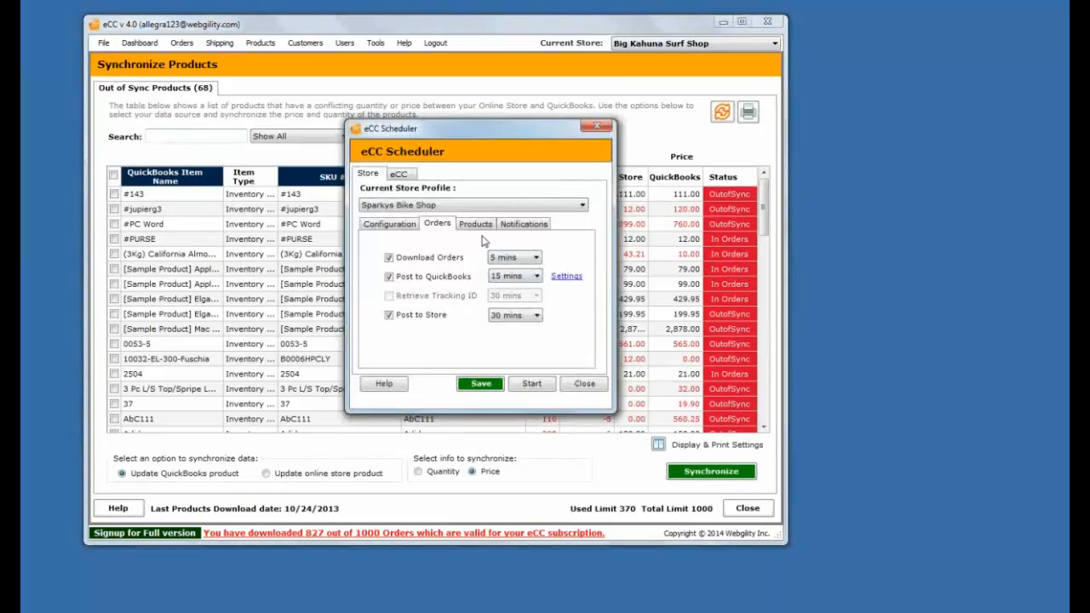
click(475, 224)
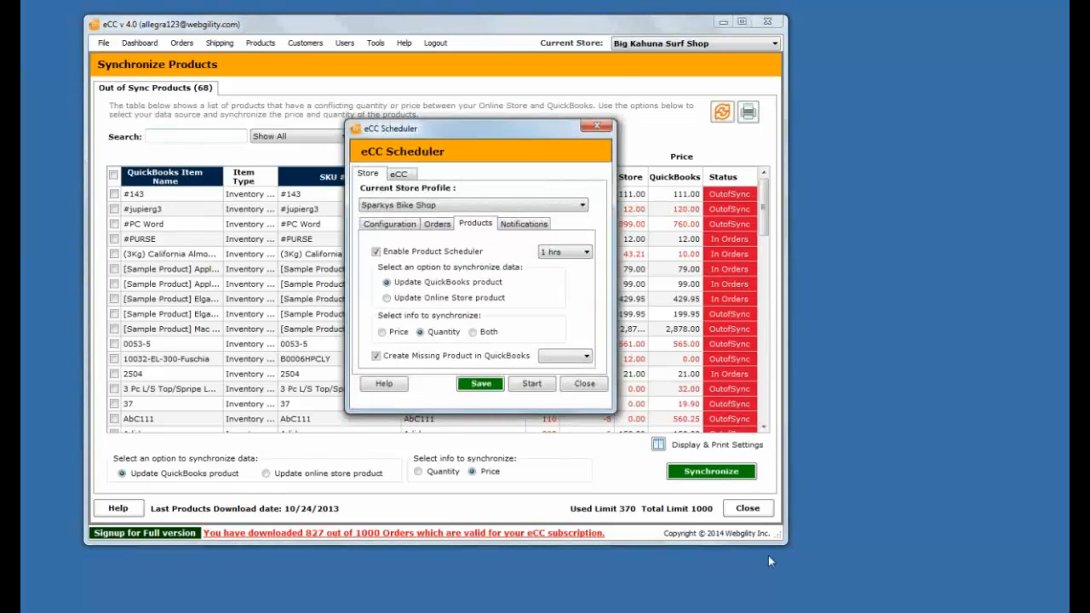
click(832, 596)
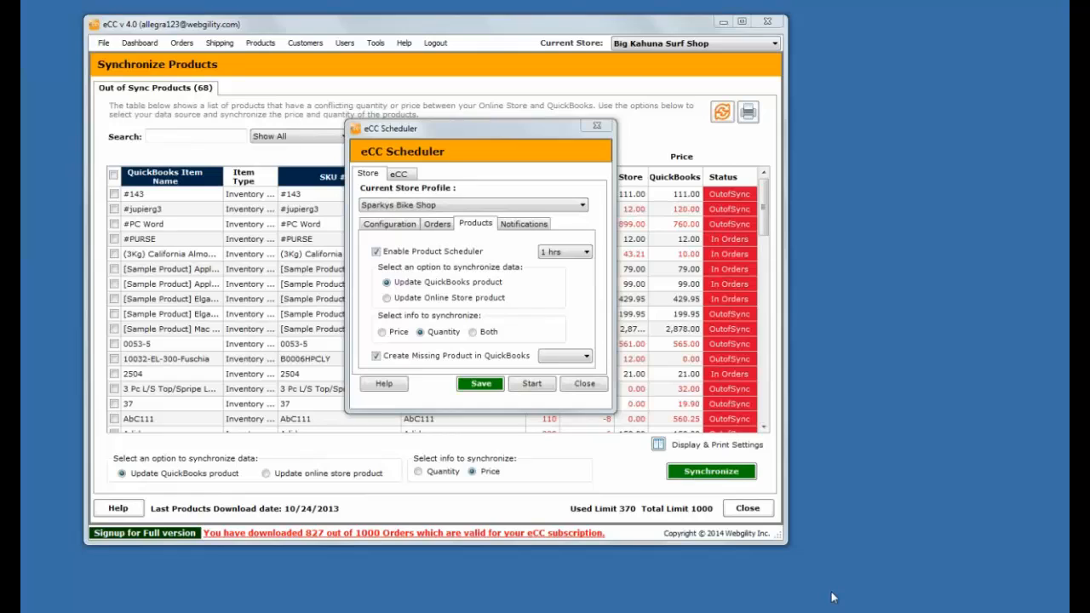
click(573, 452)
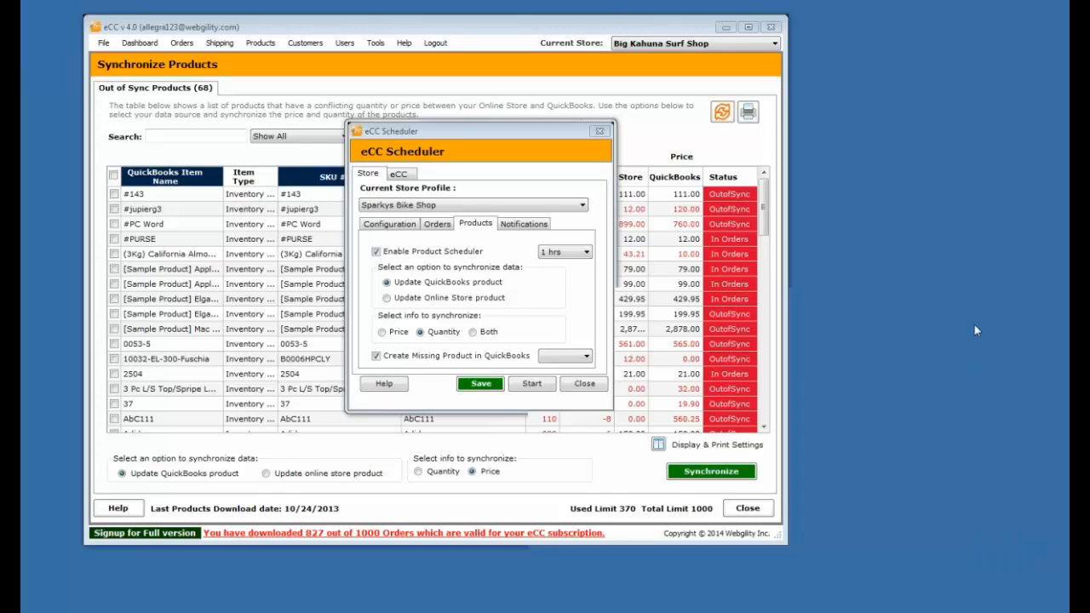
- Try Product Scheduler intervals of 15 mins, 45 mins and 1 hrs for Sparkys Bike Shop
click(564, 252)
click(559, 269)
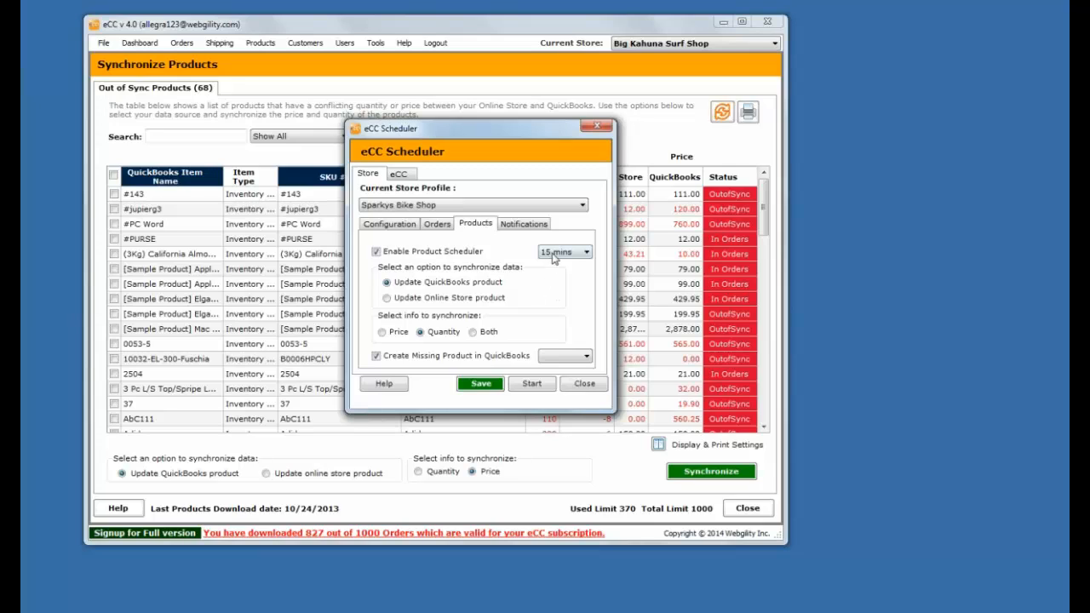
click(553, 254)
click(565, 283)
click(566, 257)
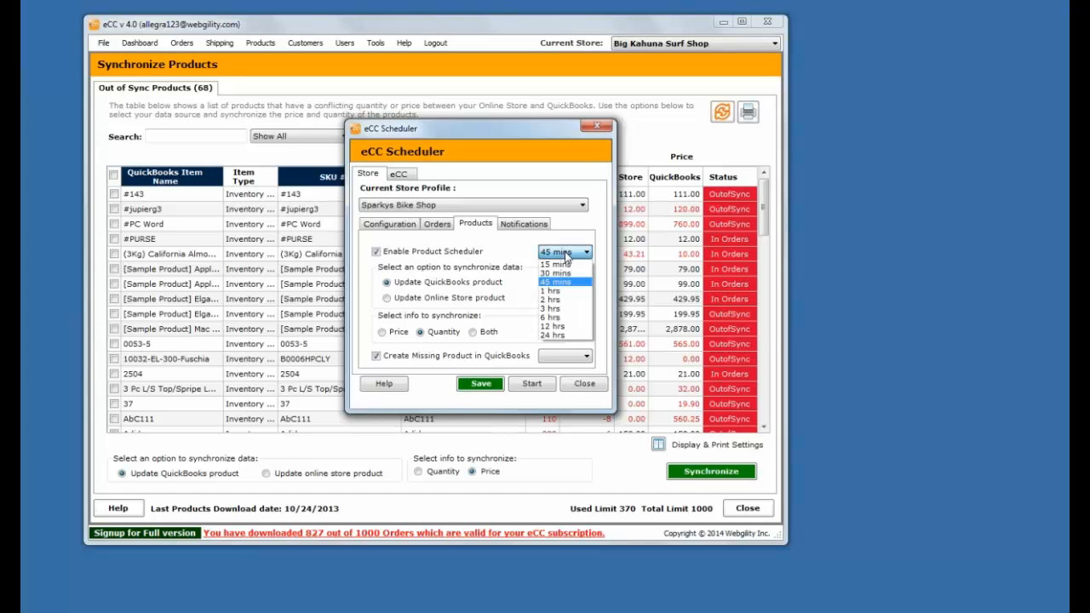
click(549, 290)
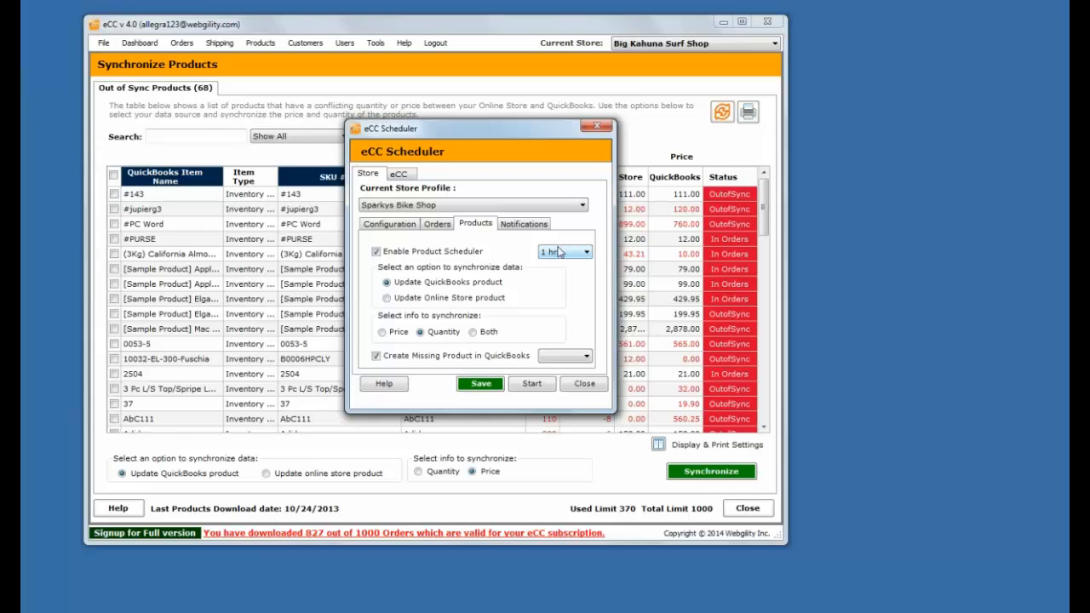
click(561, 254)
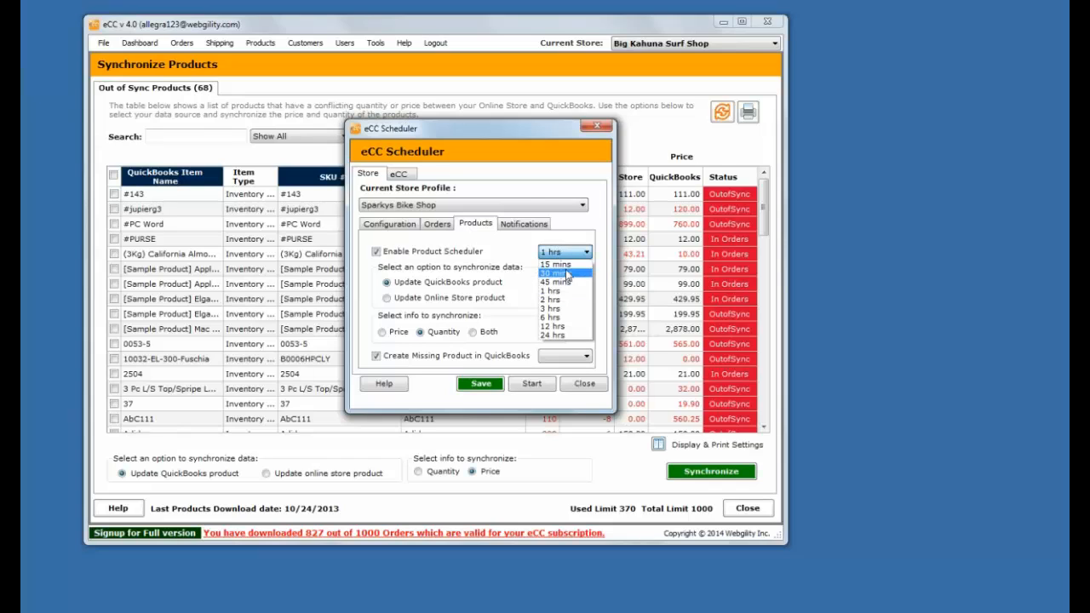
click(565, 265)
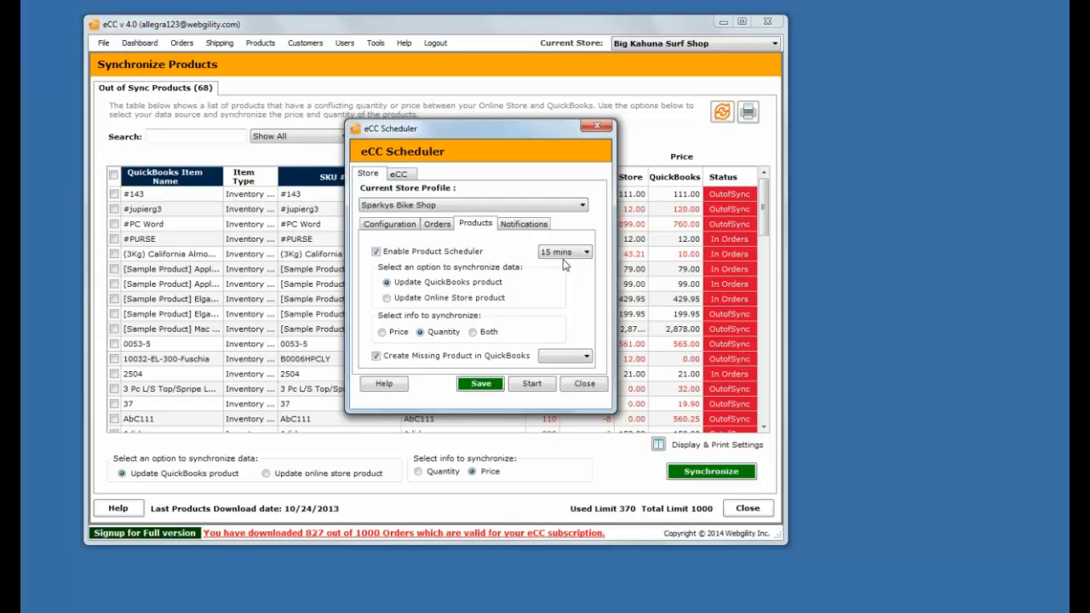
click(565, 253)
click(566, 292)
- Set the Product Scheduler interval to 2 hrs for Sparkys Bike Shop
click(568, 254)
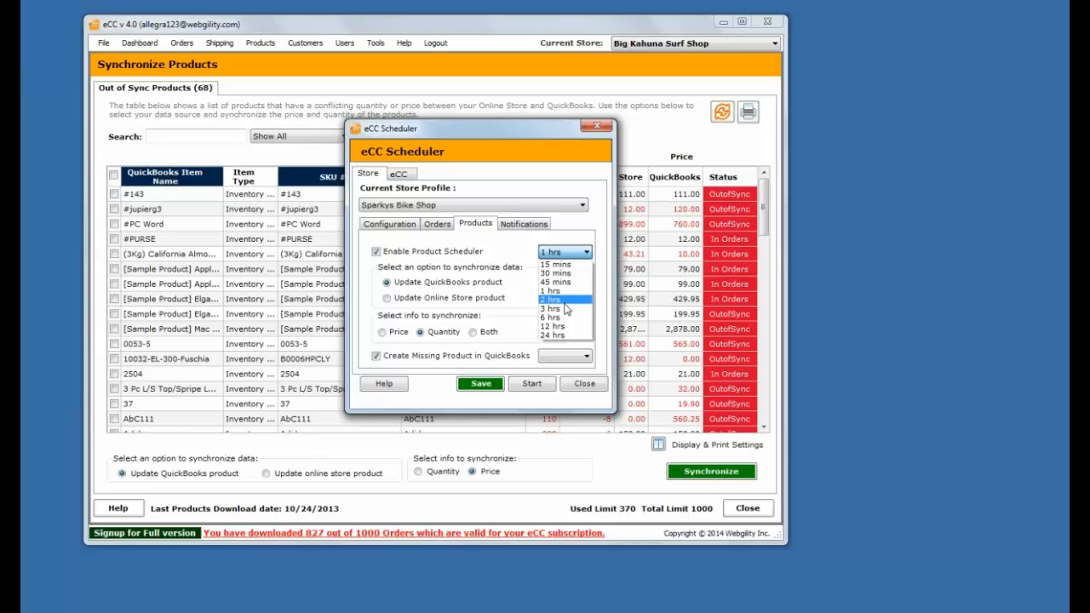
click(565, 301)
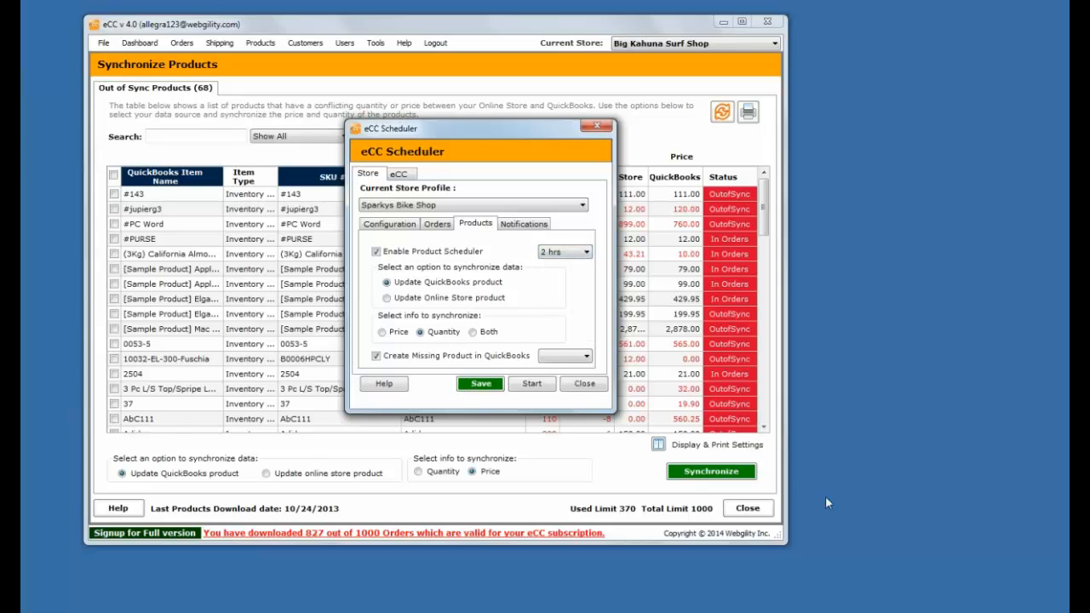
click(866, 595)
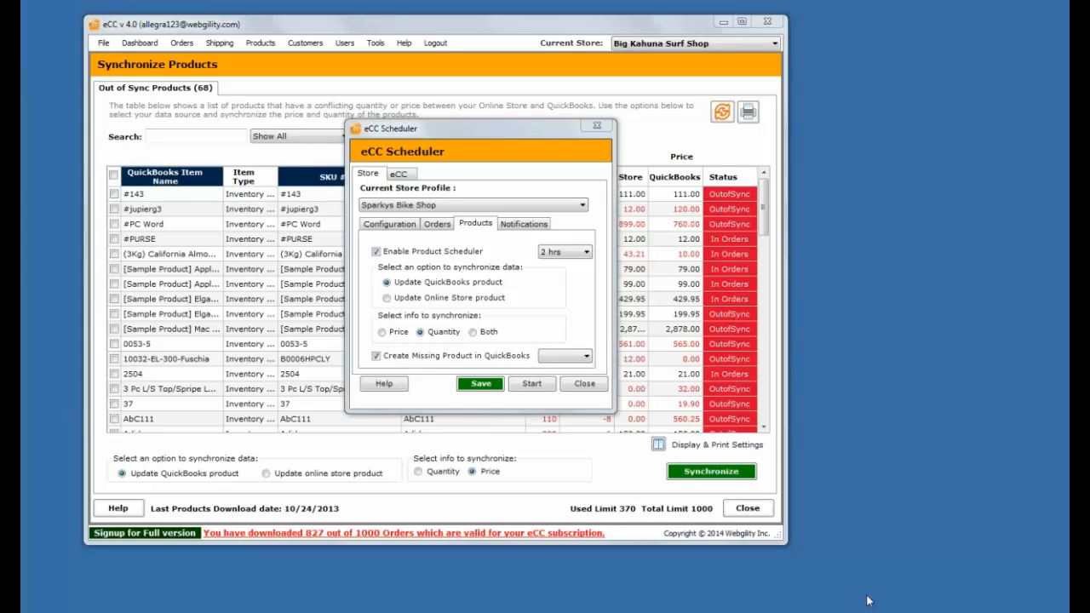
click(598, 503)
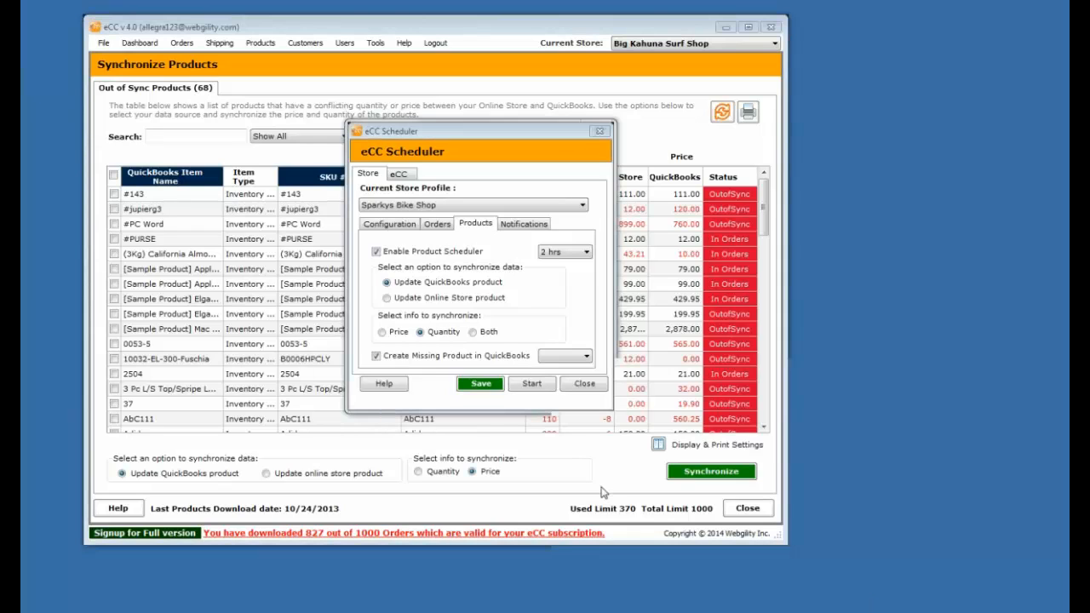
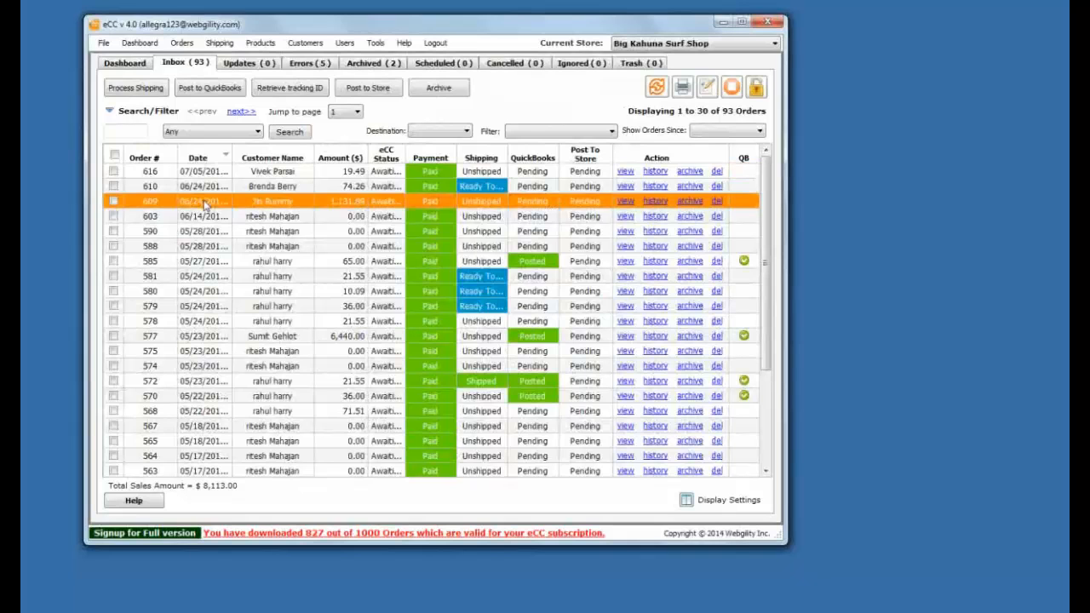
- Open the third order in the inbox, review its item details and customer information, and close it
double_click(205, 204)
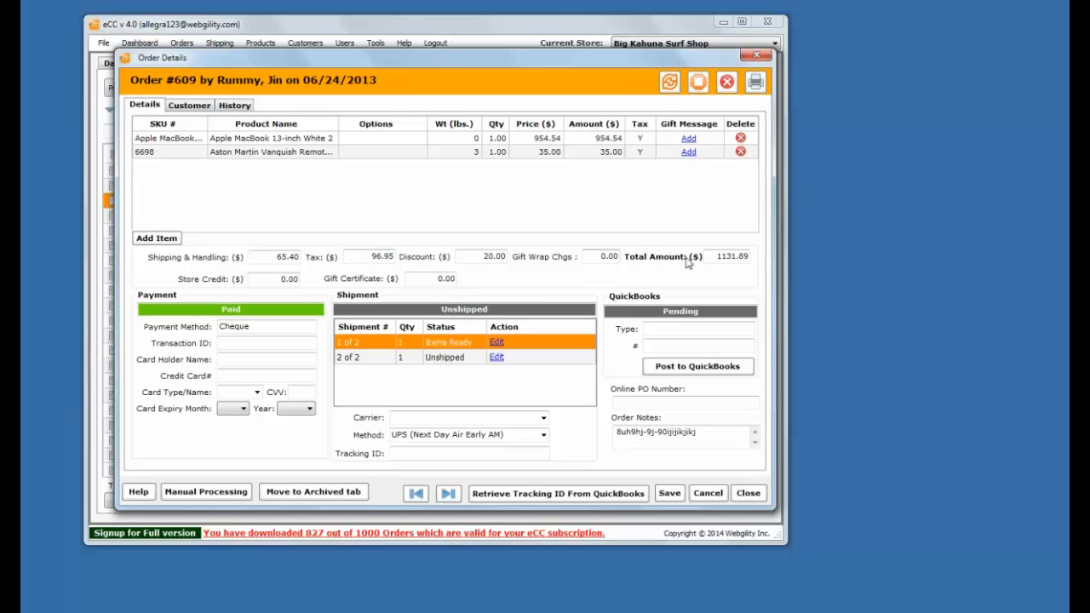
click(191, 105)
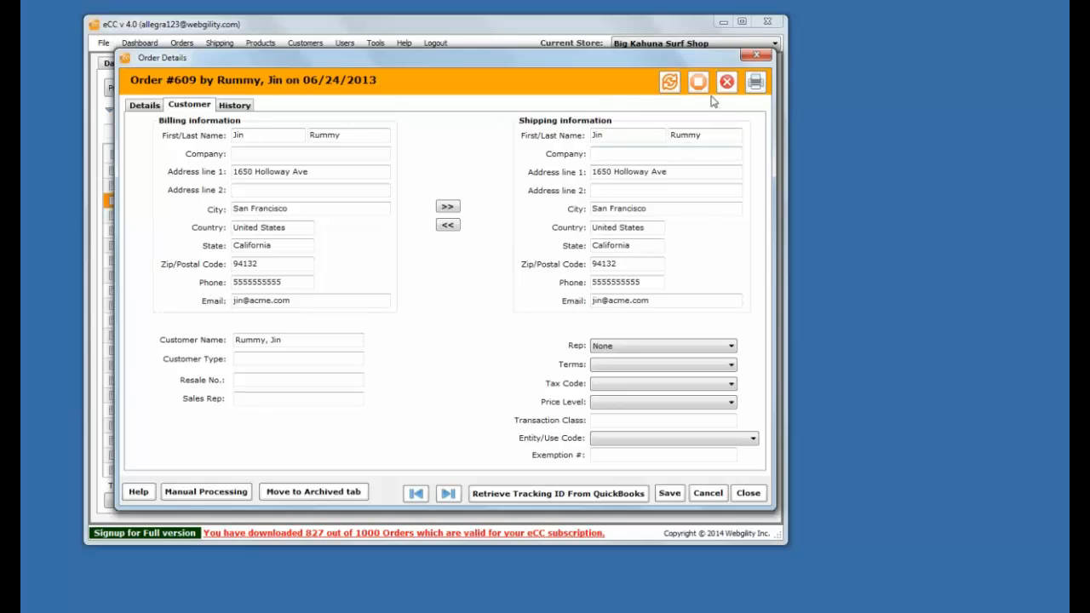
click(752, 57)
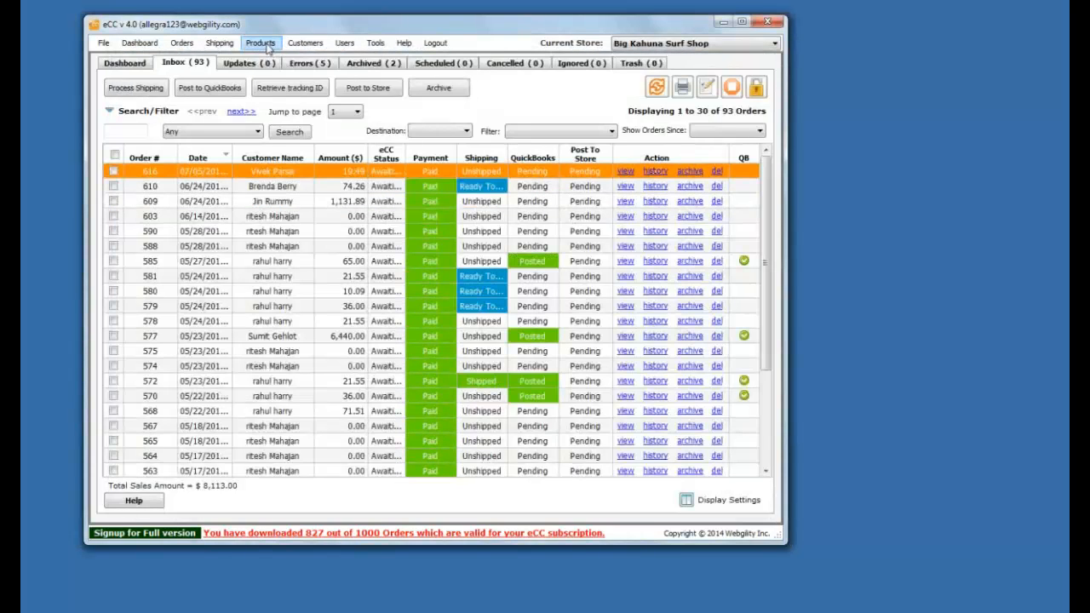
- Open My Products for Big Kahuna Surf Shop and compare the QuickBooks products with the online store products
click(271, 46)
click(278, 58)
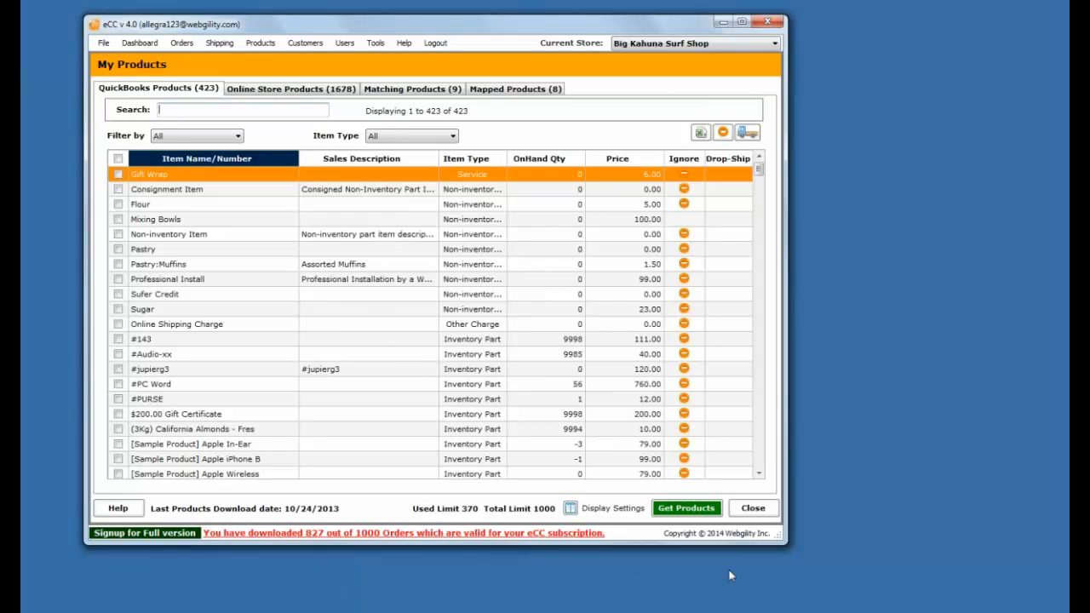
click(830, 595)
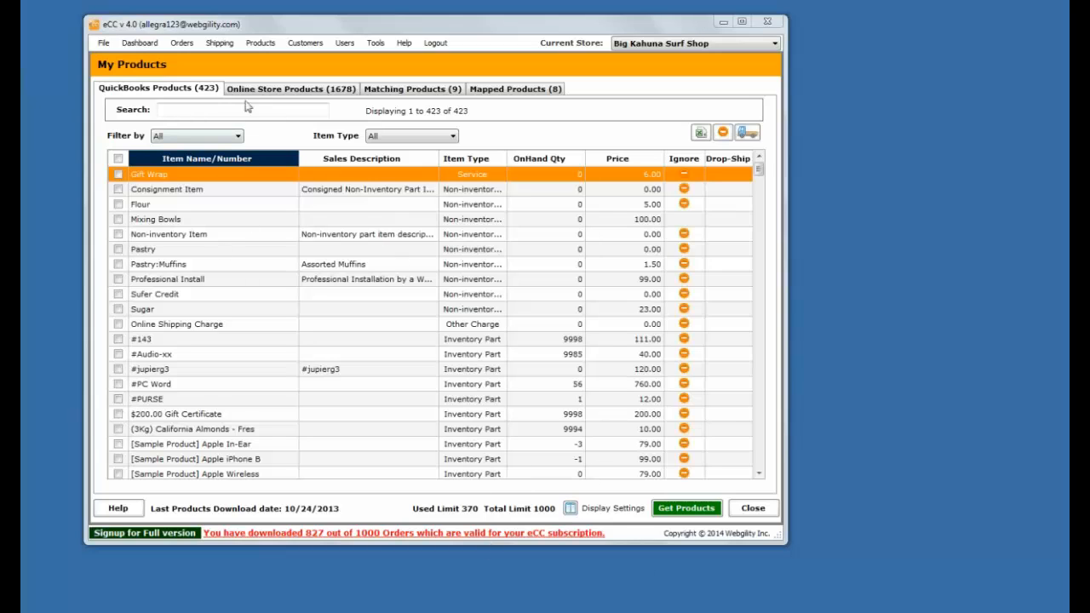
click(269, 92)
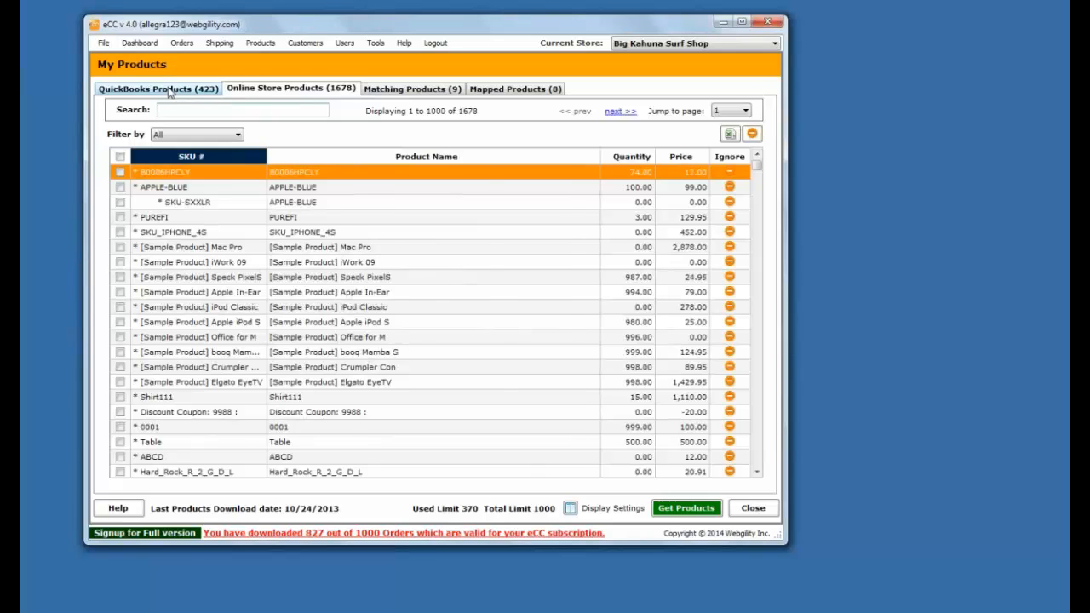
click(169, 90)
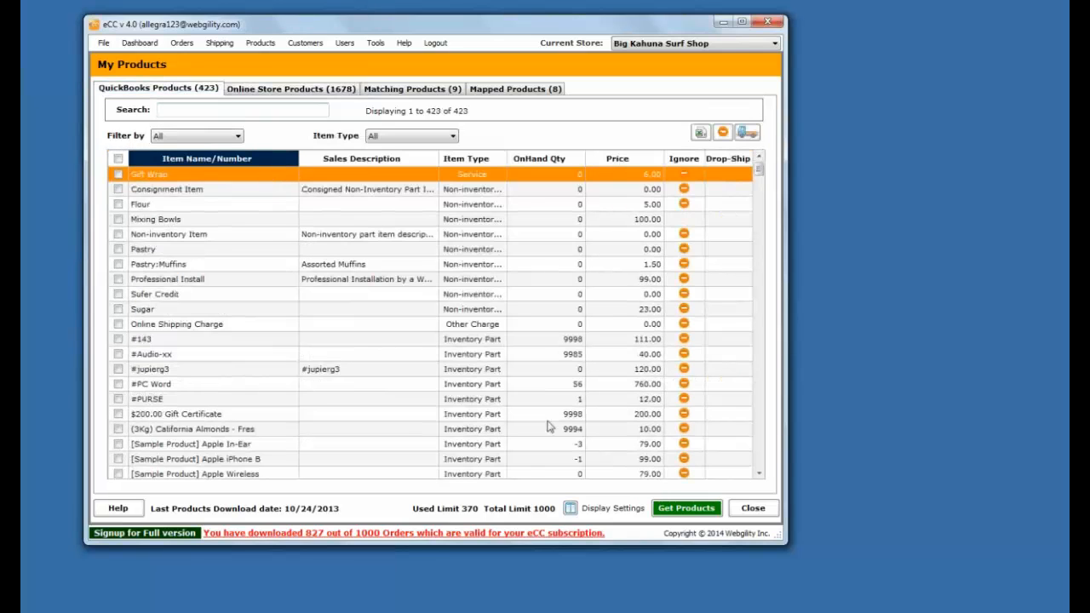
- Reopen the eCC Scheduler settings and review the Products and Notifications options for Sparkys Bike Shop
click(856, 594)
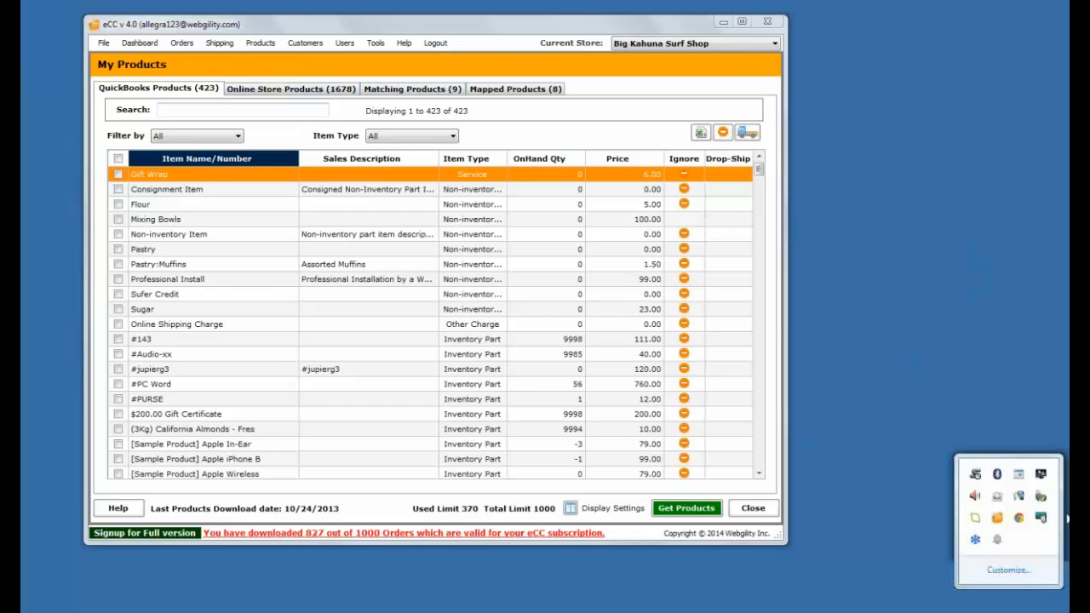
right_click(996, 516)
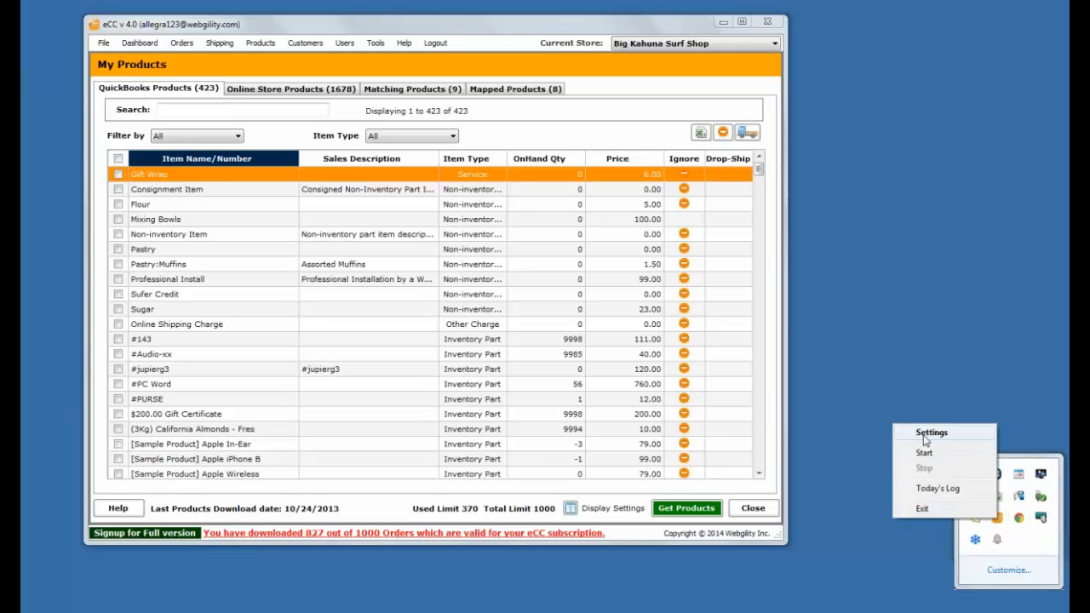
click(930, 432)
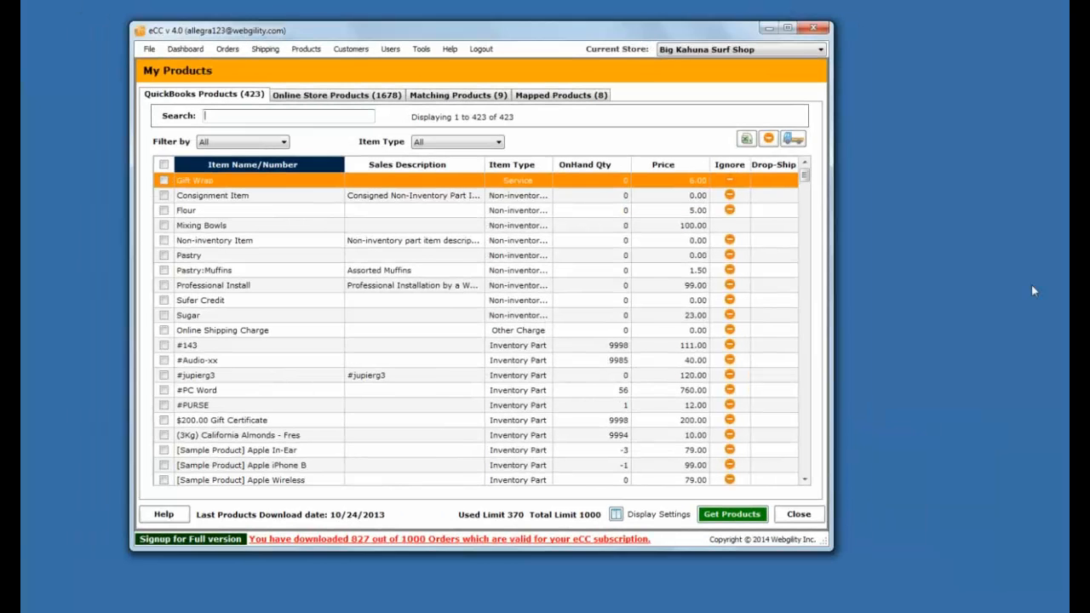
click(527, 264)
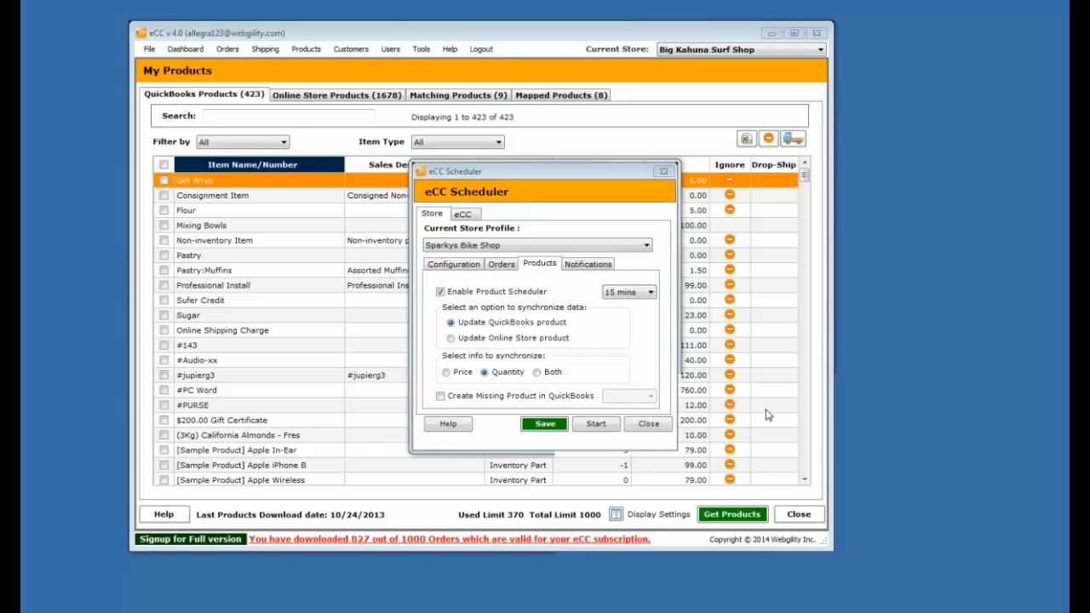
click(576, 266)
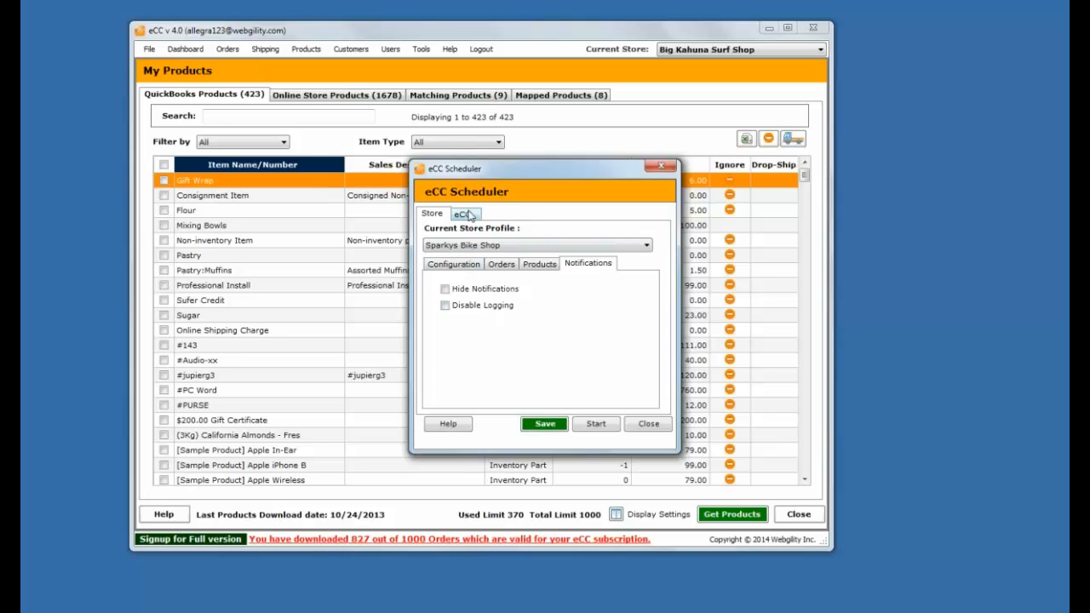
- Open the scheduler's eCC settings and enable automatic backup of the eCC Database
click(467, 215)
click(433, 248)
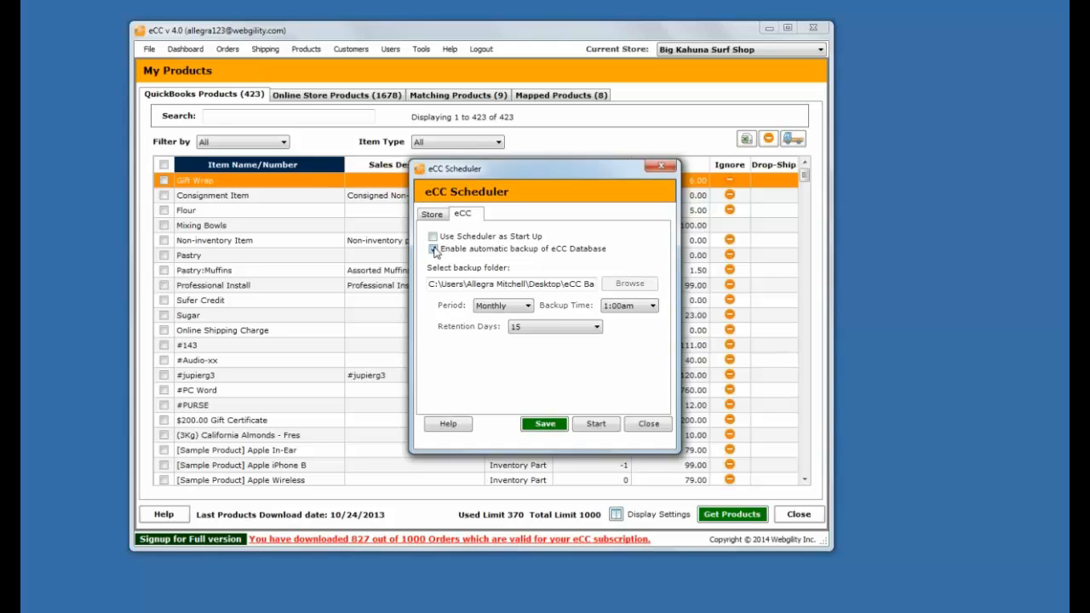
click(433, 249)
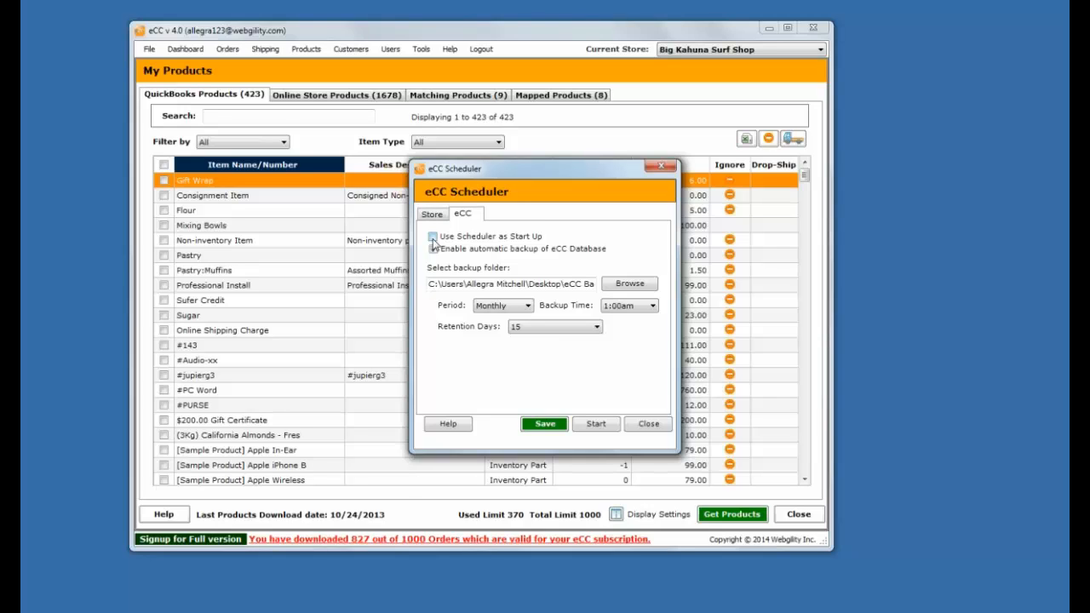
click(432, 249)
- Browse the possible backup folders down to Webgility > eCC on Local Disk (C:), and leave the folder selection without choosing one
click(618, 289)
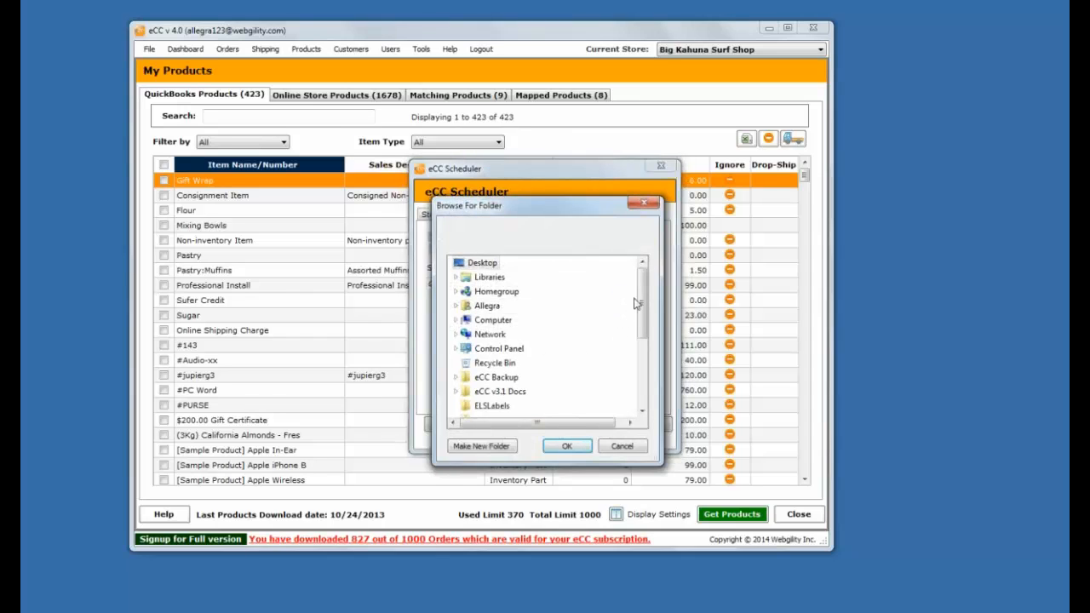
click(503, 320)
double_click(503, 320)
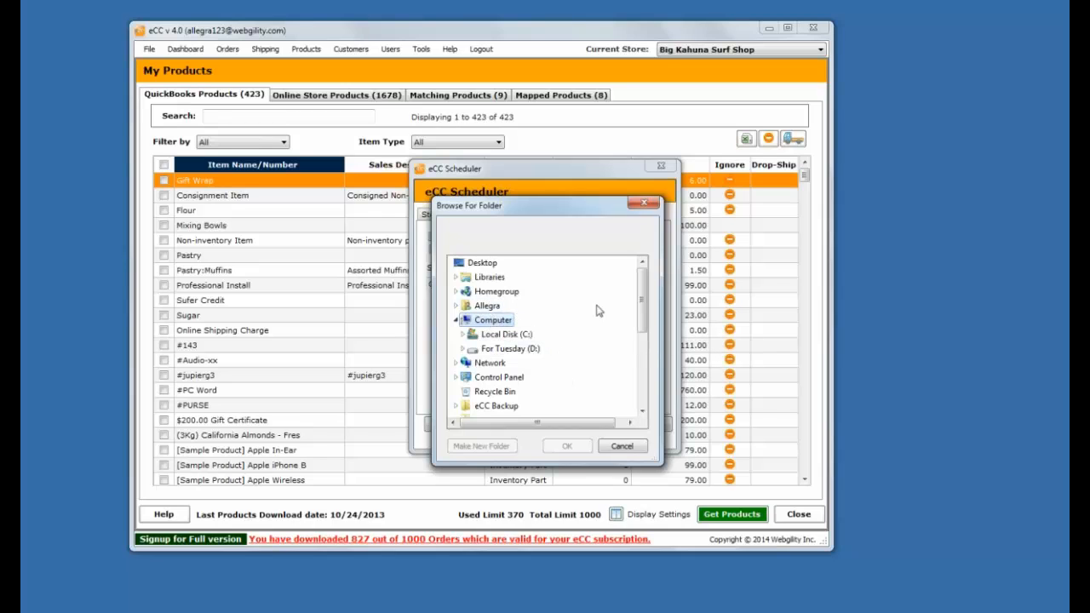
double_click(507, 334)
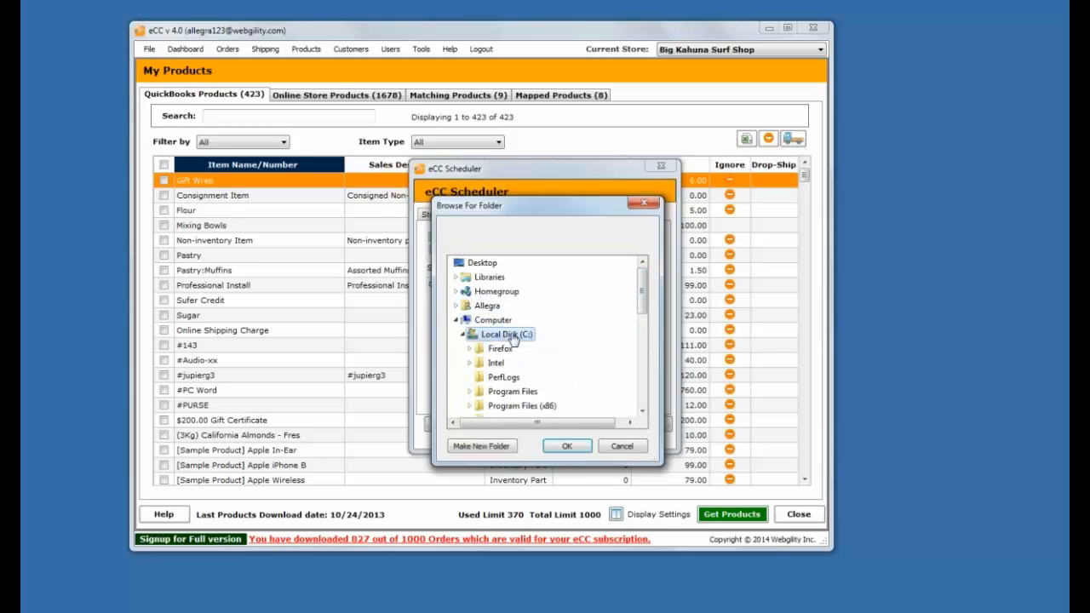
scroll(642, 284, down, 3)
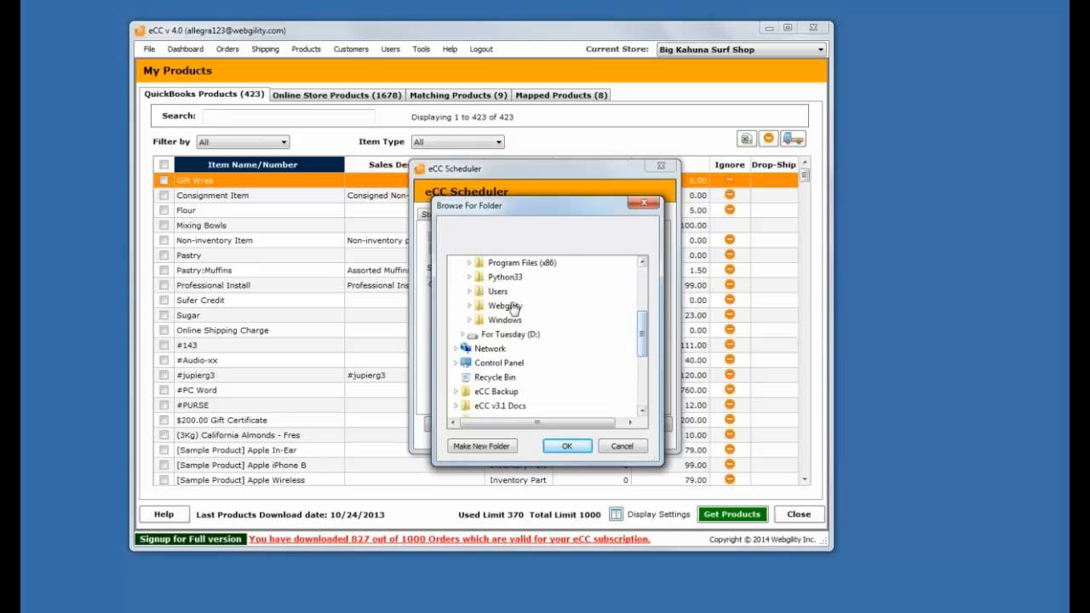
double_click(502, 305)
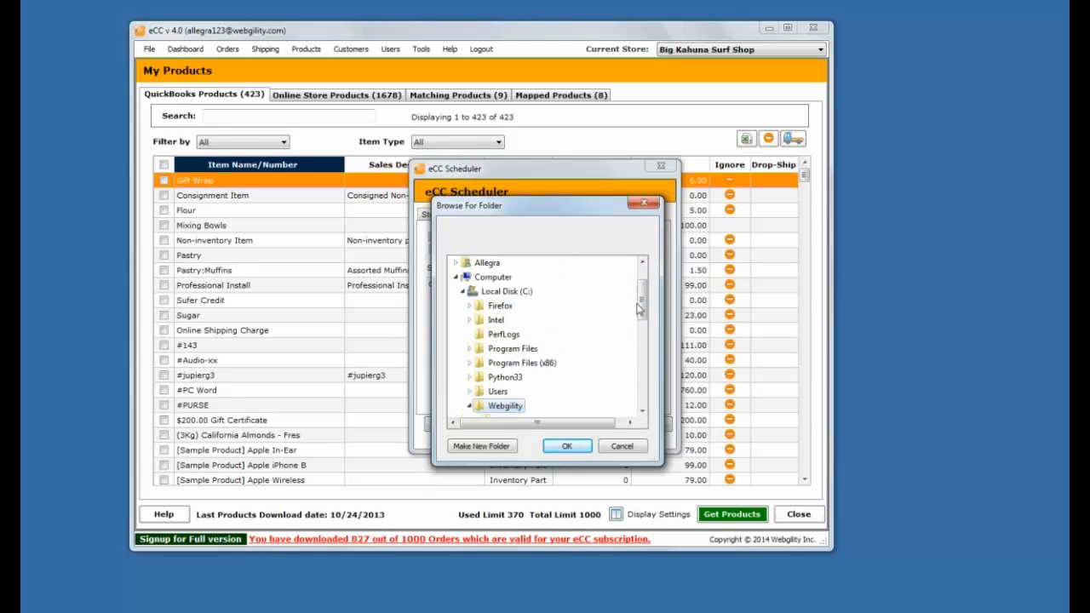
drag(641, 305, 638, 332)
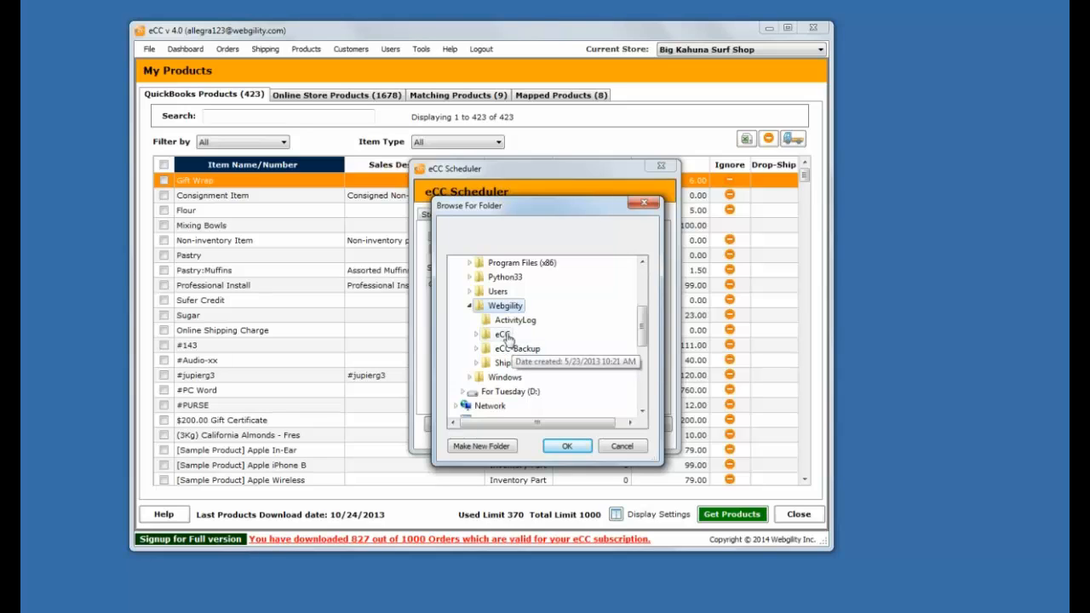
double_click(504, 337)
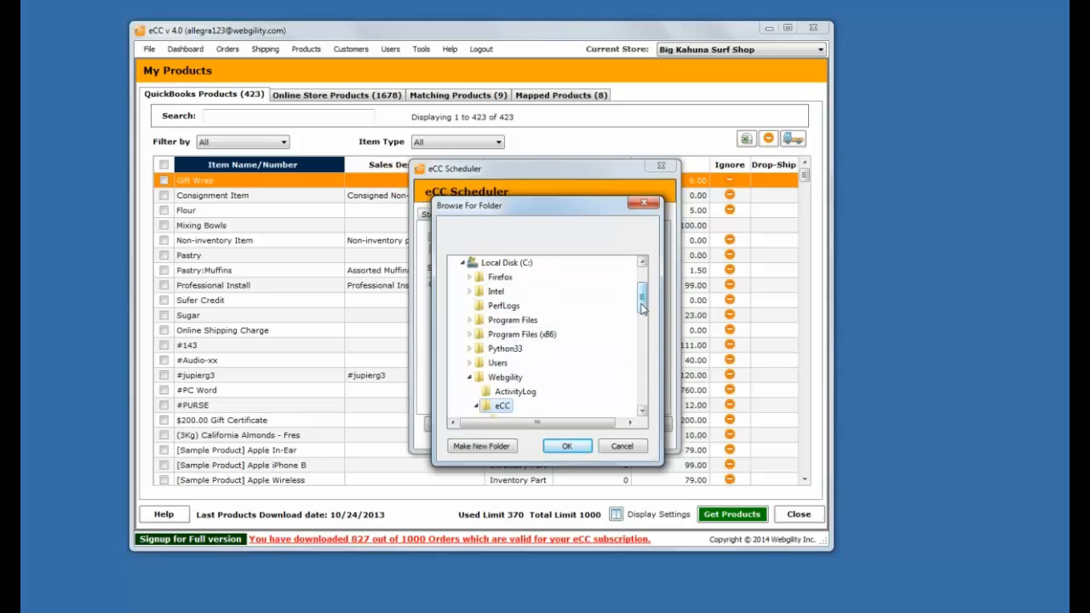
drag(643, 308, 638, 328)
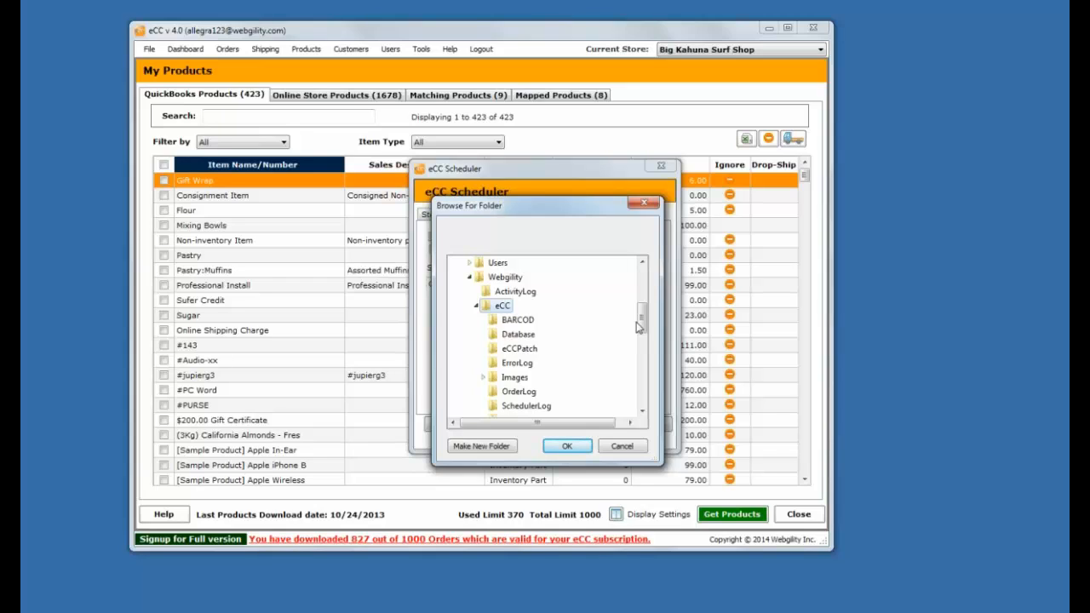
click(644, 203)
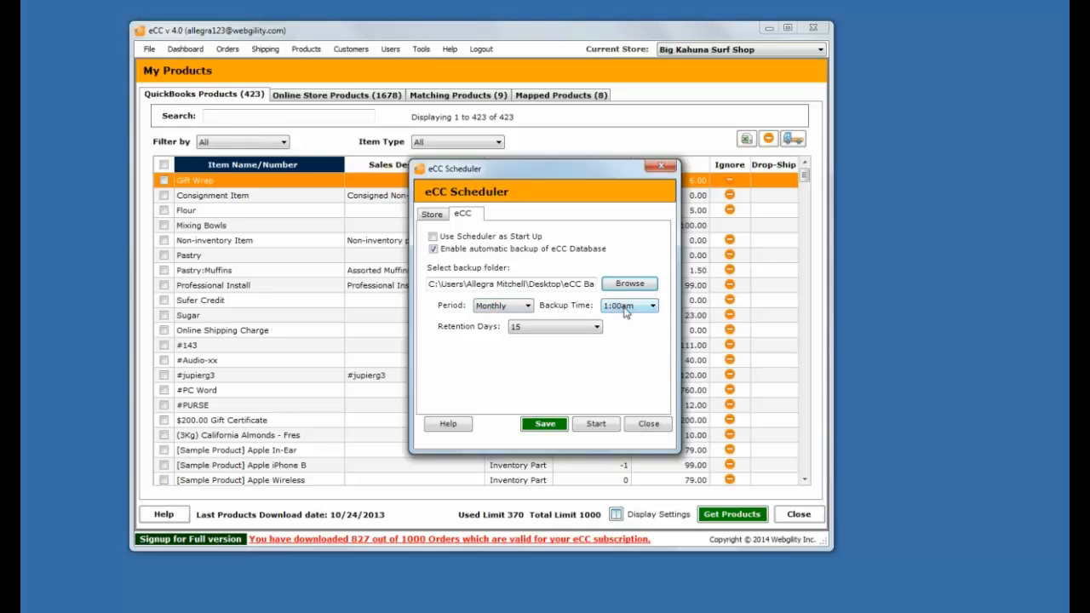
- Schedule the database backup with a Monthly period, an 11:00am backup time and 15 retention days
click(524, 308)
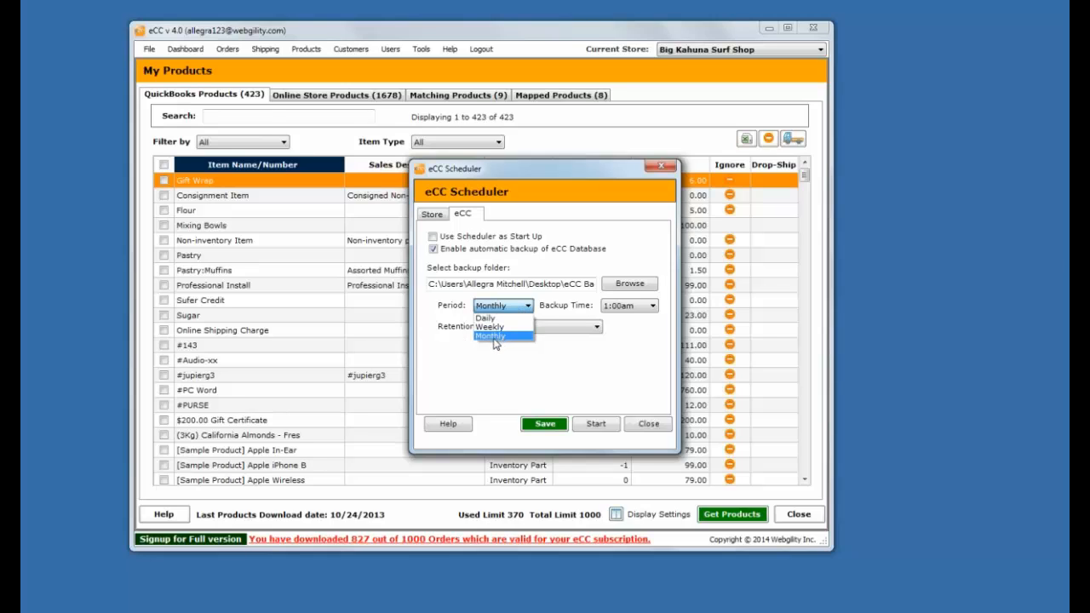
click(496, 337)
click(645, 306)
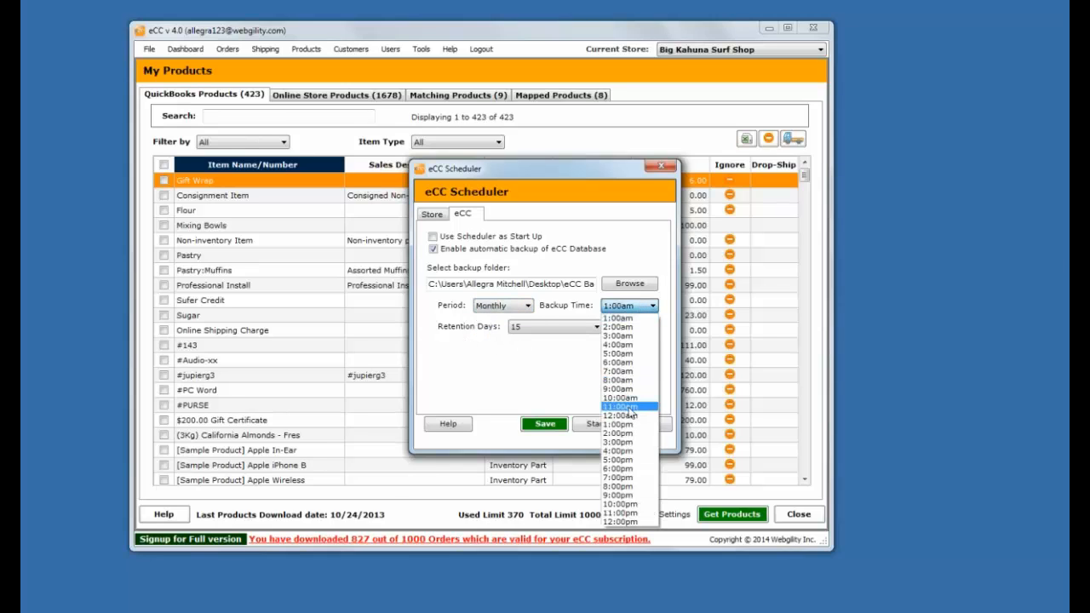
click(628, 407)
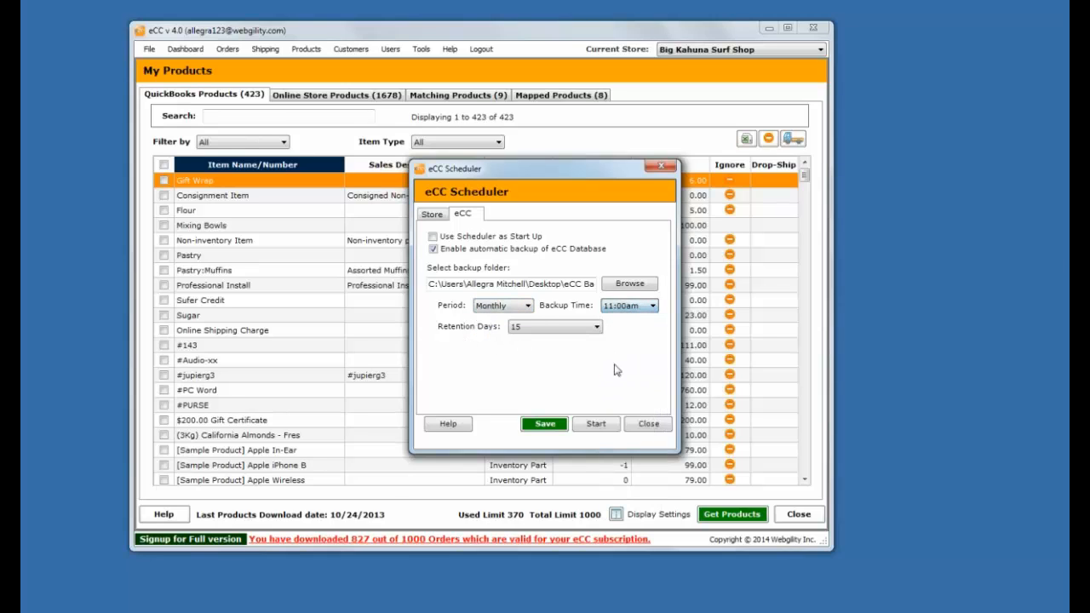
click(595, 330)
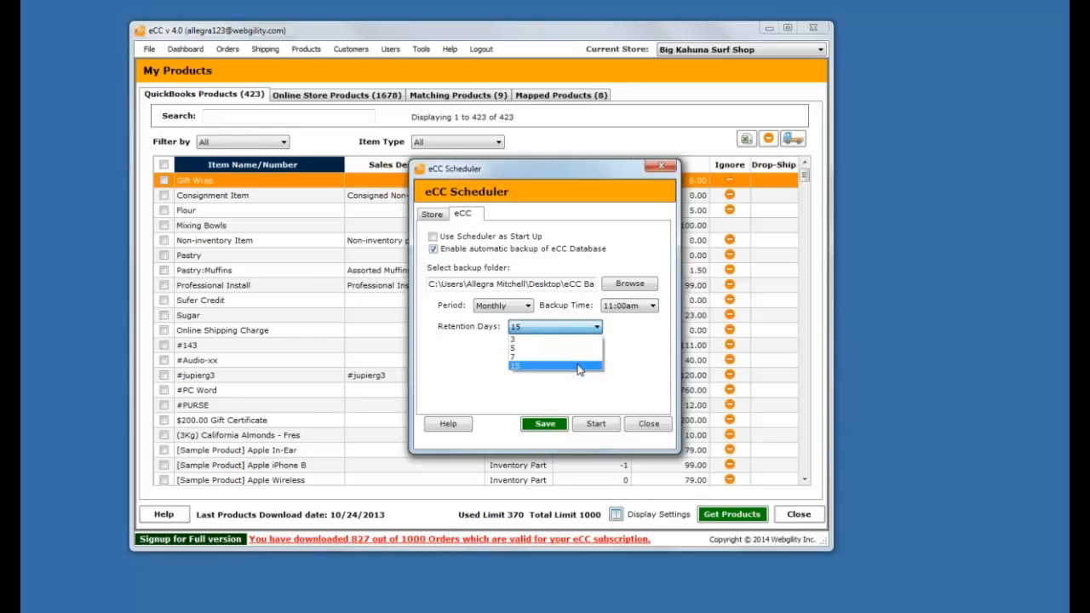
click(562, 339)
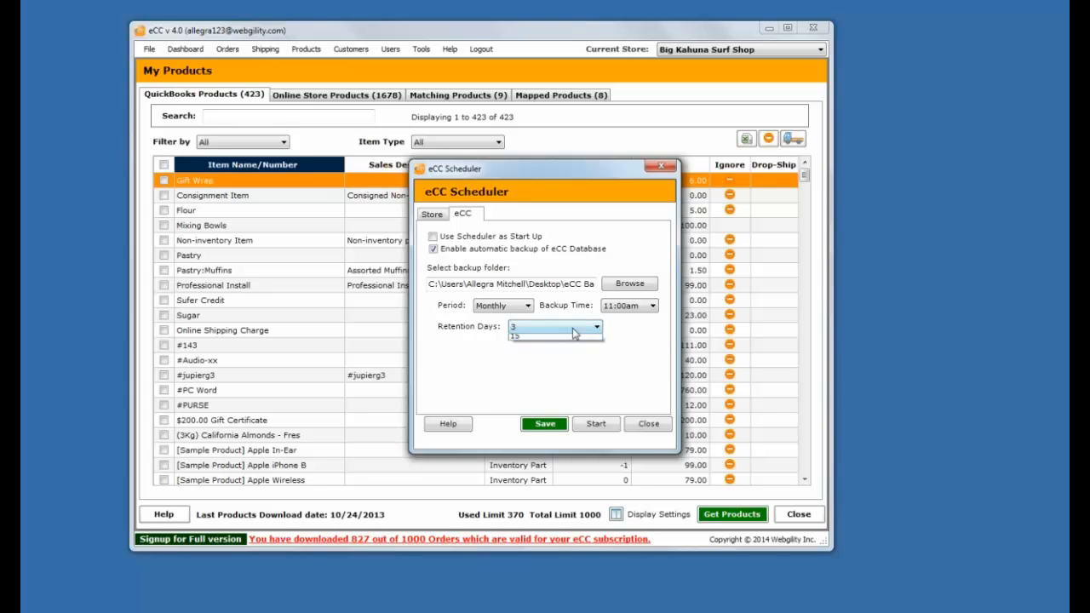
click(584, 370)
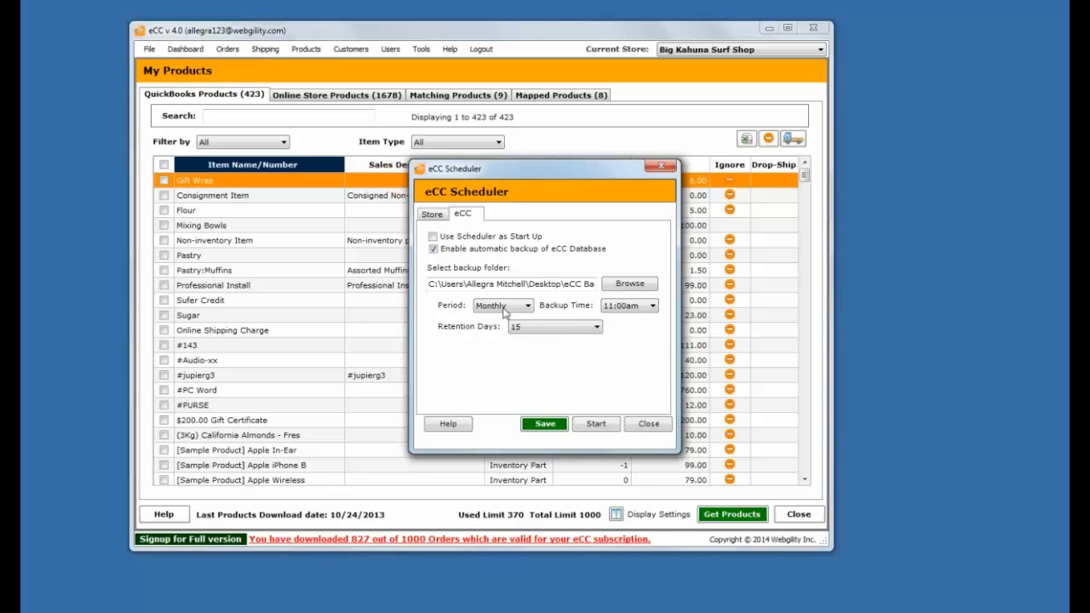
- Return to the store settings and review the Orders, Products and Configuration schedules for Sparkys Bike Shop
click(443, 215)
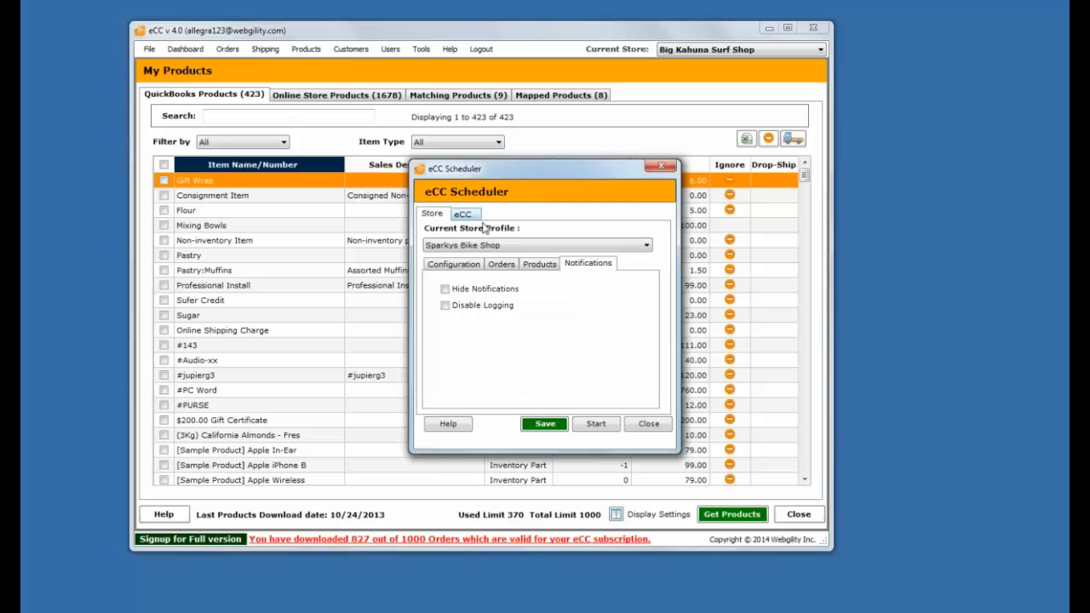
click(499, 266)
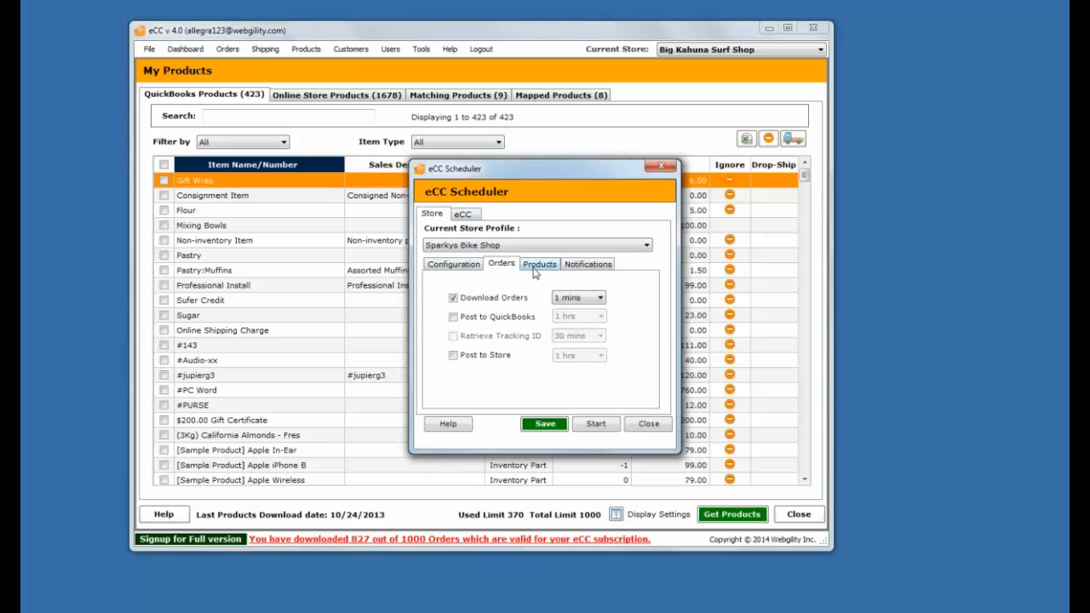
click(537, 267)
click(465, 267)
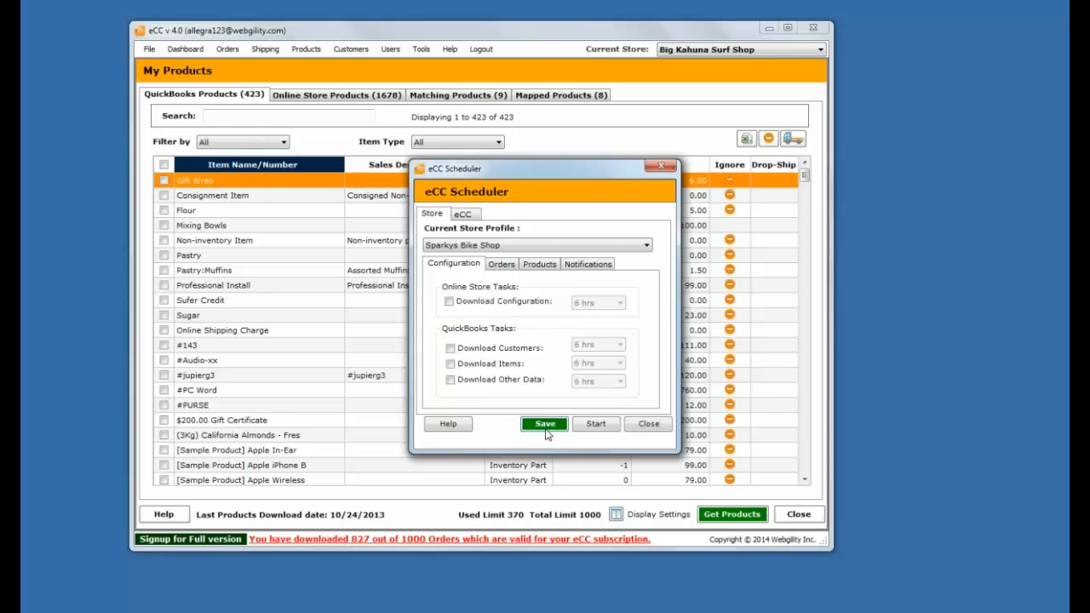
- Switch the store profile to Antequarian Book Shoppe and enable its Product Scheduler
click(570, 246)
click(537, 311)
click(620, 245)
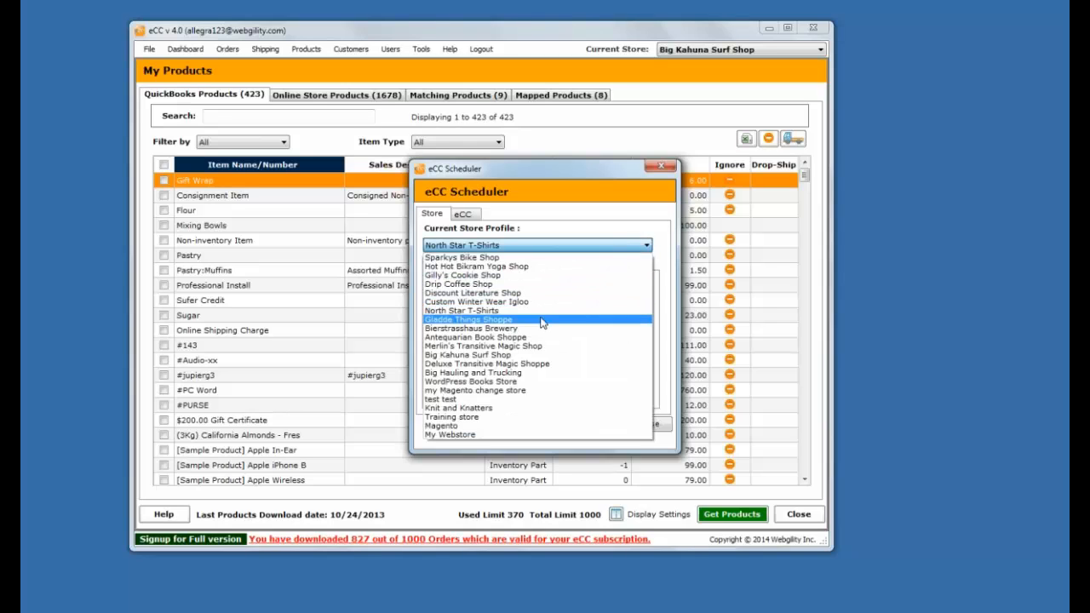
click(537, 336)
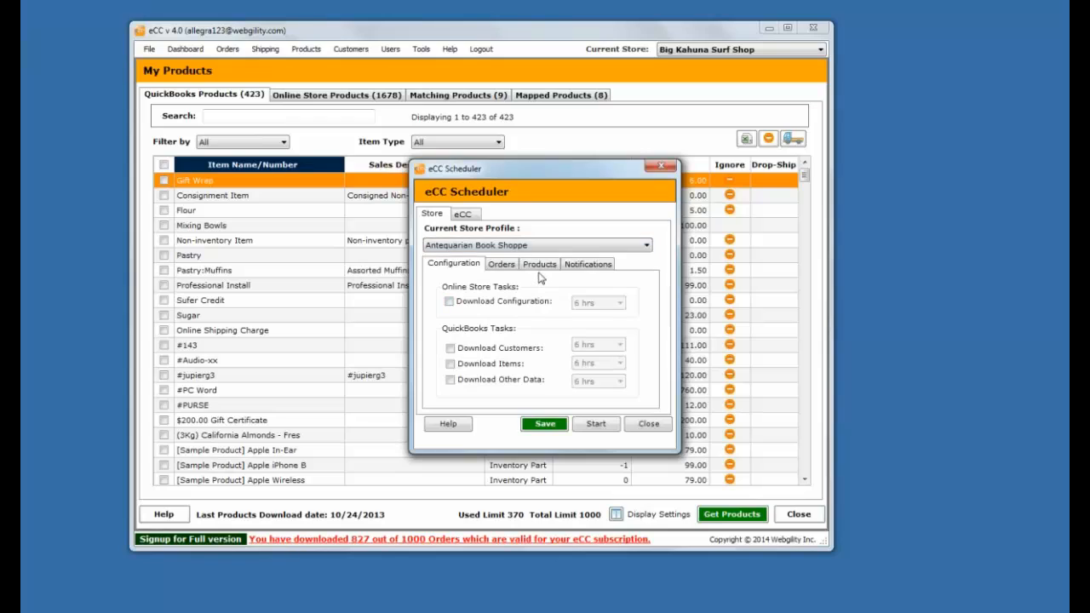
click(538, 271)
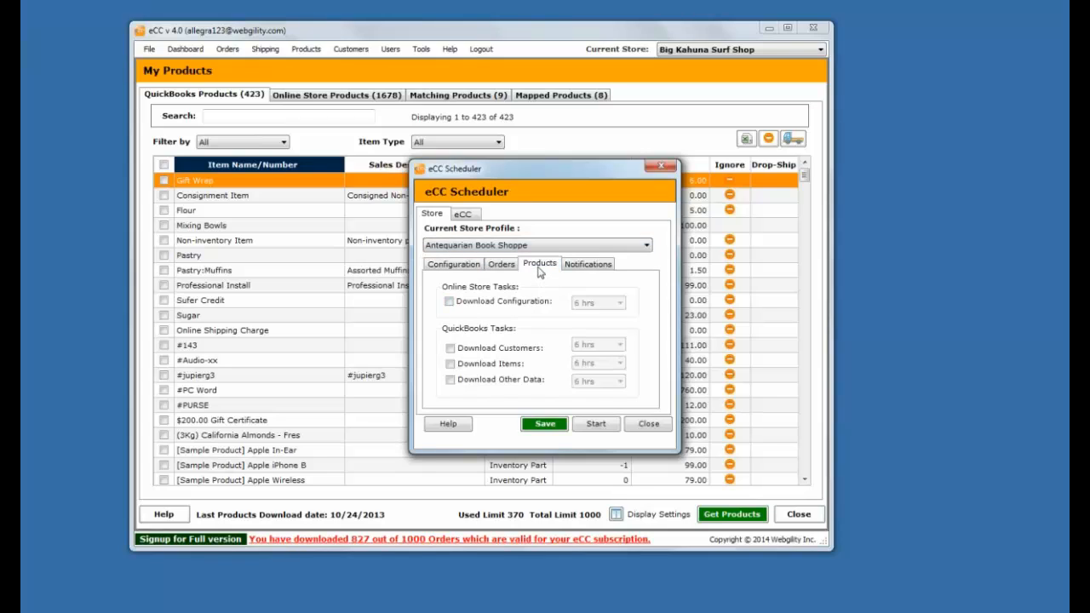
click(442, 292)
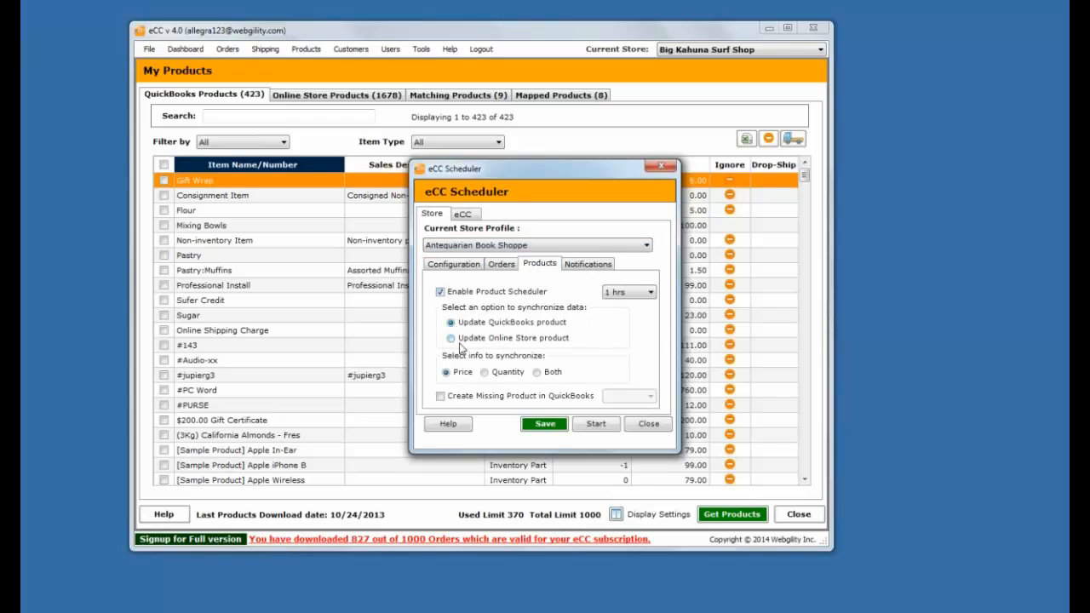
- Enable Download Orders, Post to QuickBooks and Post to Store for Antequarian Book Shoppe, and pick an order download interval
click(506, 265)
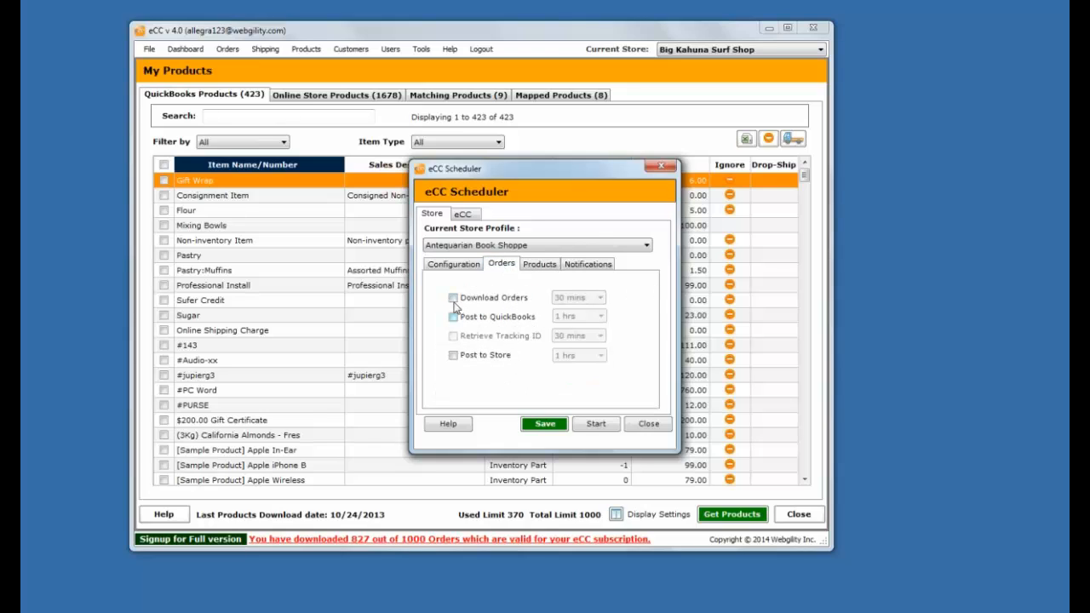
click(453, 298)
click(453, 317)
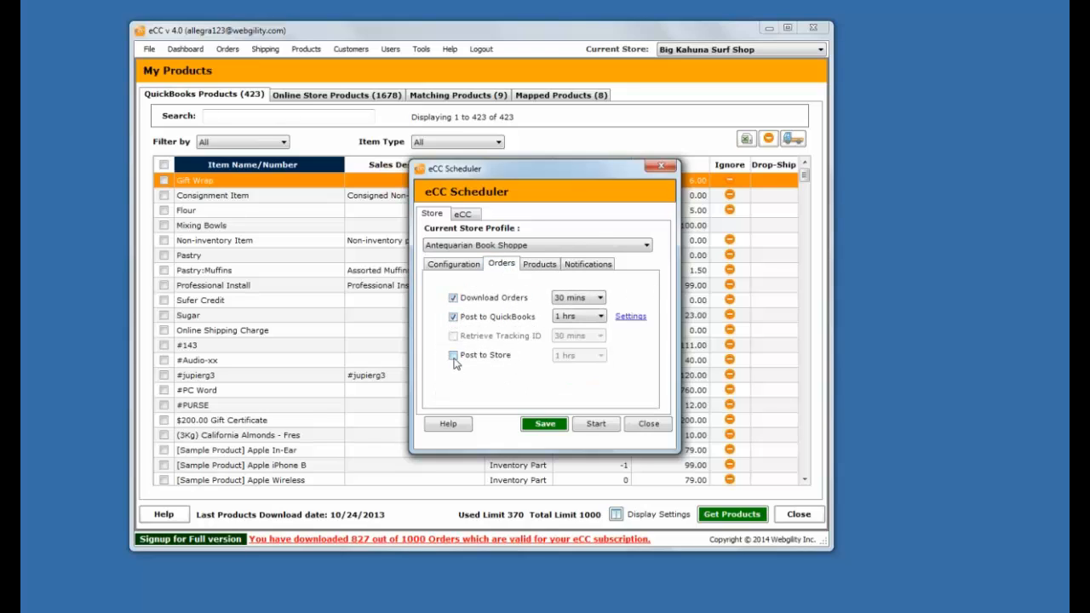
click(453, 355)
click(567, 300)
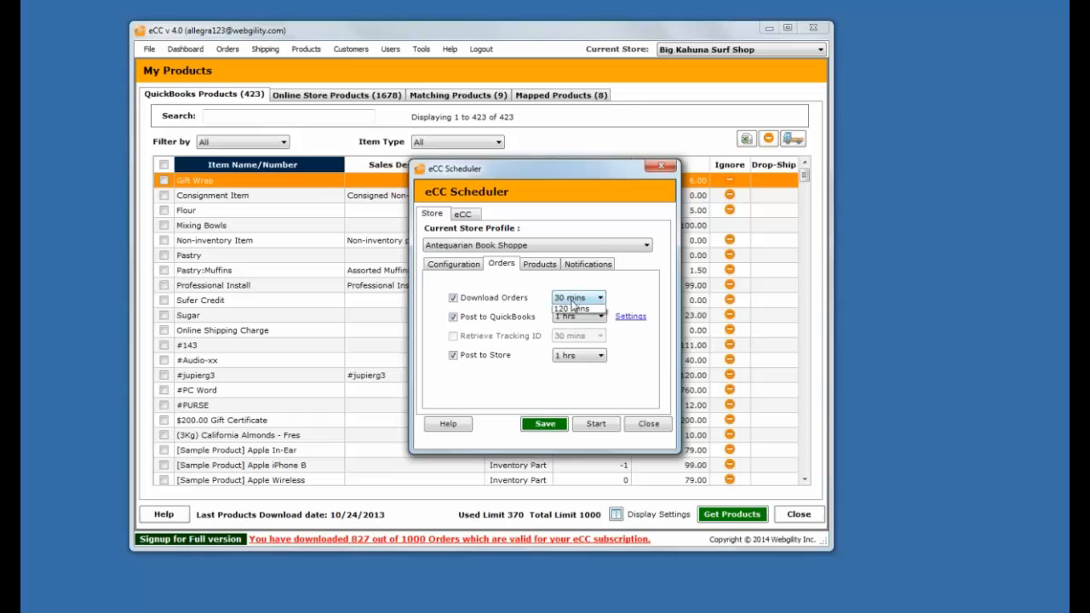
click(572, 306)
- Switch the store profile to Deluxe Transitive Magic Shoppe and review its Orders, Products and Configuration schedules
click(491, 247)
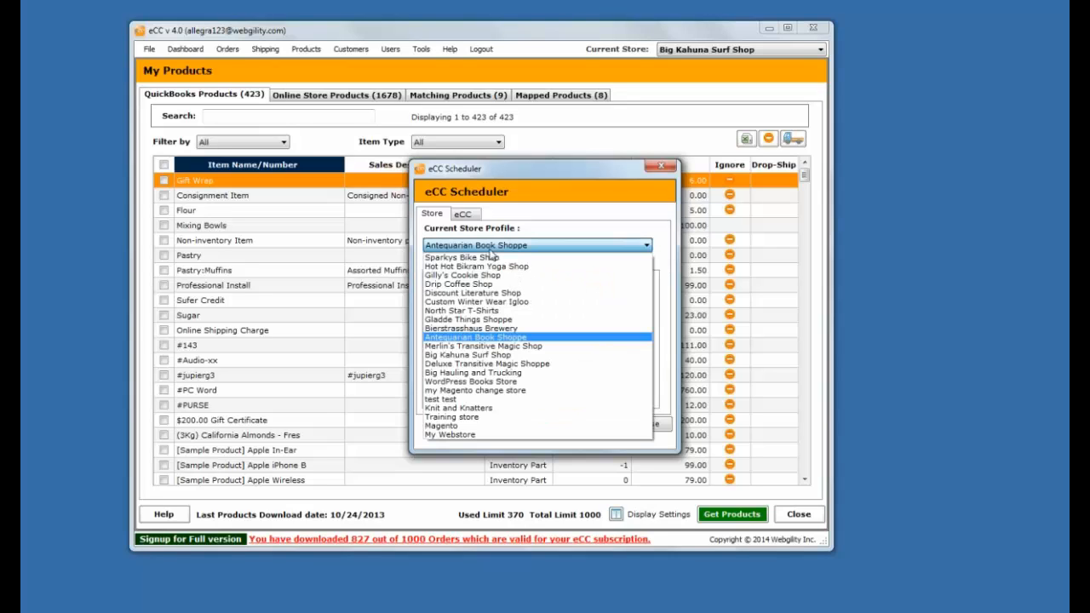
click(490, 365)
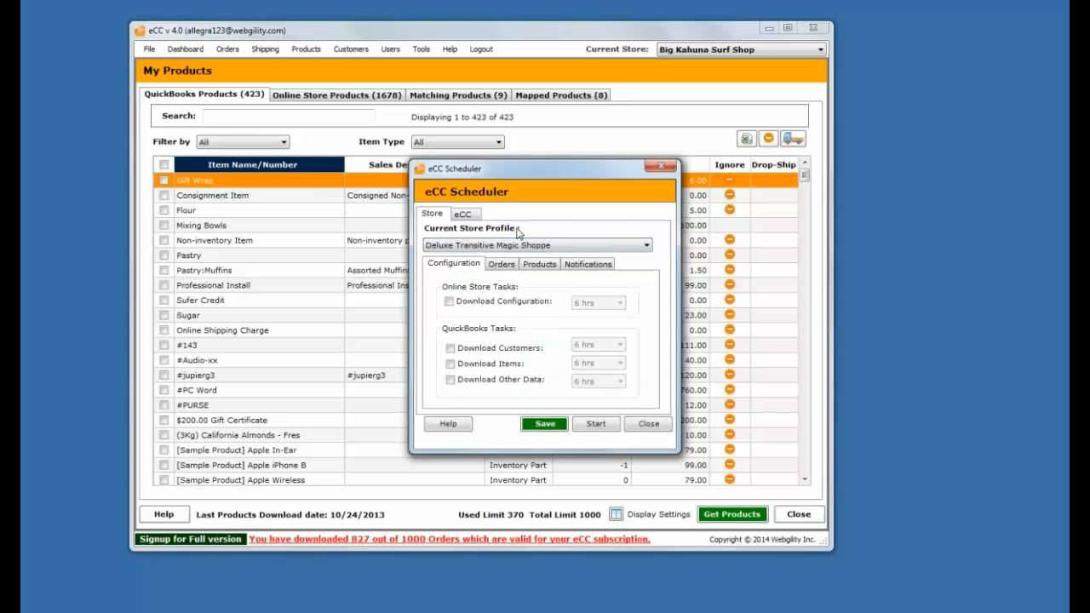
click(506, 267)
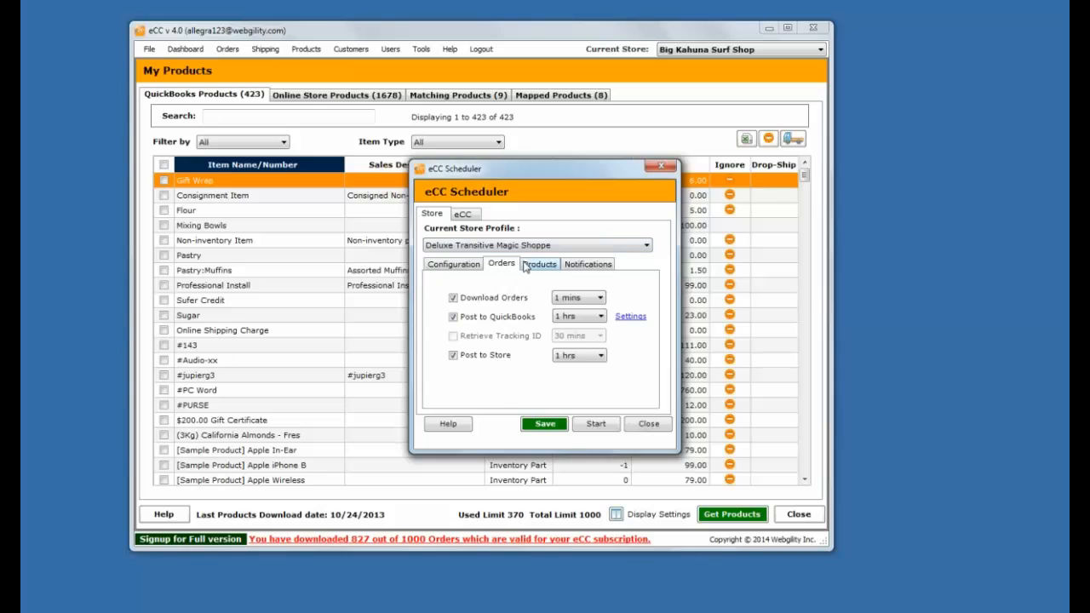
click(528, 266)
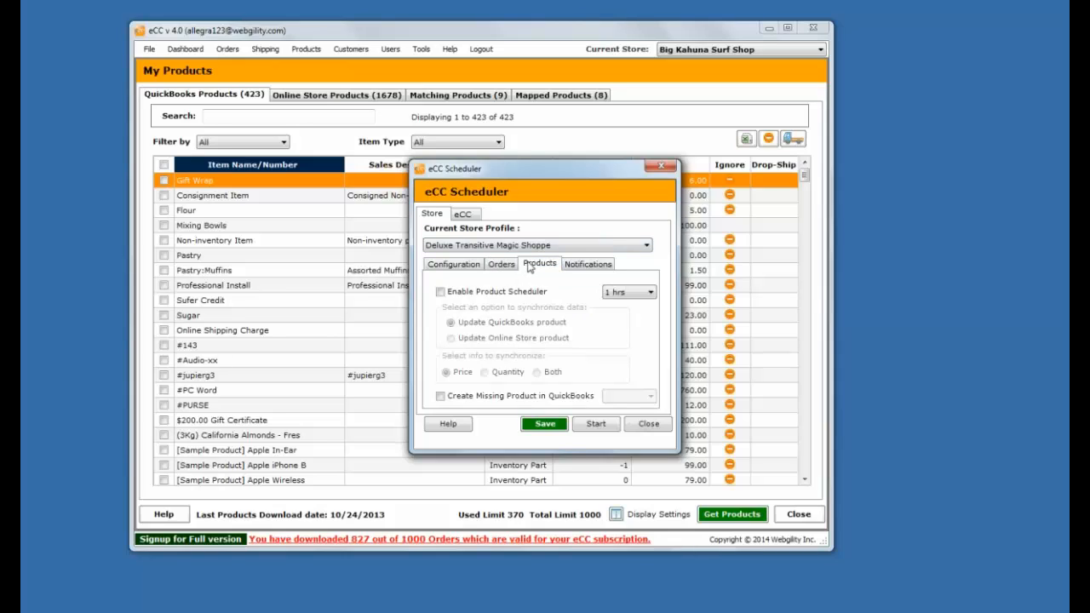
click(460, 265)
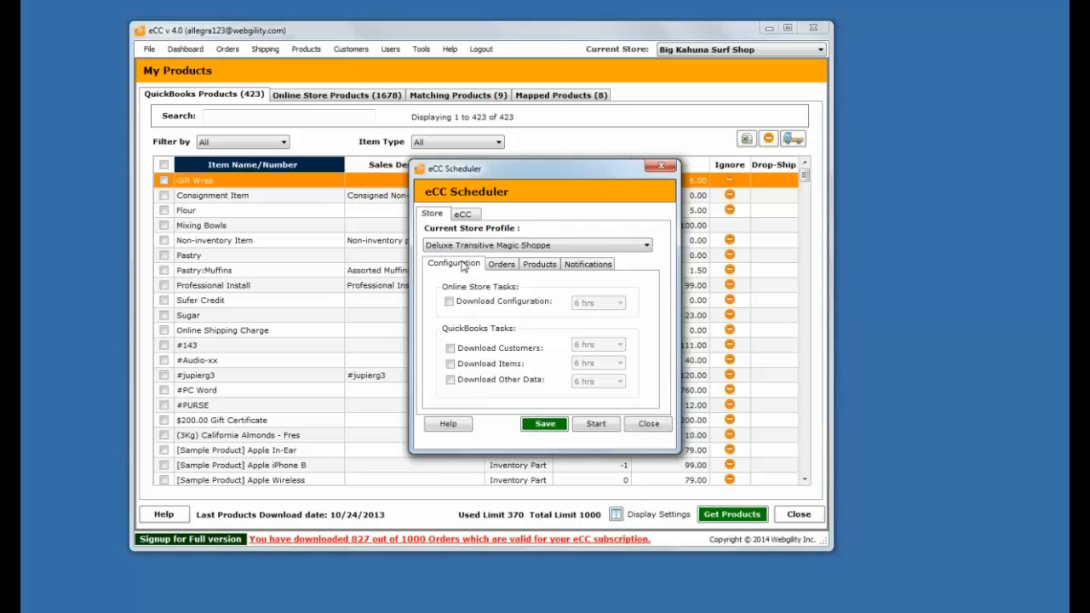
click(810, 607)
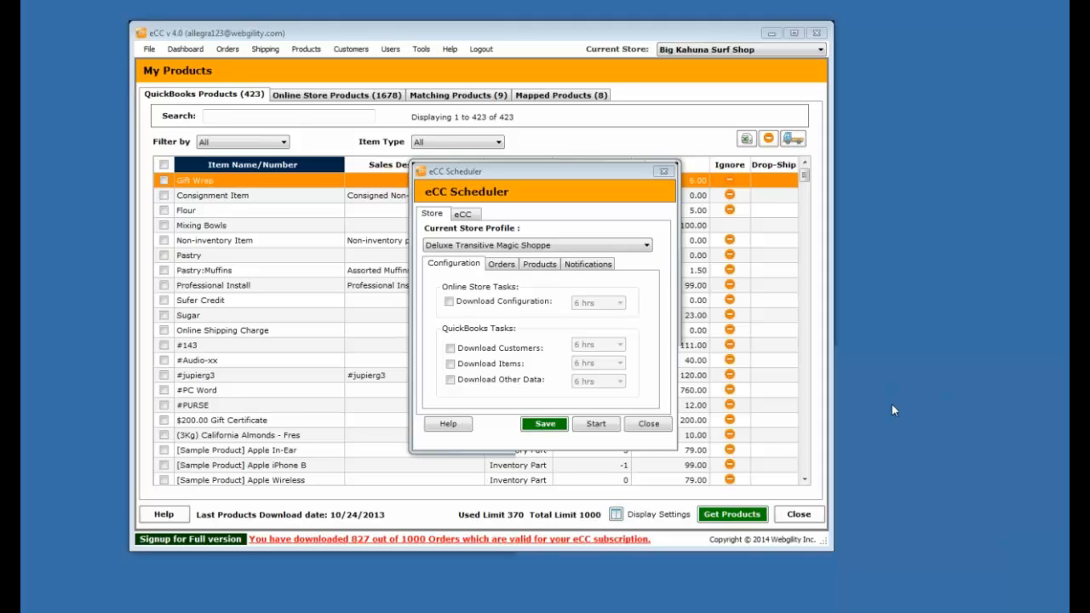
click(551, 181)
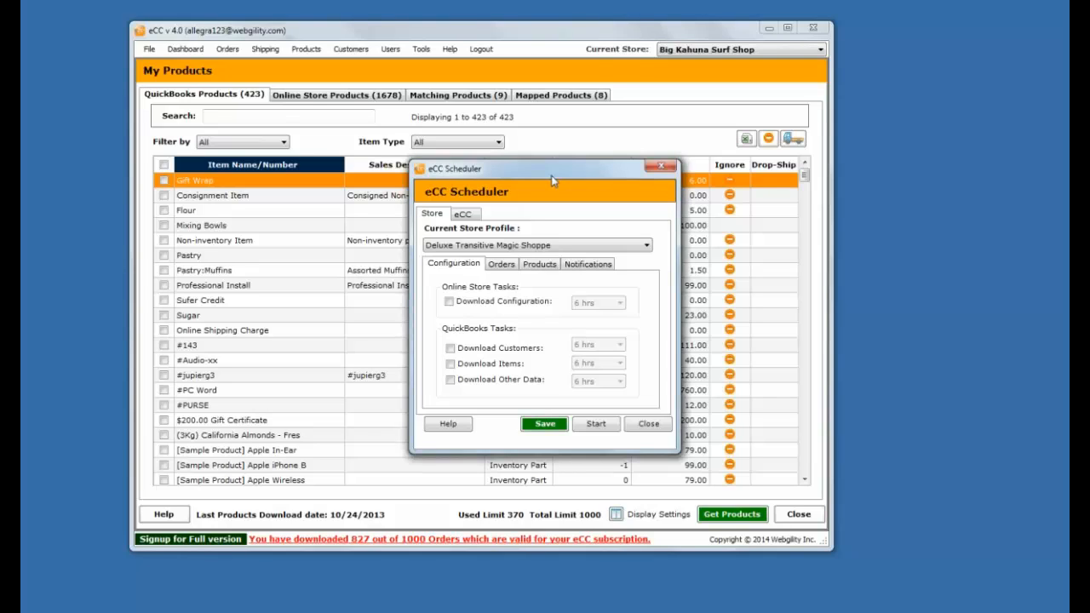
drag(549, 173, 512, 164)
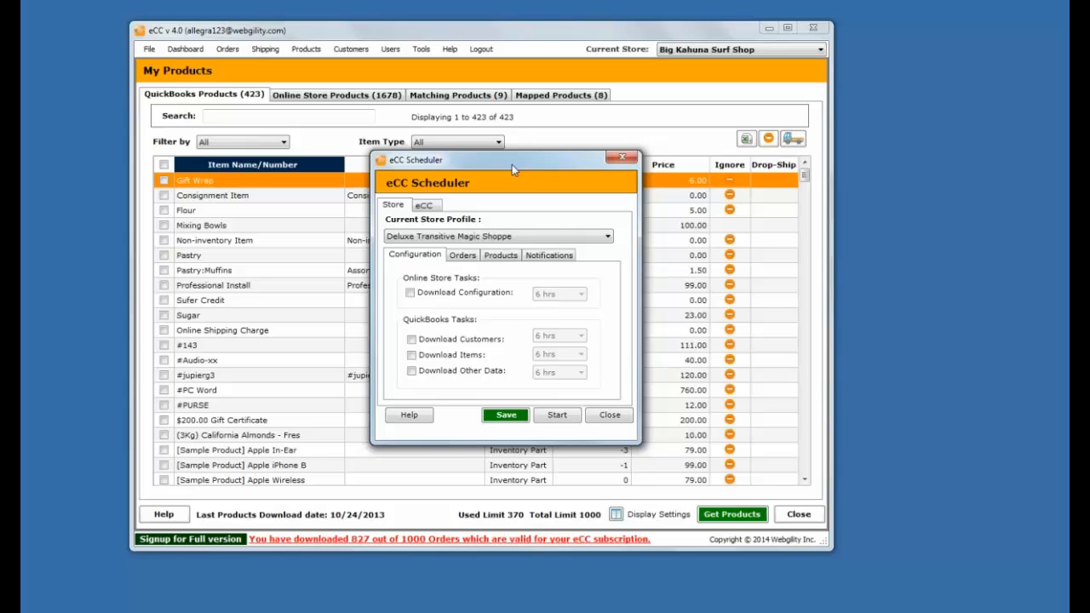
- Enable Create Missing Product in QuickBooks in the product schedule for Deluxe Transitive Magic Shoppe
click(498, 256)
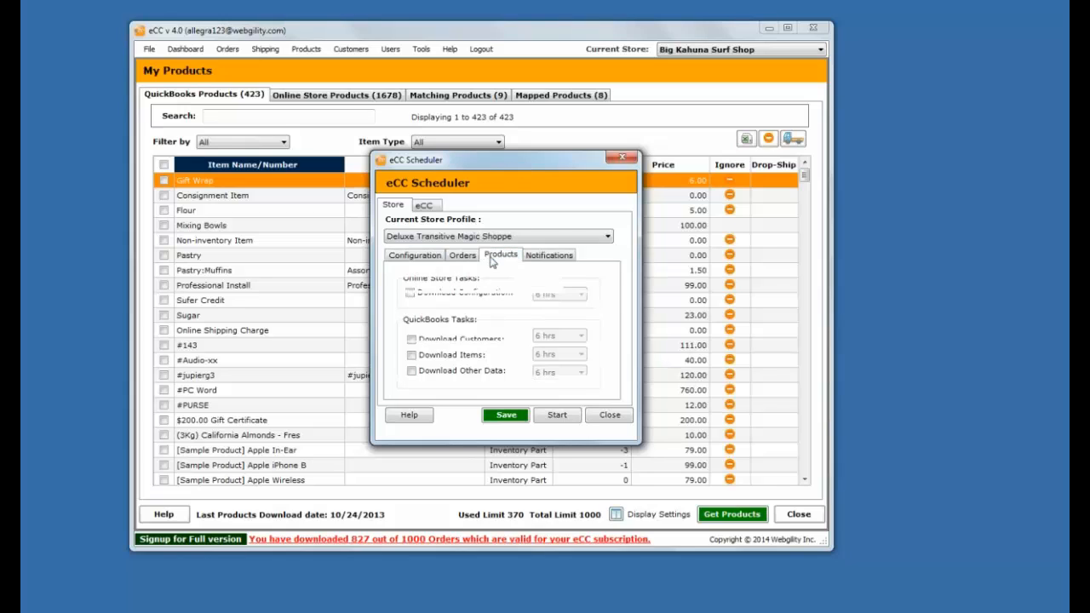
click(401, 387)
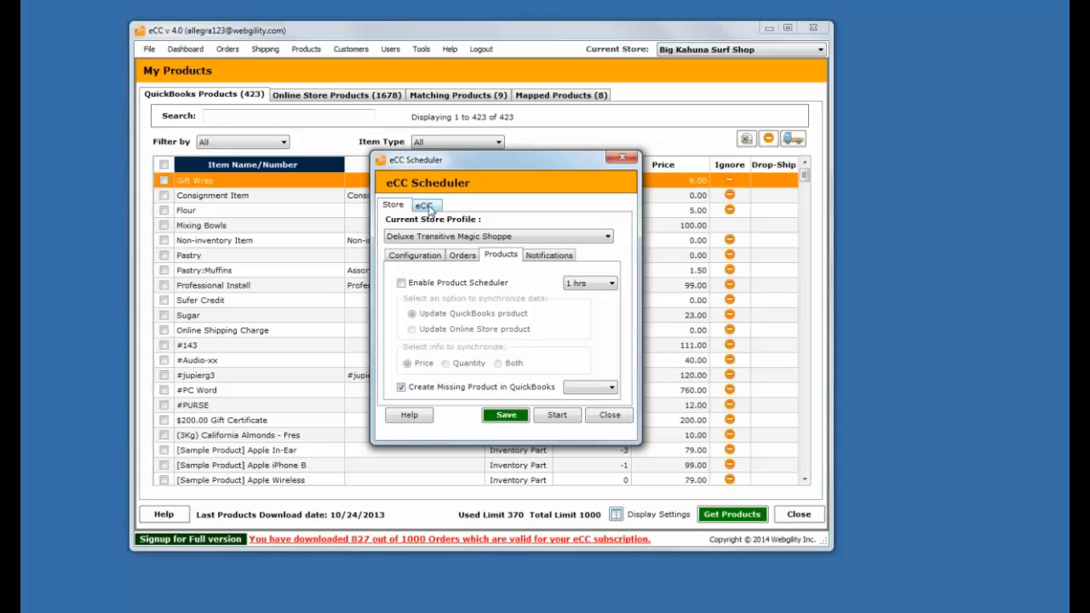
- Review the eCC database backup settings, and the Configuration and Products schedules for Deluxe Transitive Magic Shoppe
click(427, 207)
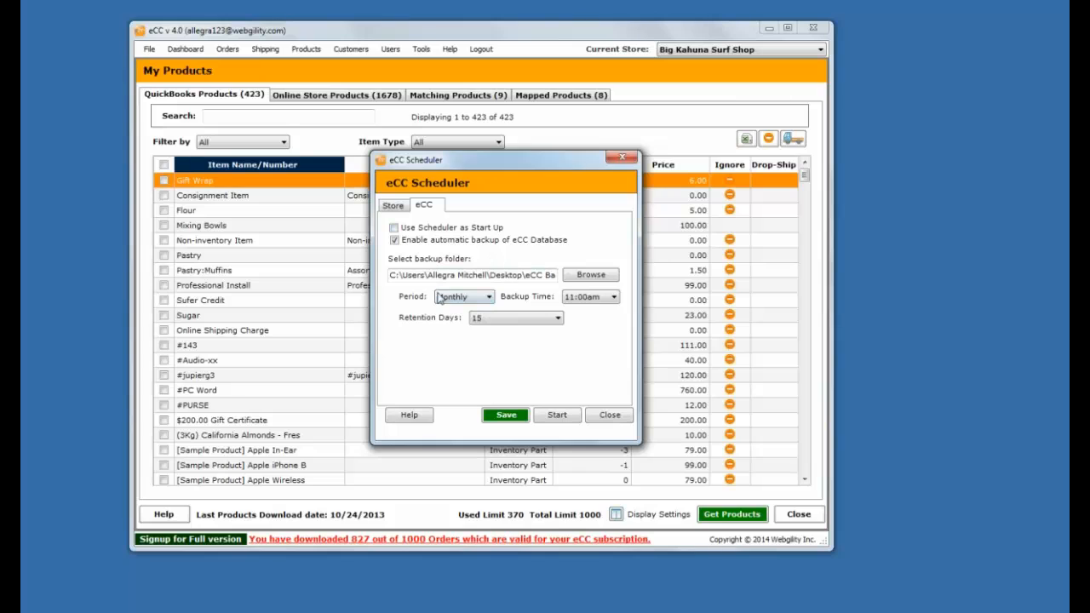
click(395, 206)
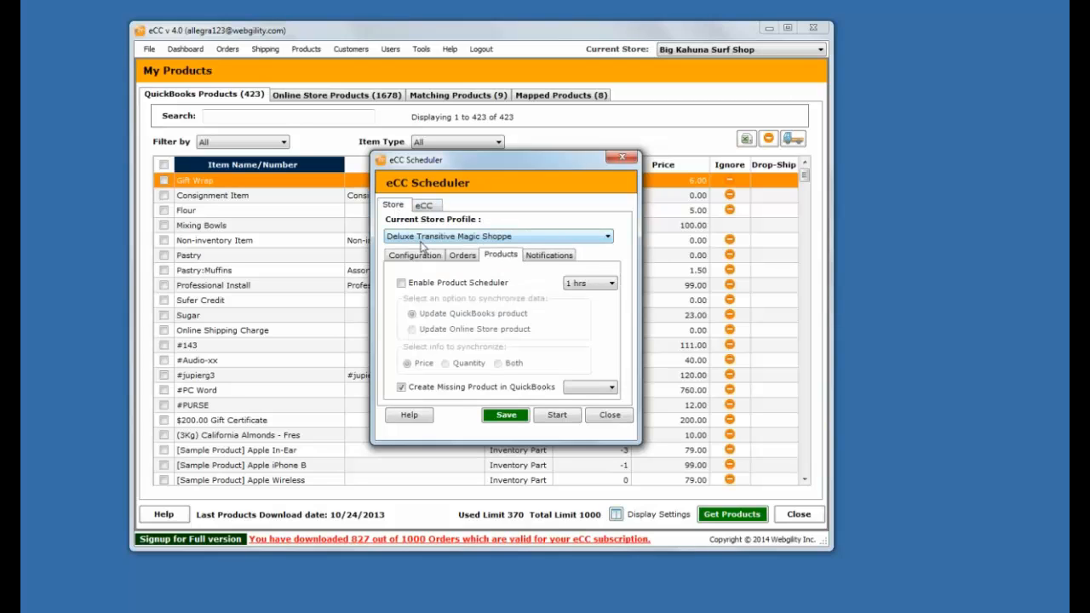
click(418, 259)
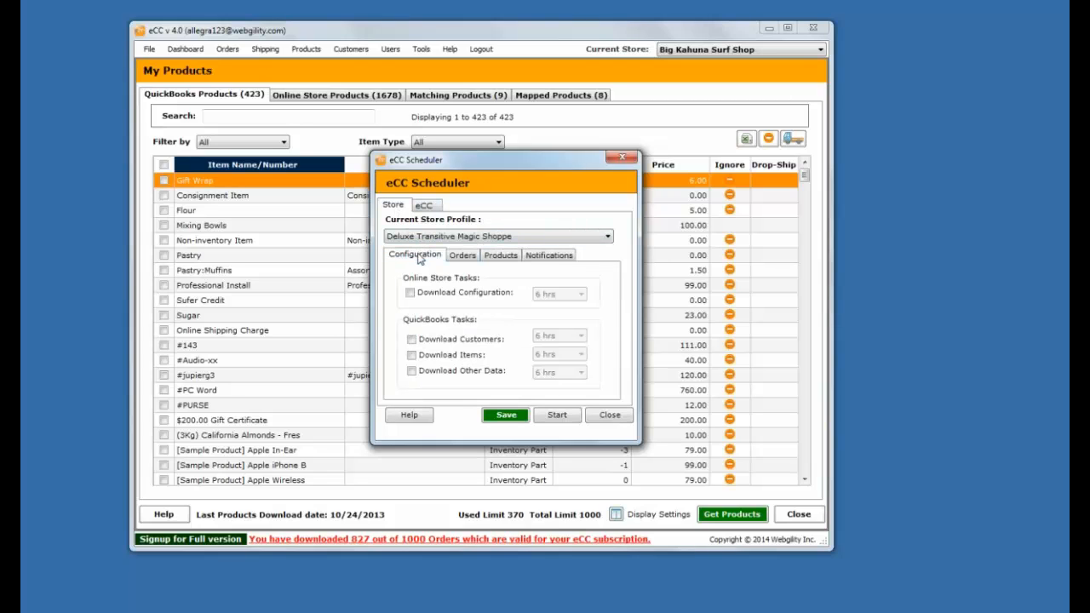
click(486, 259)
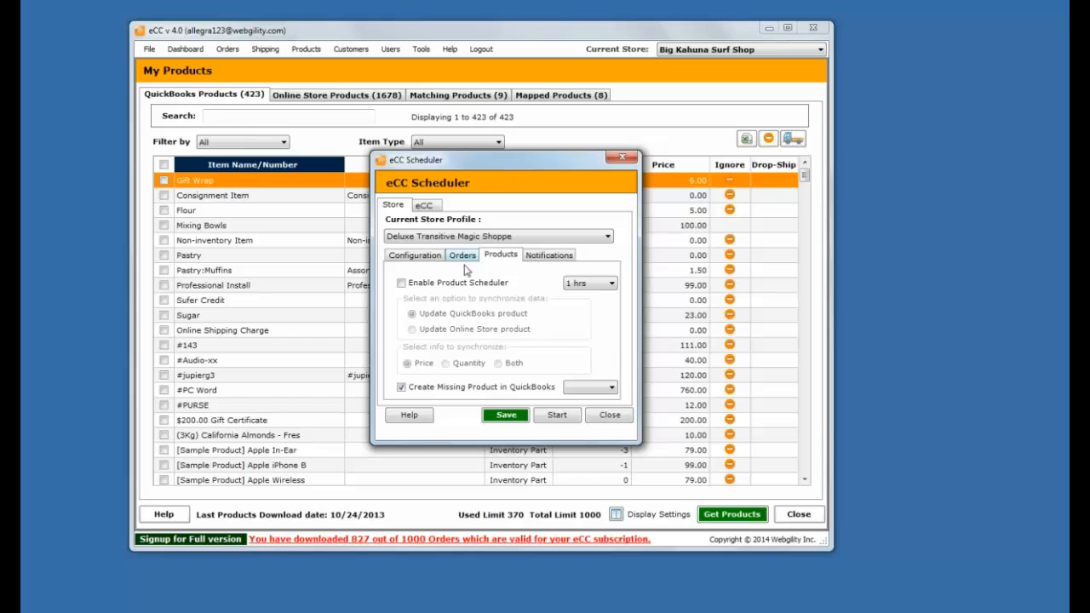
click(749, 609)
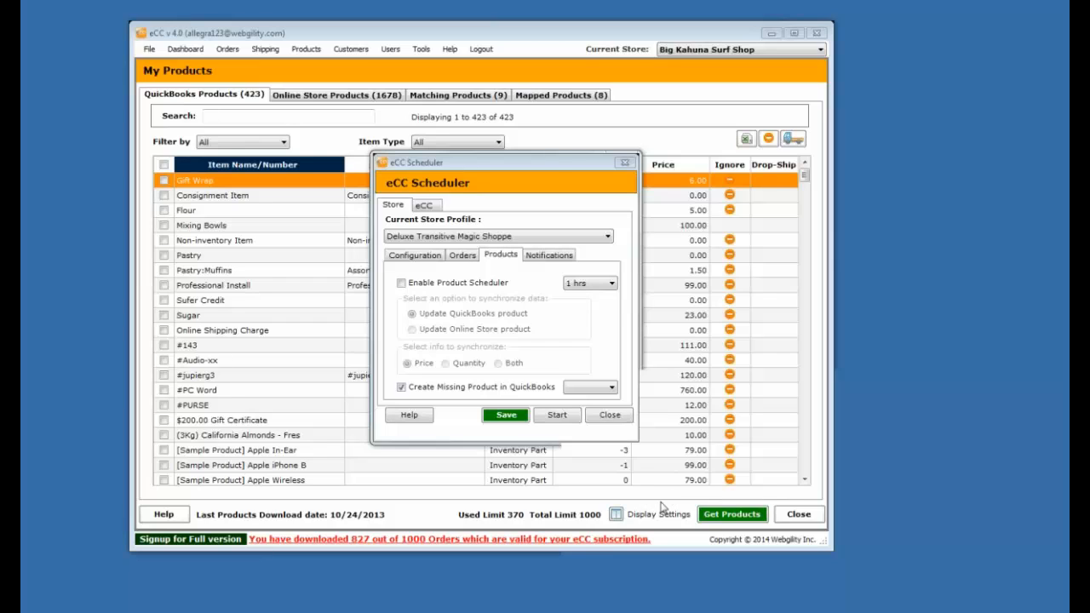
click(554, 163)
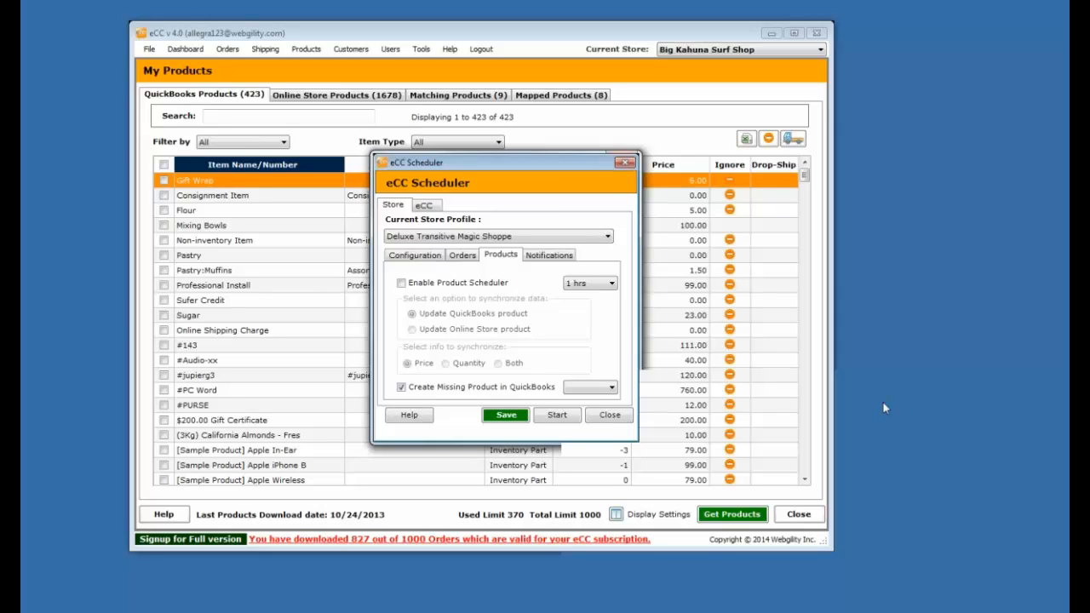
click(890, 446)
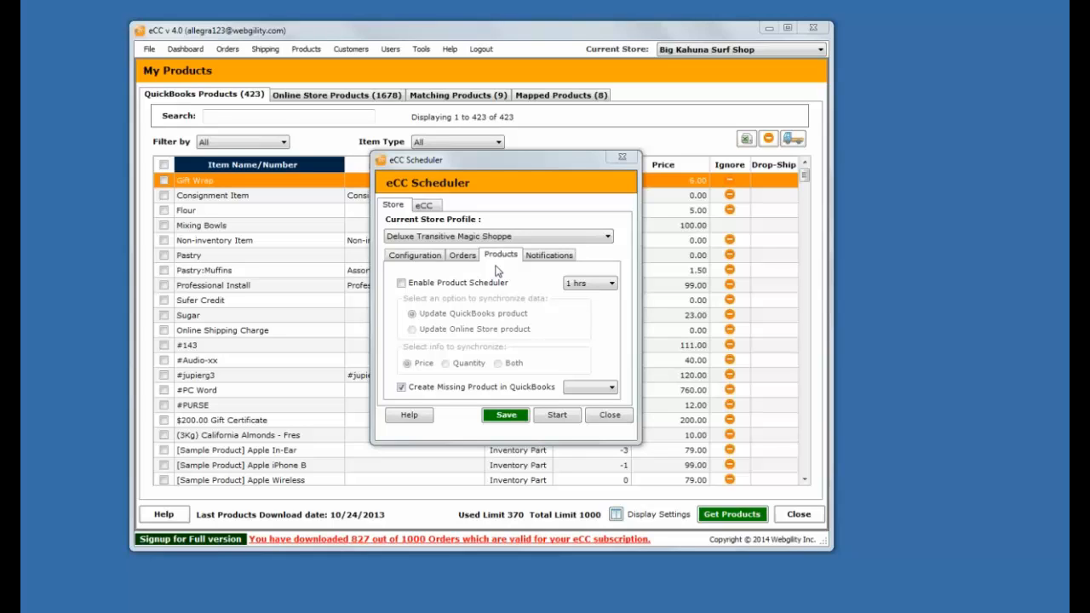
- Switch to Chrome, go from the overselling article to the Webgility Help Desk home page and browse the Community topics
key(alt+Tab)
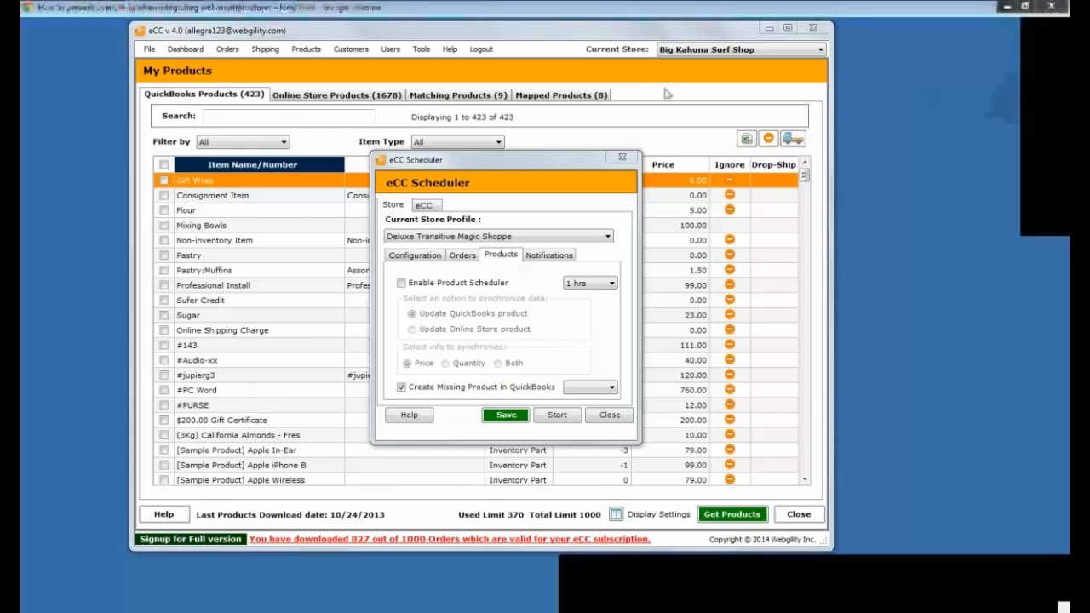
scroll(185, 209, up, 2)
scroll(185, 209, up, 5)
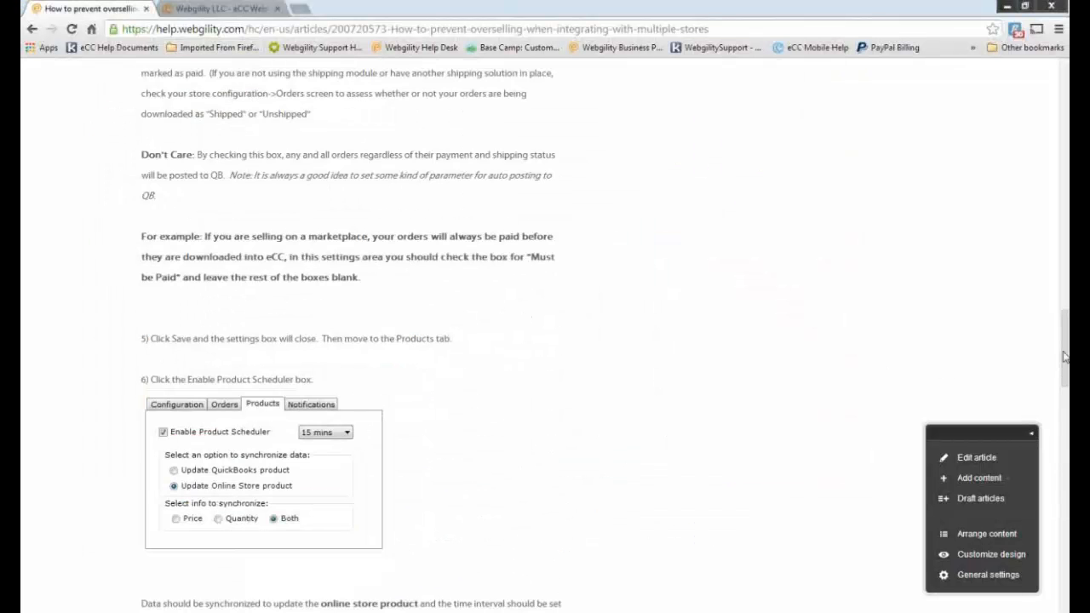
scroll(1027, 237, up, 10)
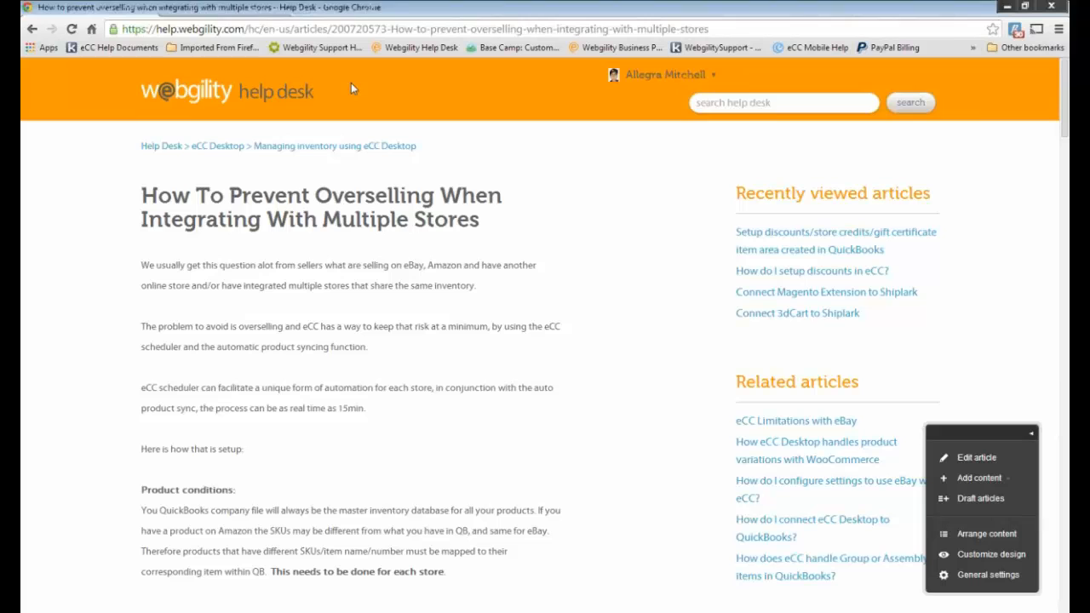
click(154, 149)
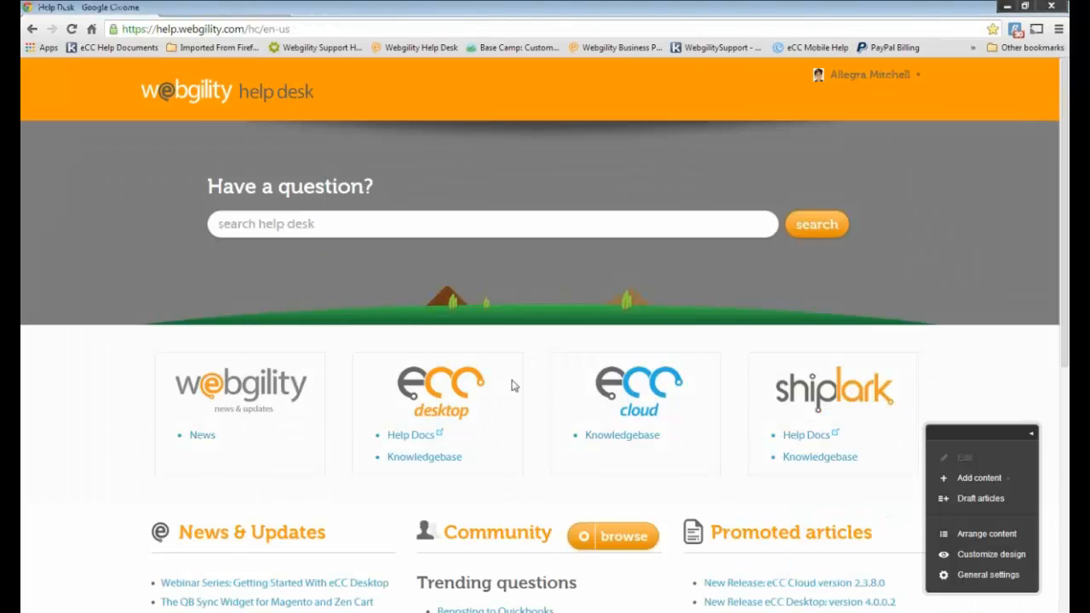
scroll(511, 384, down, 3)
click(623, 363)
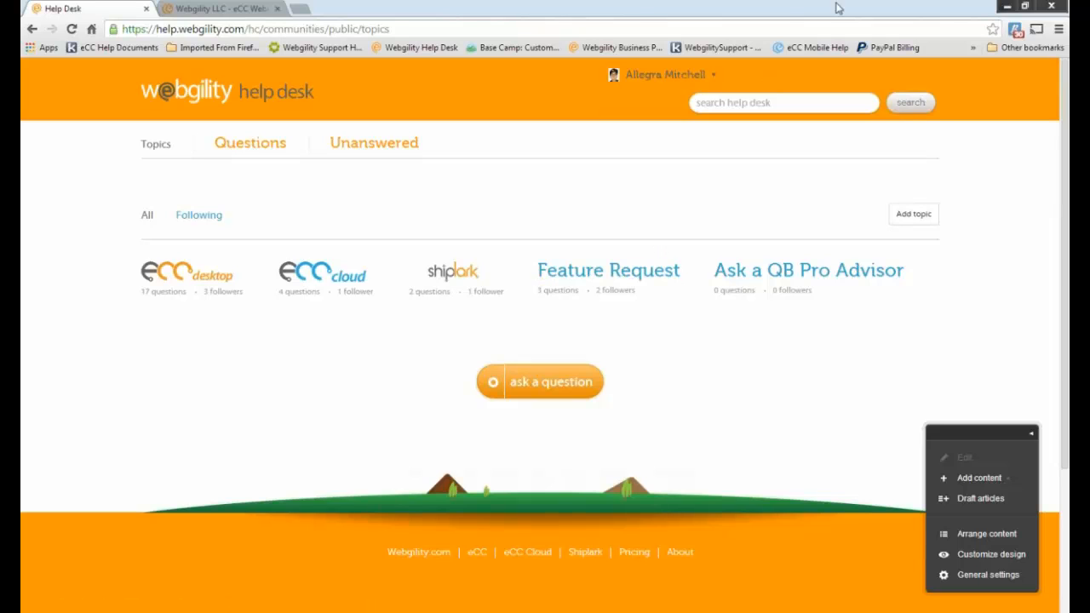
- Leave the Help Desk community page and show the Webgility webinars page with its resources options
click(1004, 6)
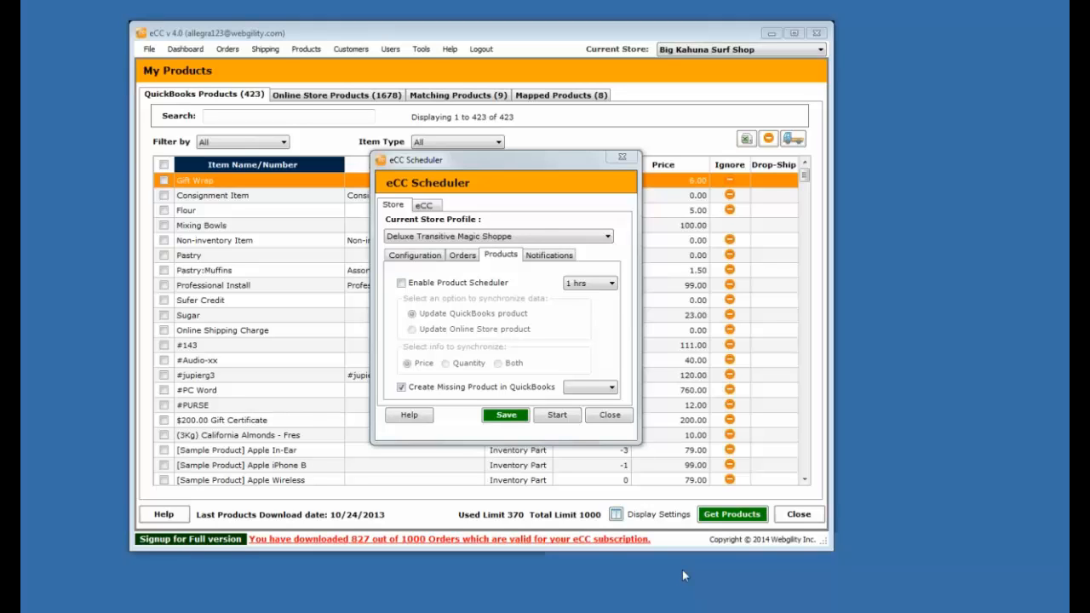
click(1063, 539)
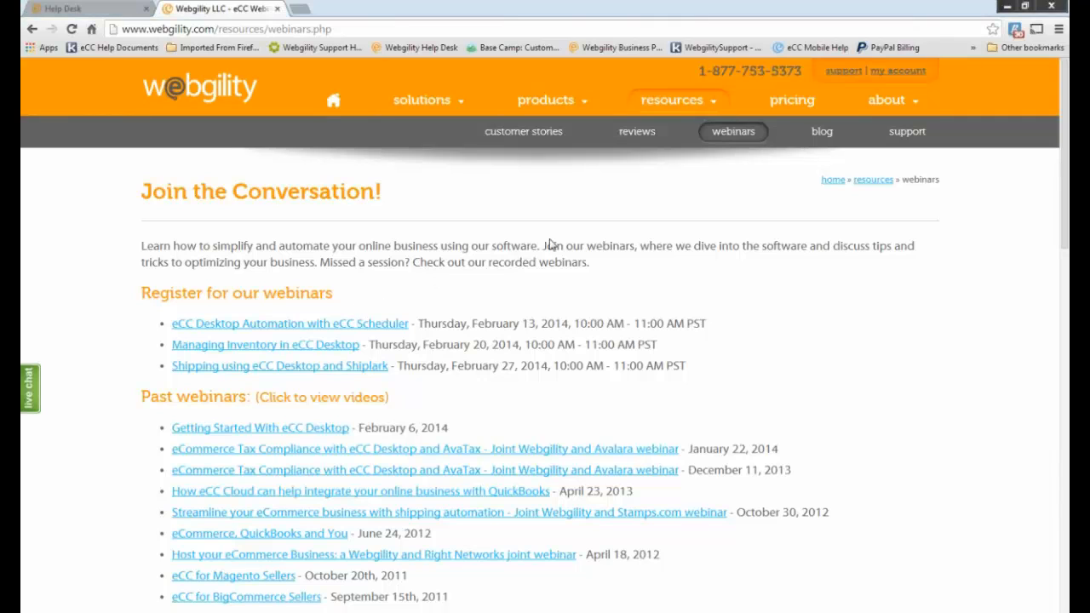
mouse_move(709, 102)
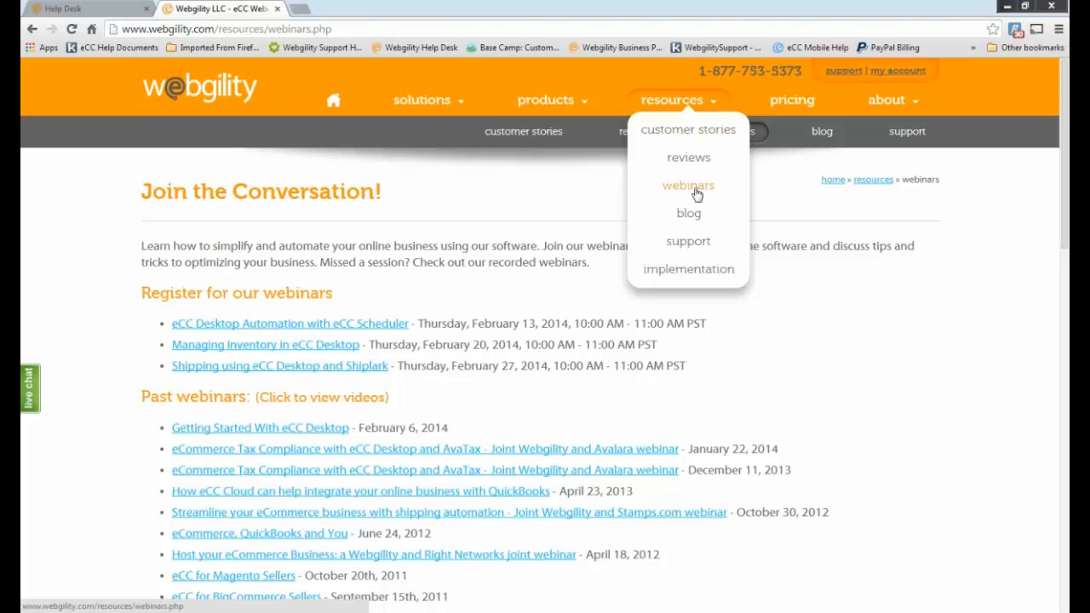